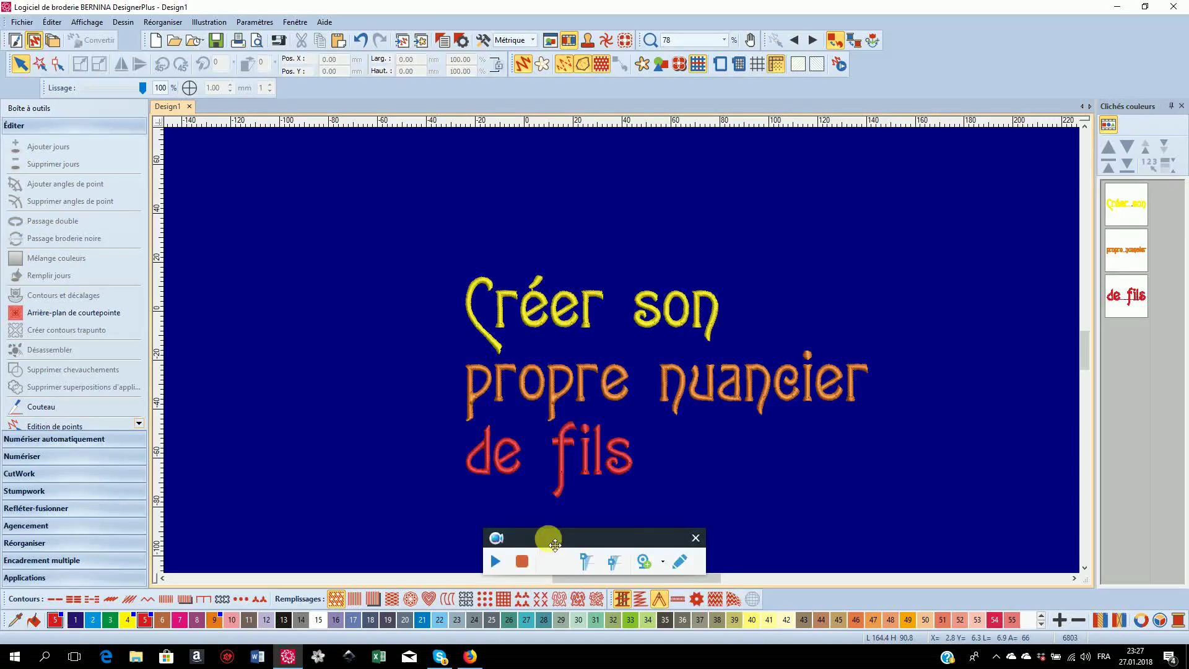
{"action": "left_click_drag", "start_coordinate": [500, 572], "coordinate": [176, 555]}
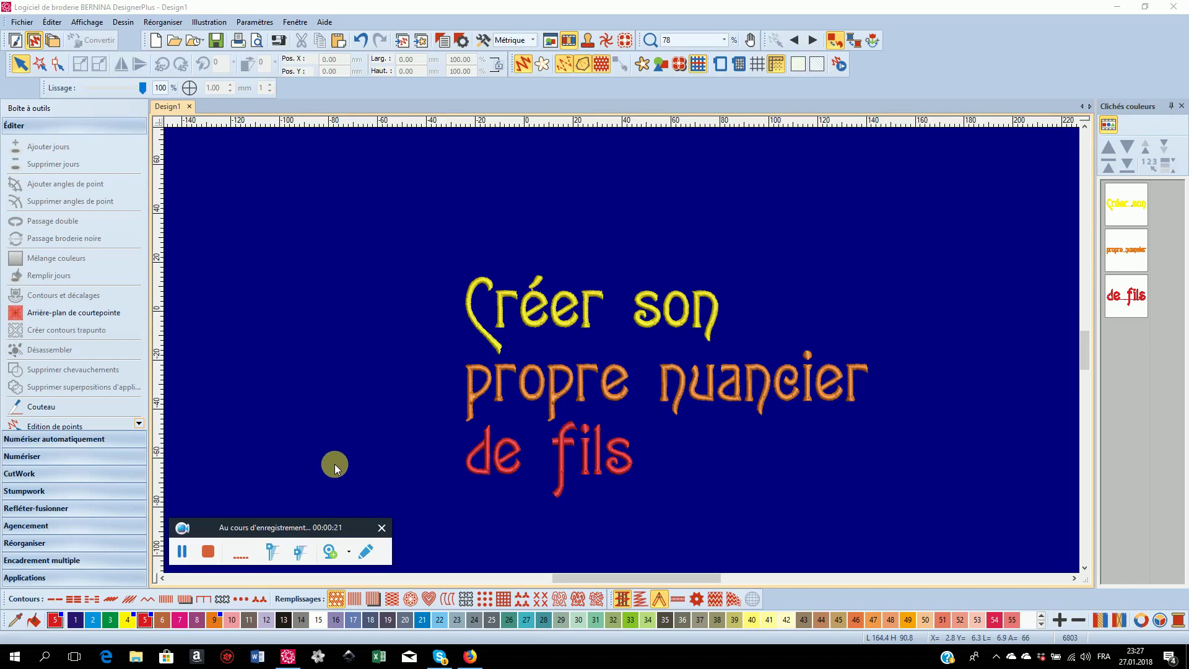
{"action": "left_click", "coordinate": [208, 551]}
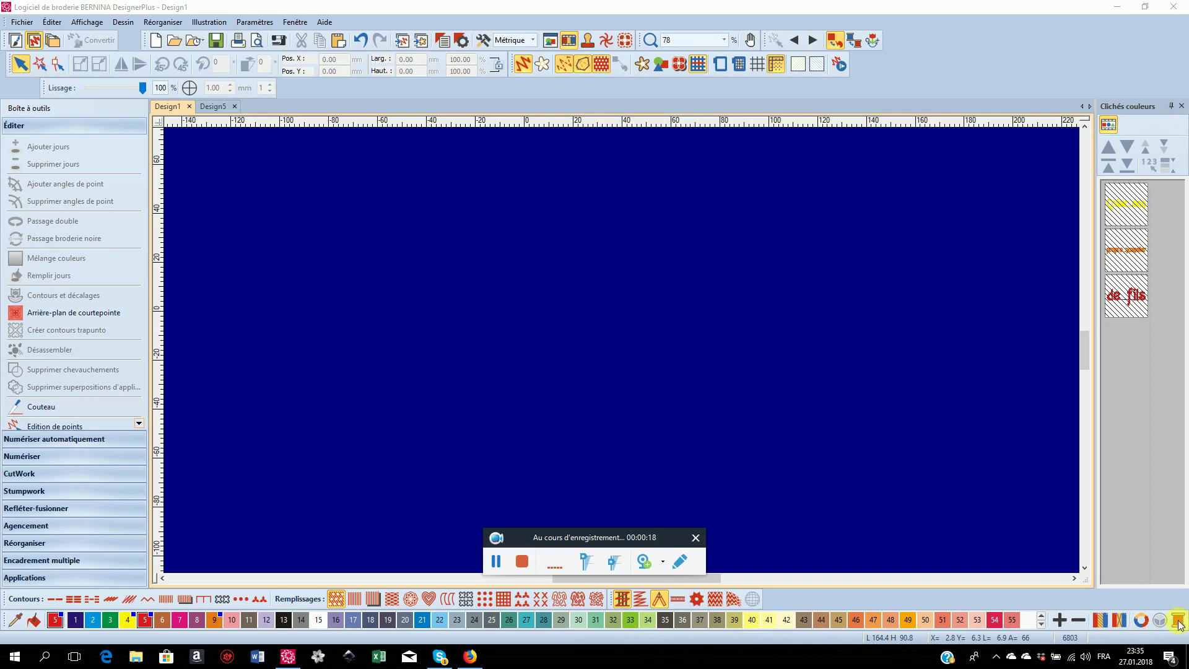
{"action": "left_click", "coordinate": [495, 561]}
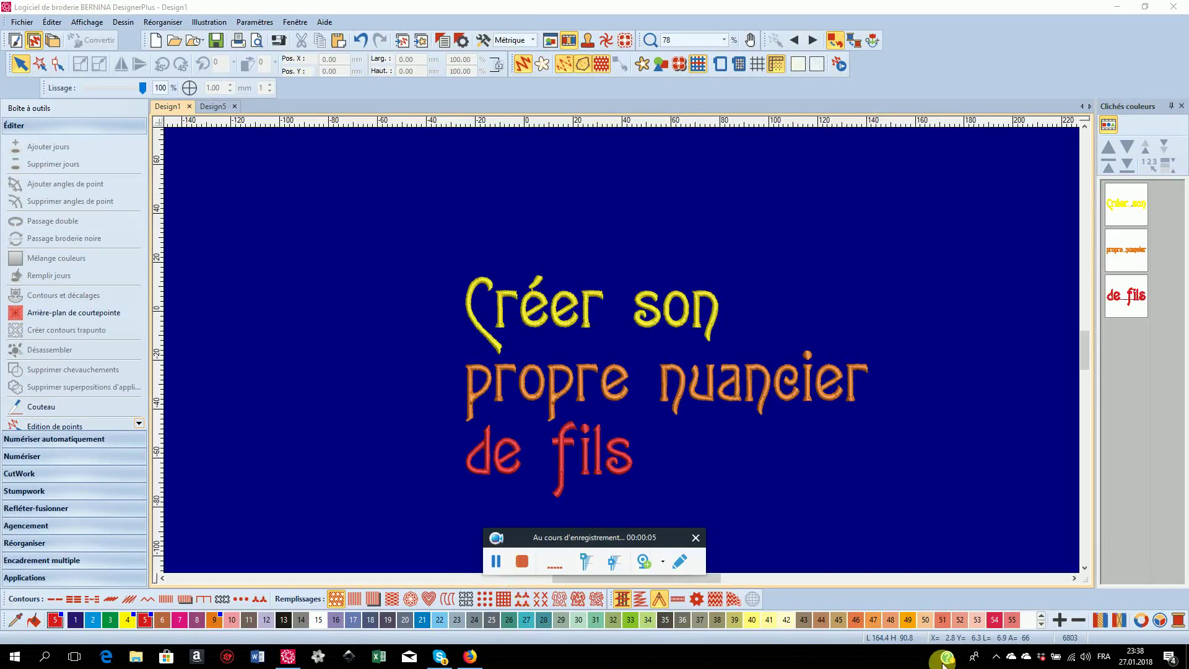
Display the Mes fils thread list in its detailed view with colour, code, name and chart columns
{"action": "left_click", "coordinate": [1177, 622]}
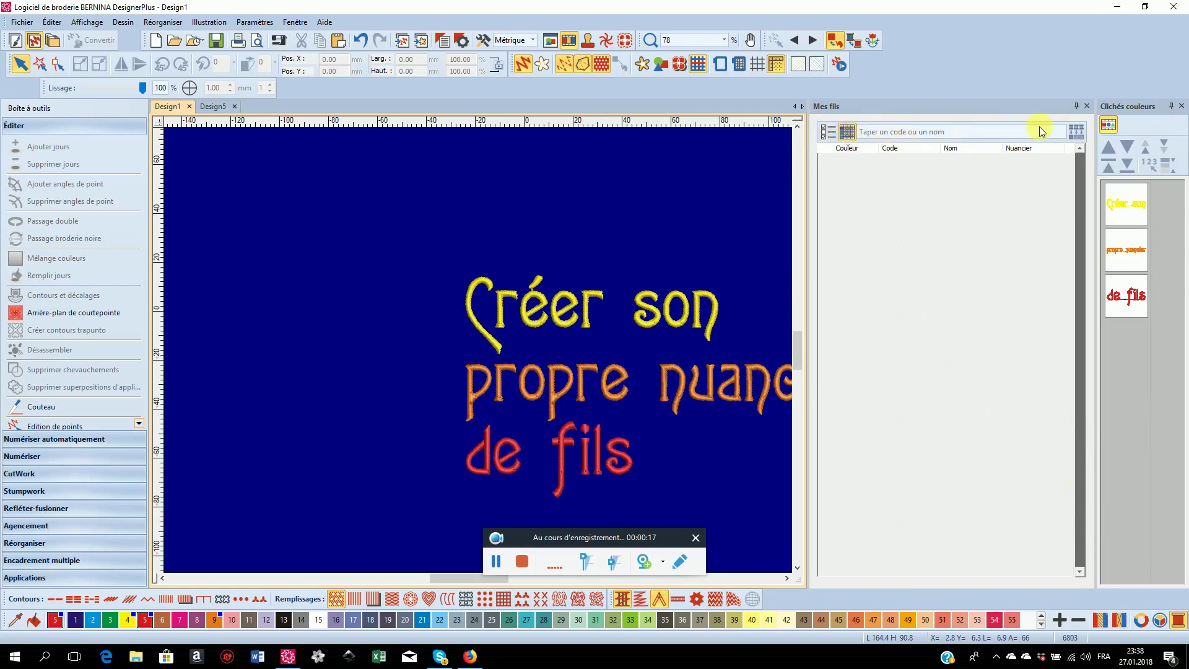
{"action": "left_click", "coordinate": [847, 132]}
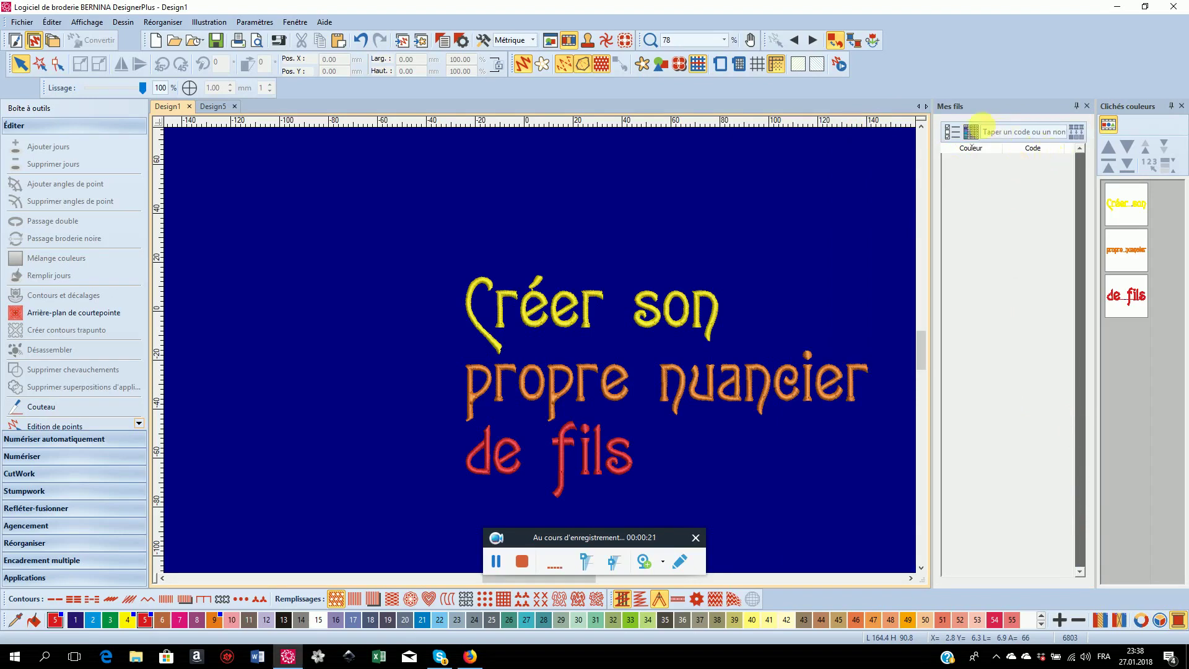
{"action": "left_click", "coordinate": [971, 134]}
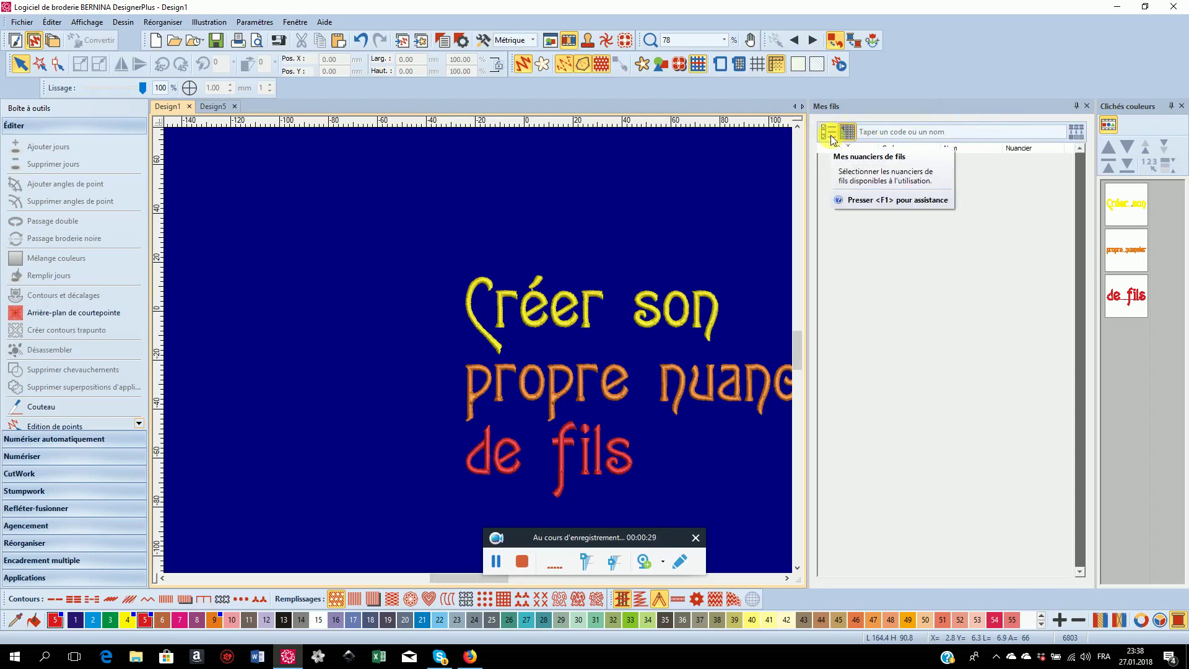
Add the BERNINA thread chart to Mes nuanciers and load its colours into the thread list
{"action": "left_click", "coordinate": [830, 135]}
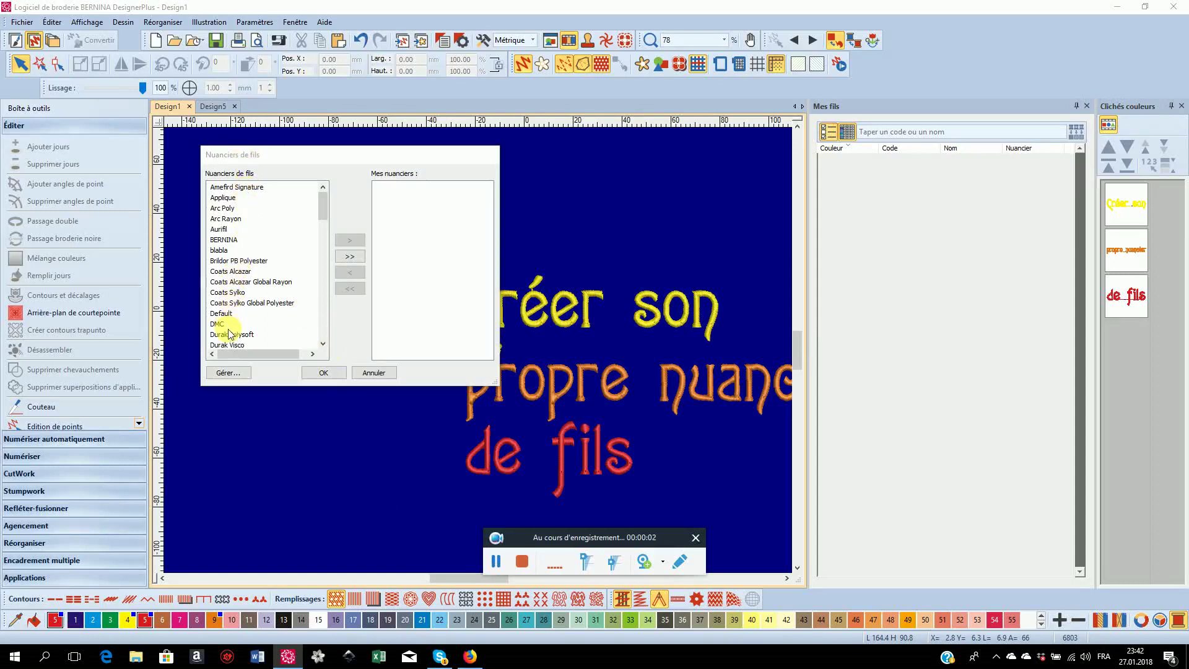
{"action": "mouse_move", "coordinate": [323, 211]}
{"action": "left_mouse_down"}
{"action": "mouse_move", "coordinate": [310, 333]}
{"action": "mouse_move", "coordinate": [325, 200]}
{"action": "left_mouse_up"}
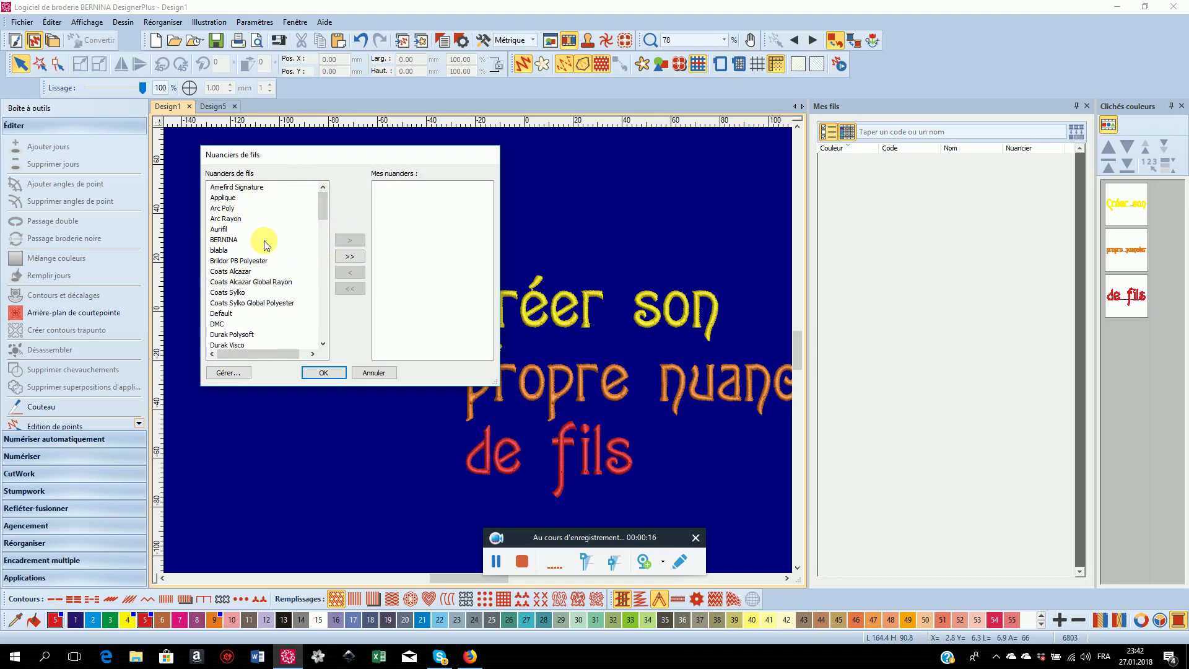
{"action": "double_click", "coordinate": [224, 241]}
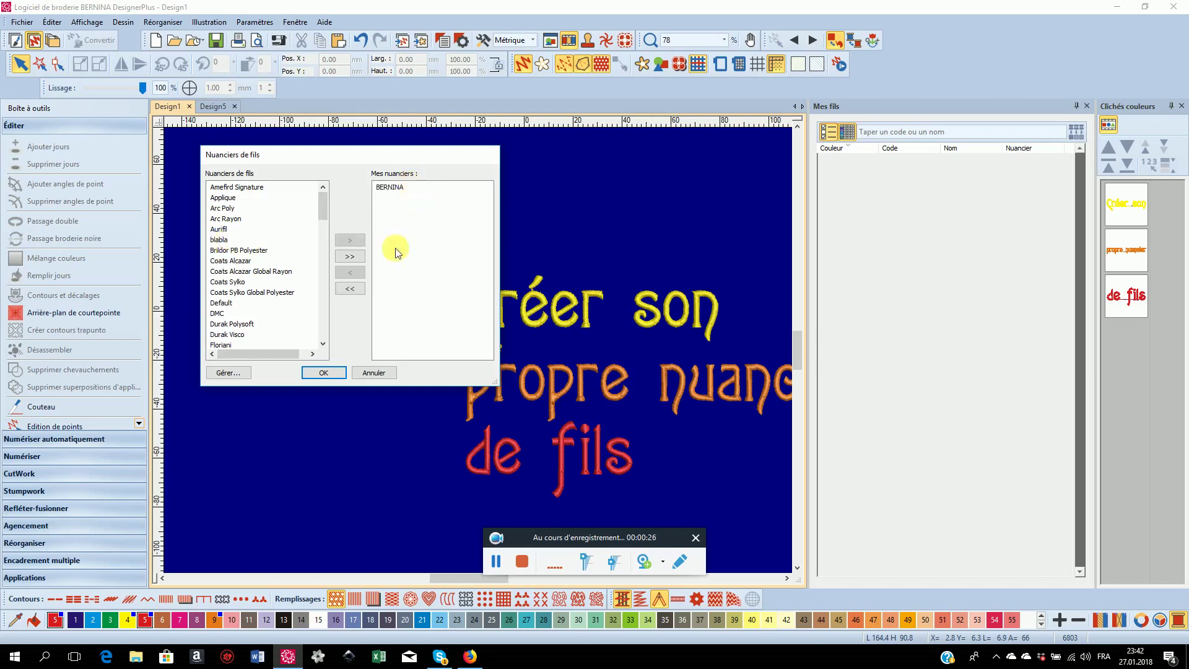
{"action": "left_click", "coordinate": [317, 374]}
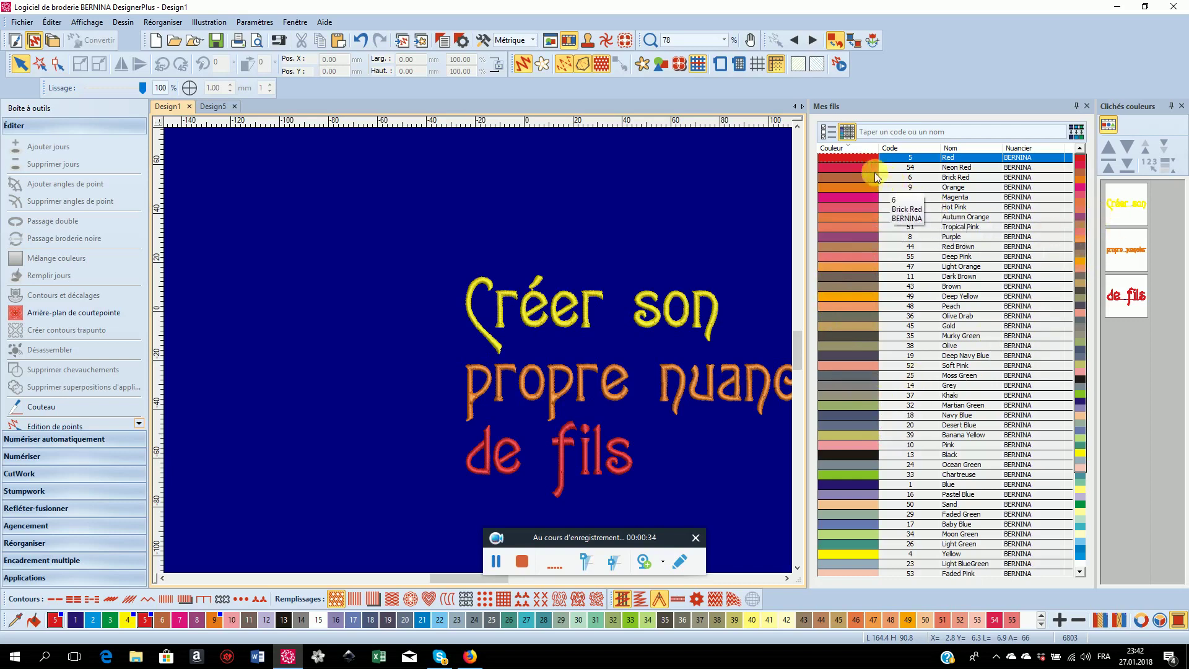
Remove the BERNINA thread chart from Mes nuanciers
{"action": "left_click", "coordinate": [831, 138]}
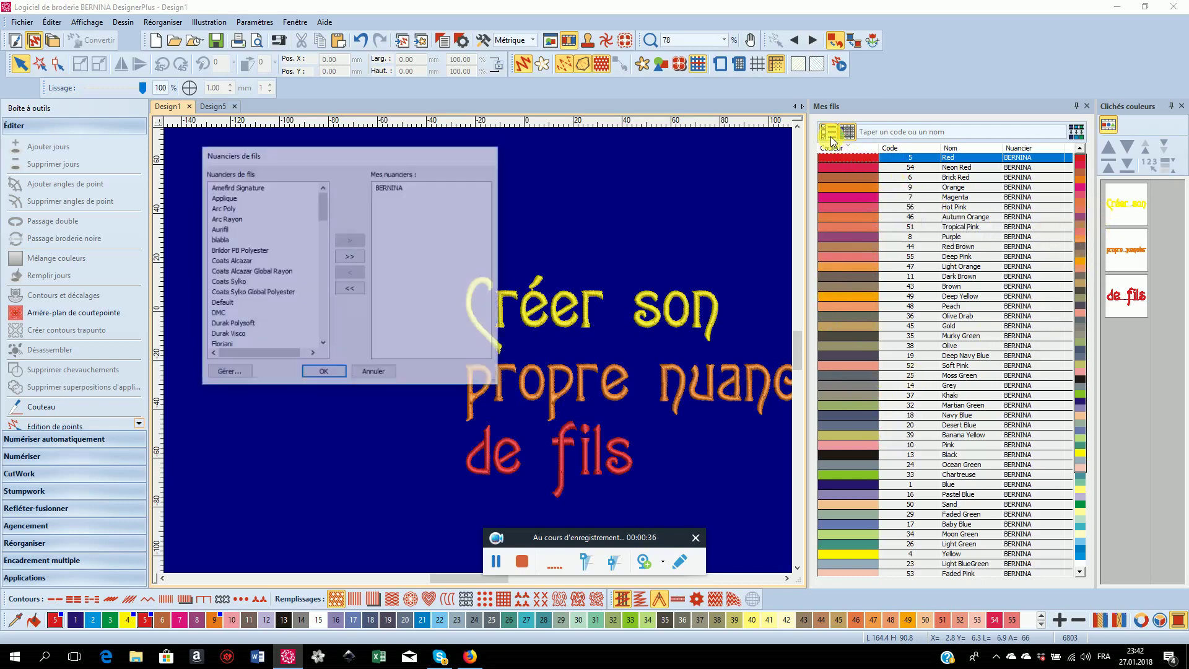
{"action": "double_click", "coordinate": [390, 187]}
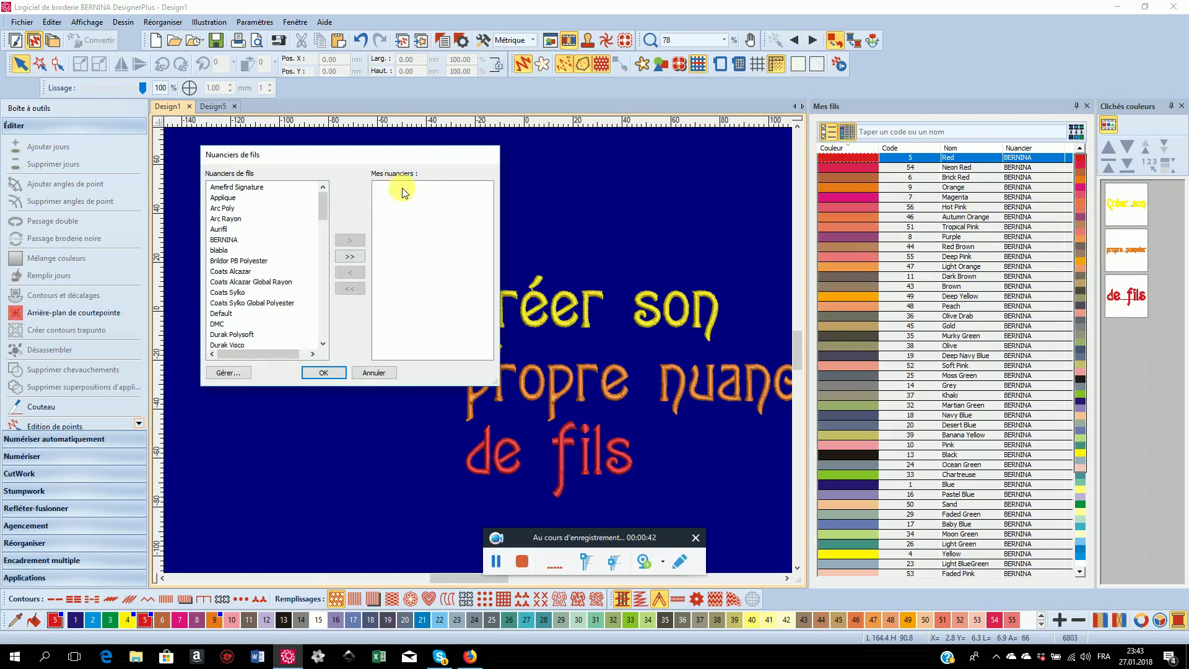
{"action": "left_click", "coordinate": [317, 373]}
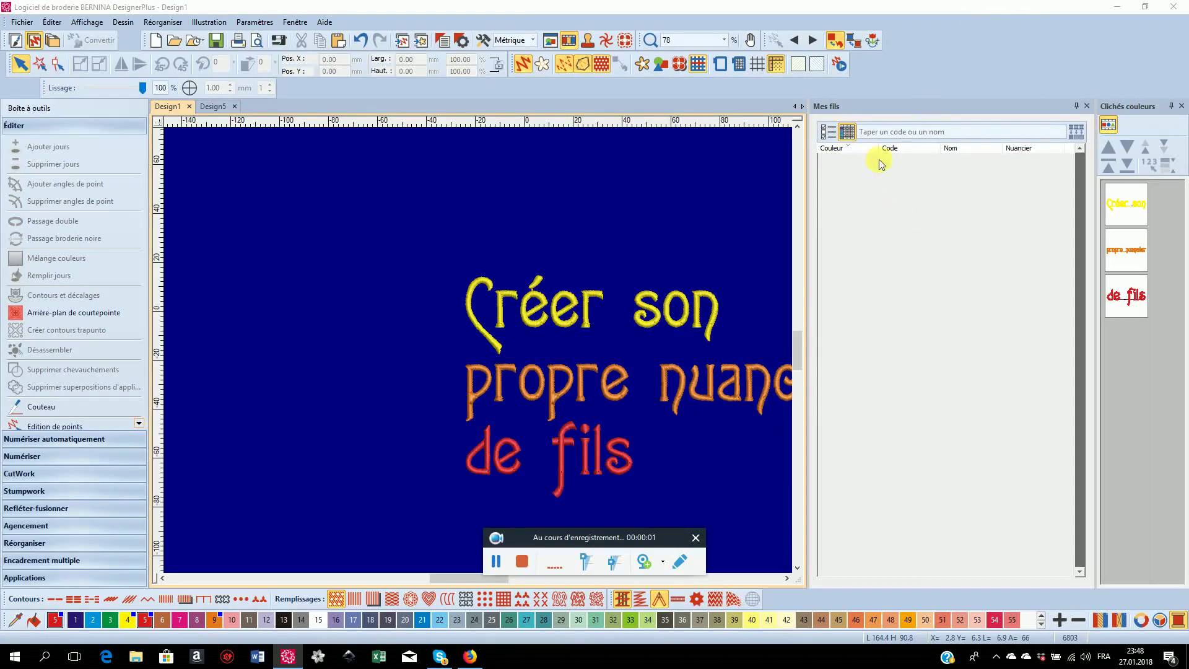
Add the Madeira 40 thread chart to Mes nuanciers and load its colours into the thread list
{"action": "left_click", "coordinate": [831, 134]}
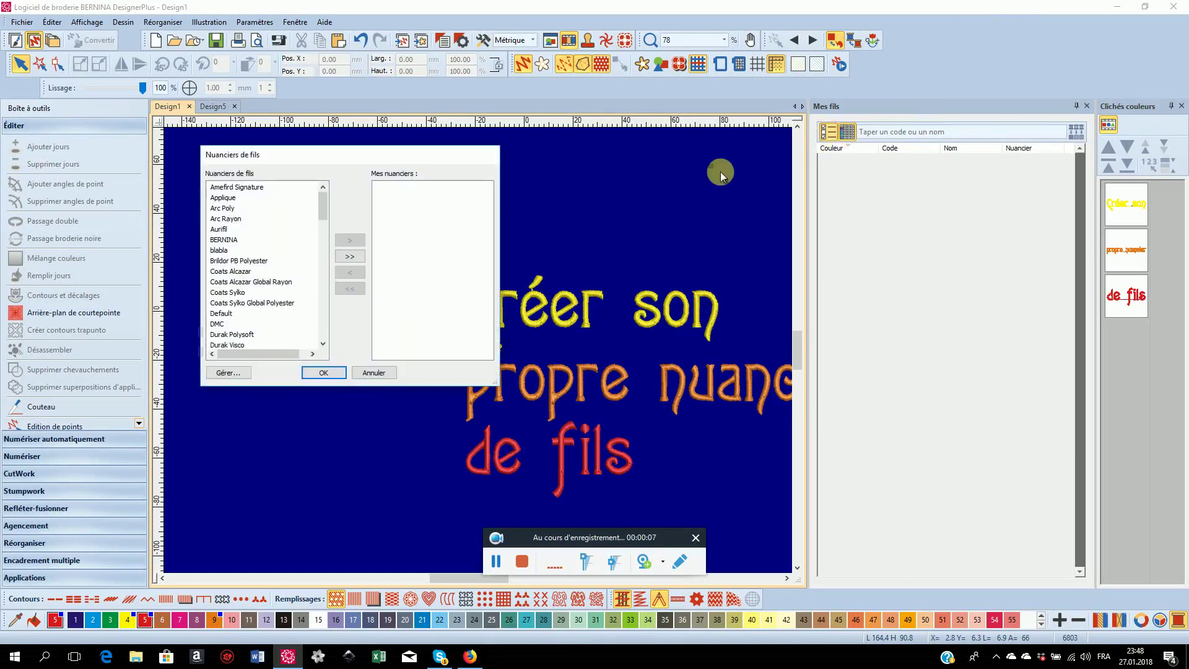
{"action": "left_click_drag", "start_coordinate": [324, 206], "coordinate": [322, 259]}
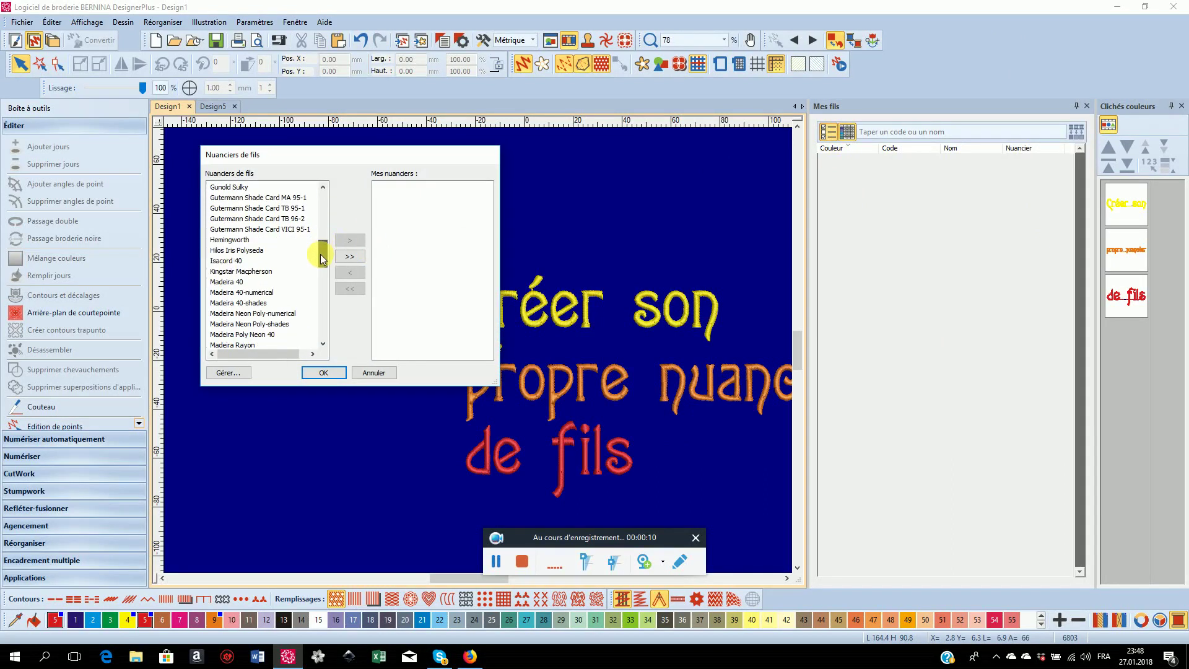
{"action": "left_click", "coordinate": [221, 282]}
{"action": "double_click", "coordinate": [221, 283]}
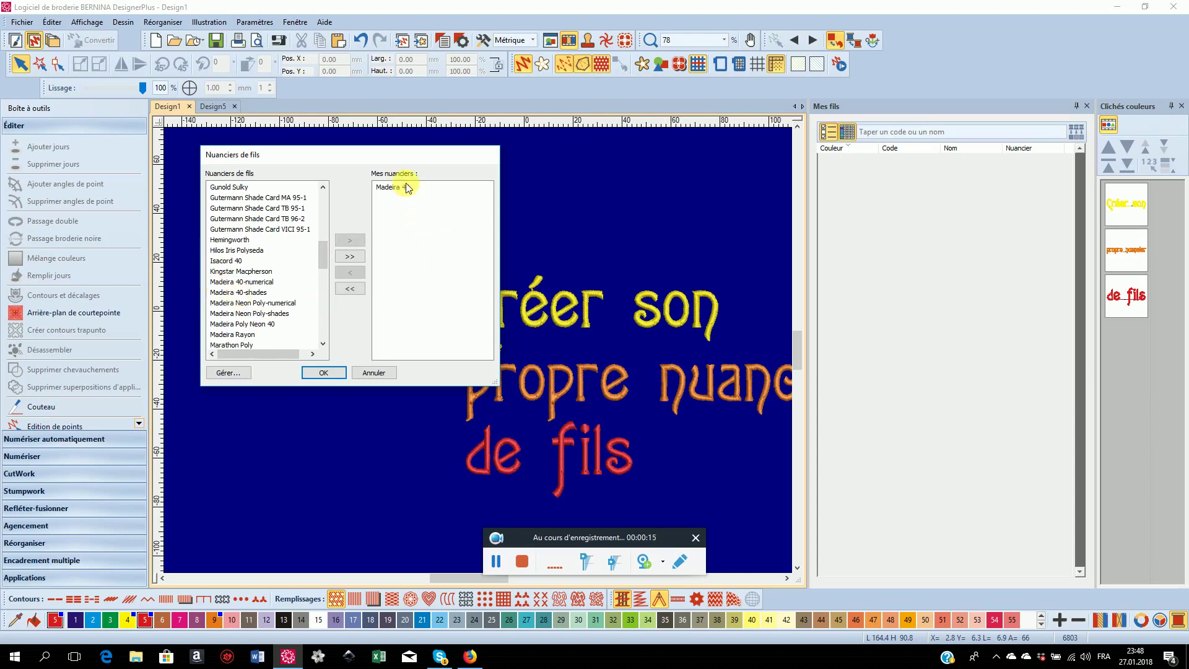
{"action": "left_click", "coordinate": [322, 374]}
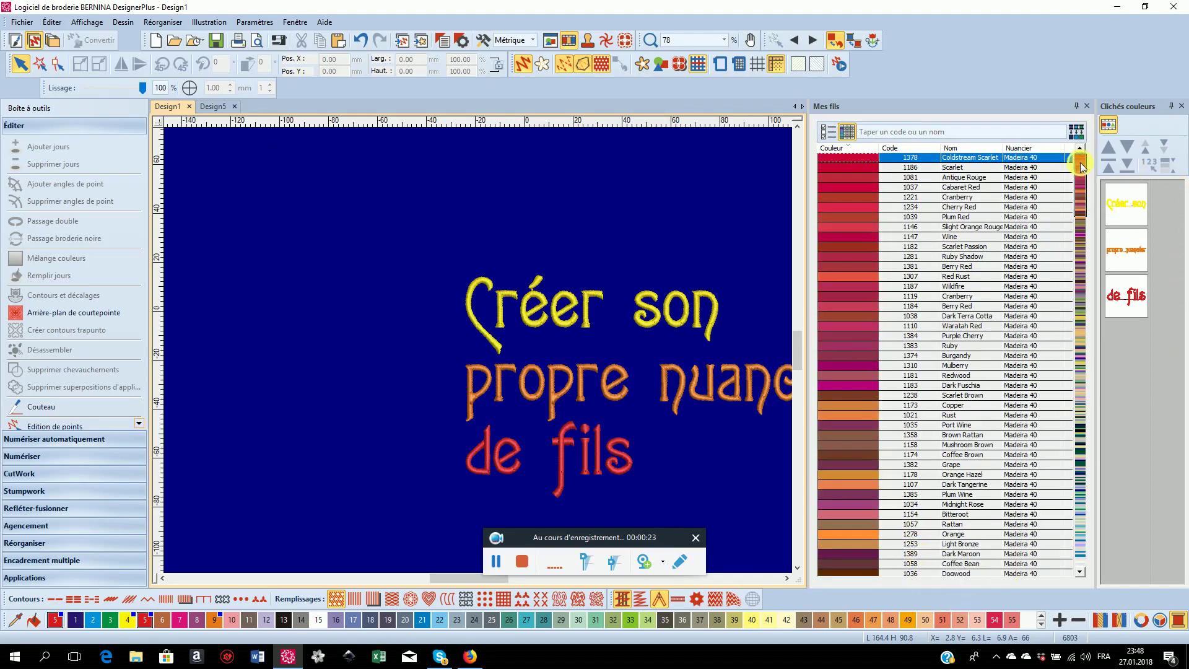
{"action": "mouse_move", "coordinate": [1079, 168]}
{"action": "left_mouse_down"}
{"action": "mouse_move", "coordinate": [1060, 259]}
{"action": "mouse_move", "coordinate": [1073, 338]}
{"action": "mouse_move", "coordinate": [1040, 416]}
{"action": "mouse_move", "coordinate": [1069, 157]}
{"action": "left_mouse_up"}
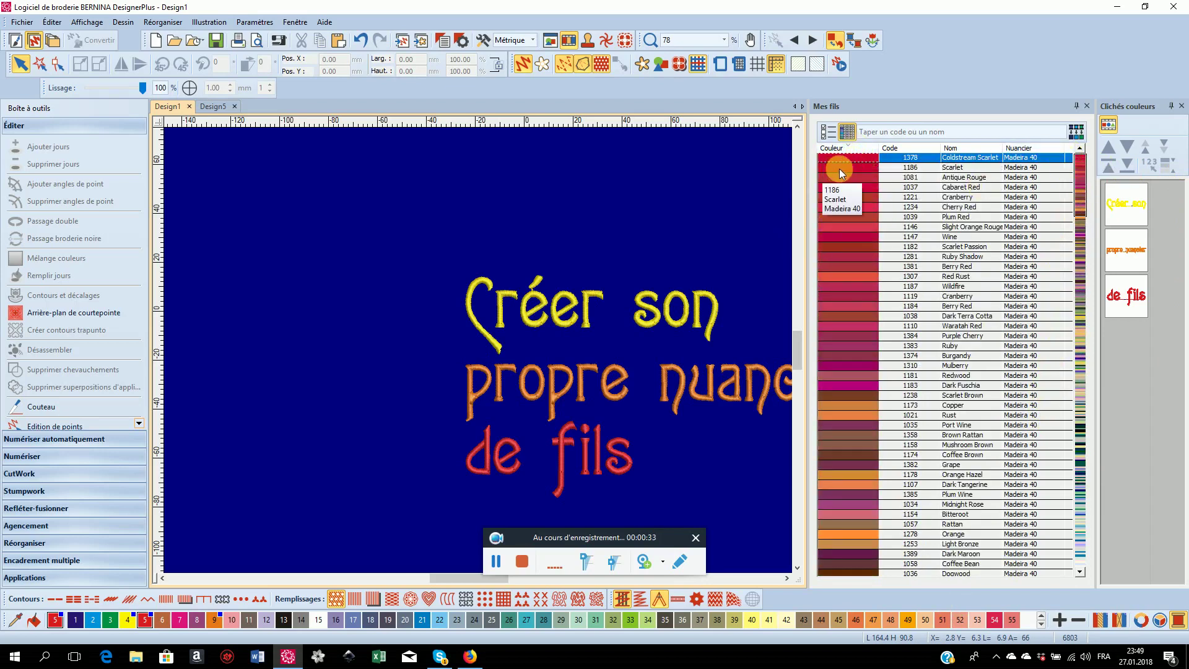
{"action": "left_click", "coordinate": [525, 561]}
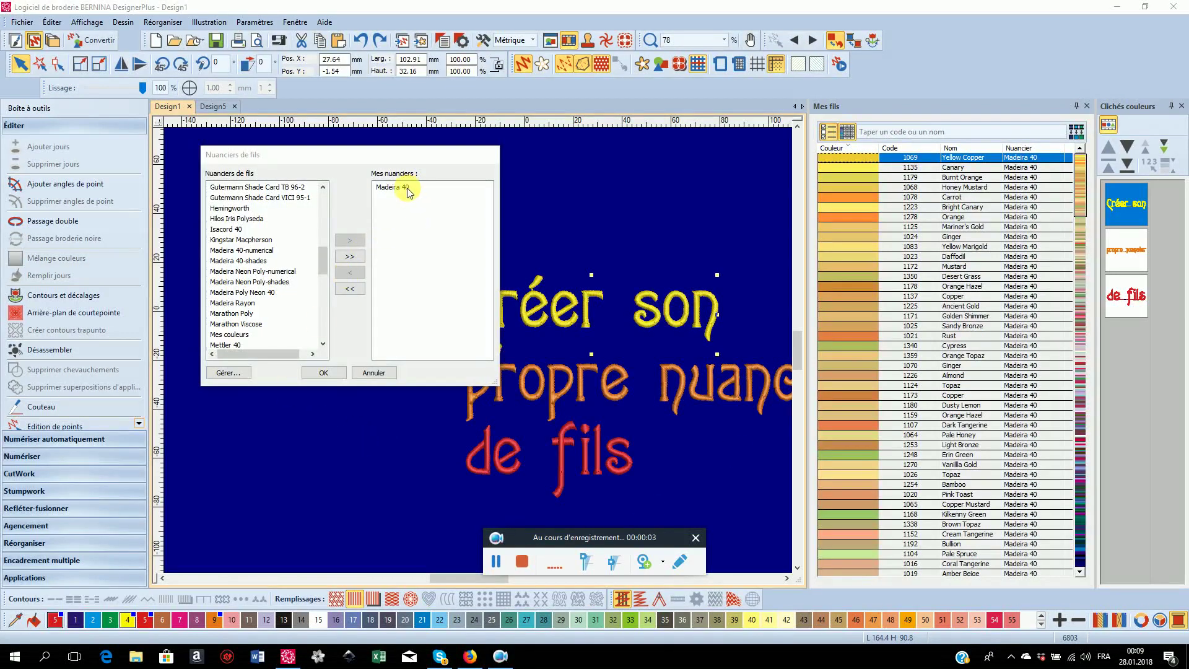
Take Madeira 40 out of Mes nuanciers and create a new thread chart named with the owner's first name plus "-Madeira"
{"action": "double_click", "coordinate": [408, 188]}
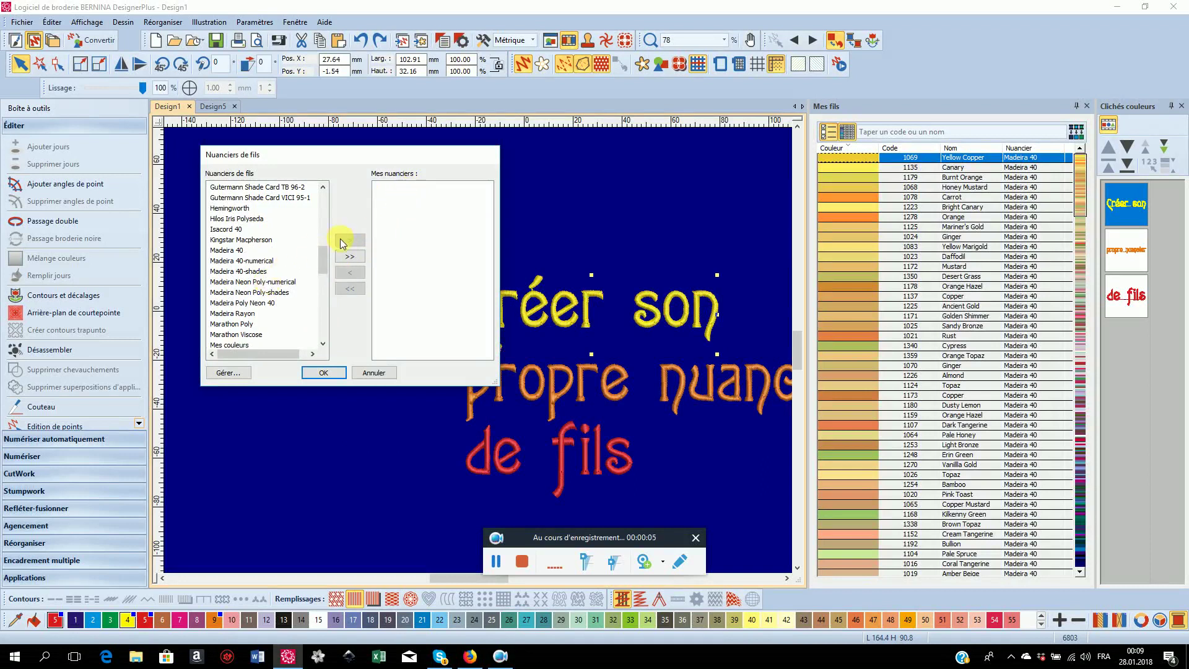
{"action": "left_click_drag", "start_coordinate": [324, 256], "coordinate": [318, 260]}
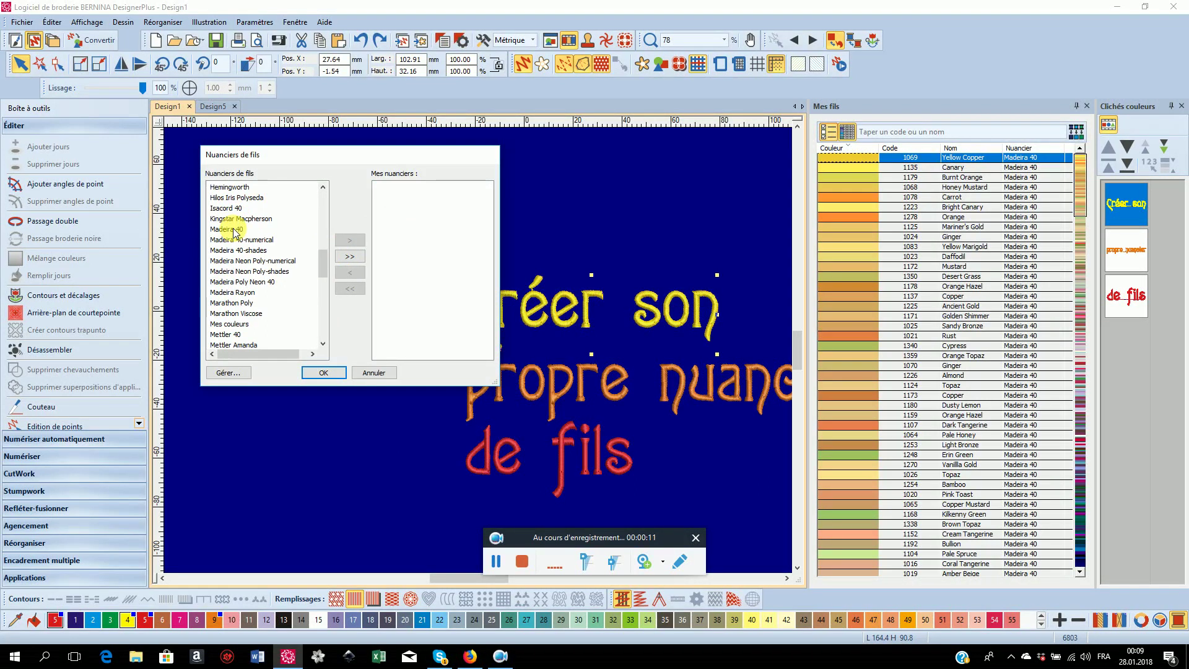
{"action": "left_click", "coordinate": [226, 375]}
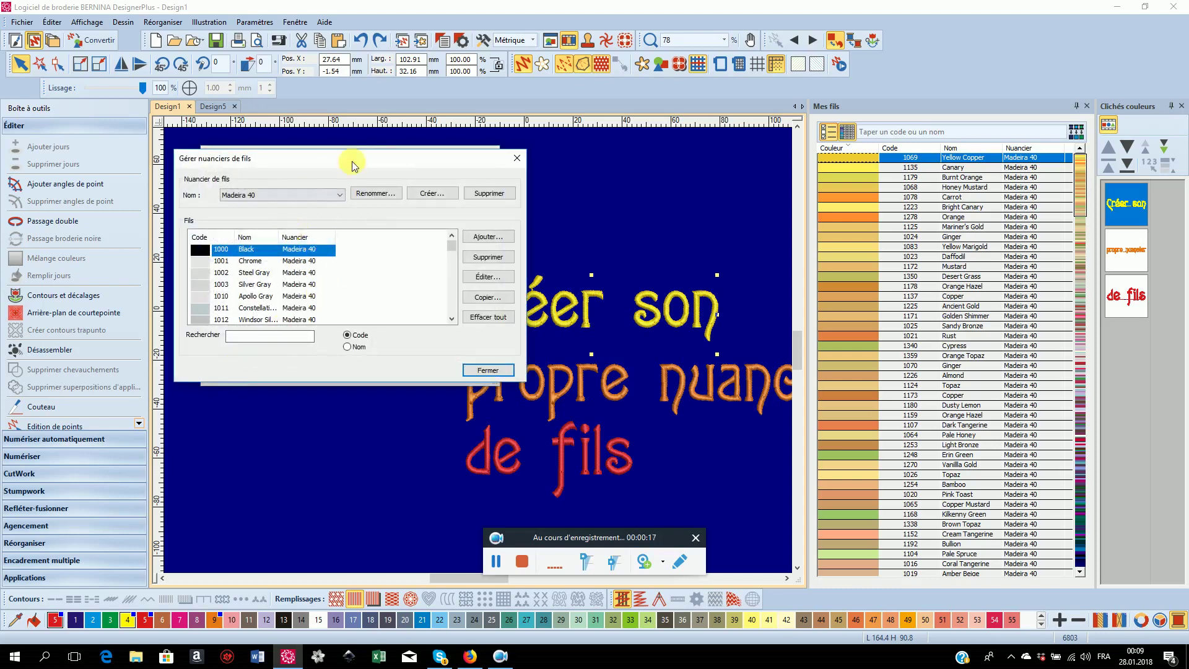
{"action": "left_click", "coordinate": [431, 195]}
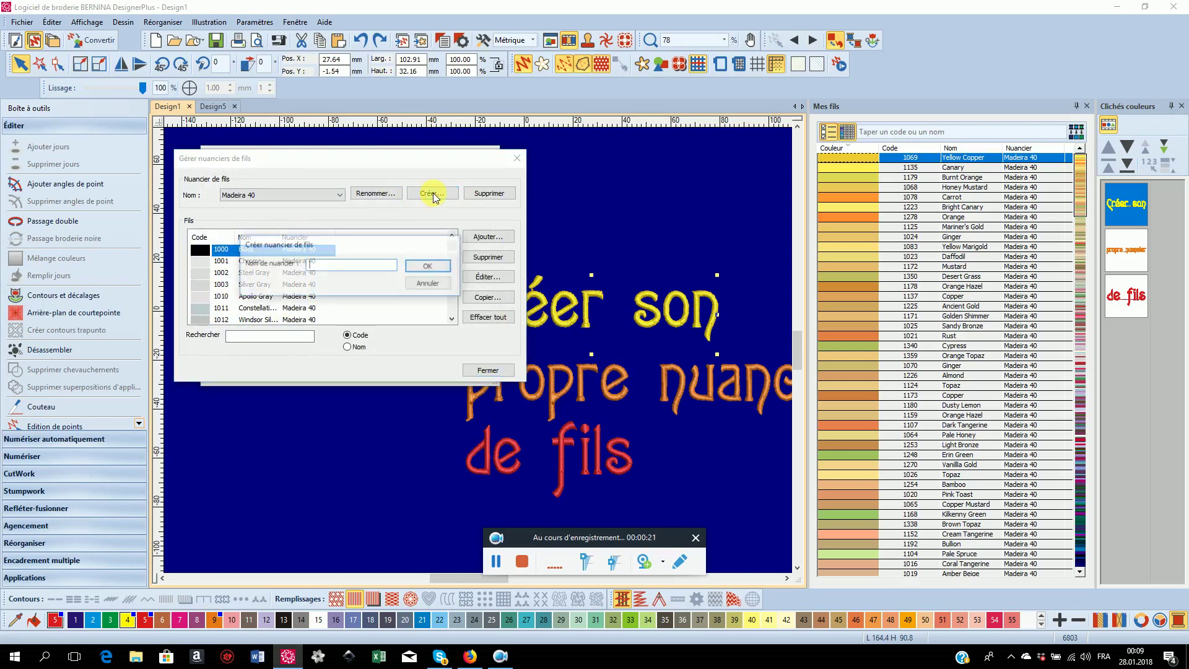
{"action": "left_click", "coordinate": [342, 266]}
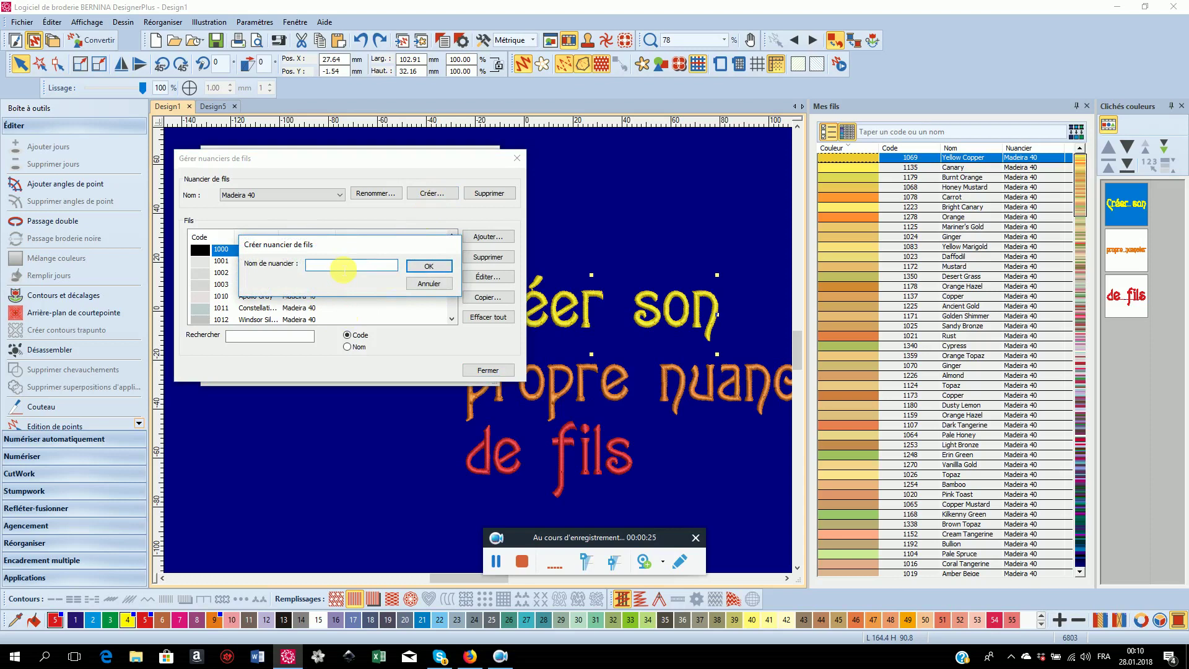
{"action": "type", "text": "Monique-Madeira"}
{"action": "left_click", "coordinate": [427, 266]}
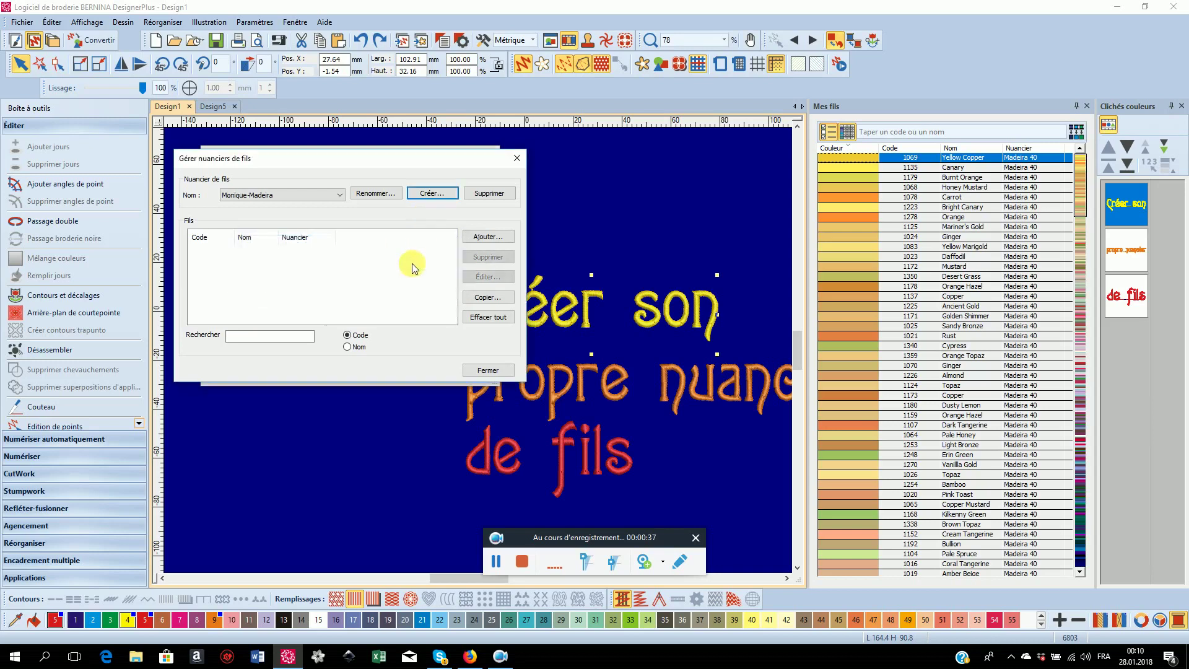
{"action": "left_click", "coordinate": [522, 560]}
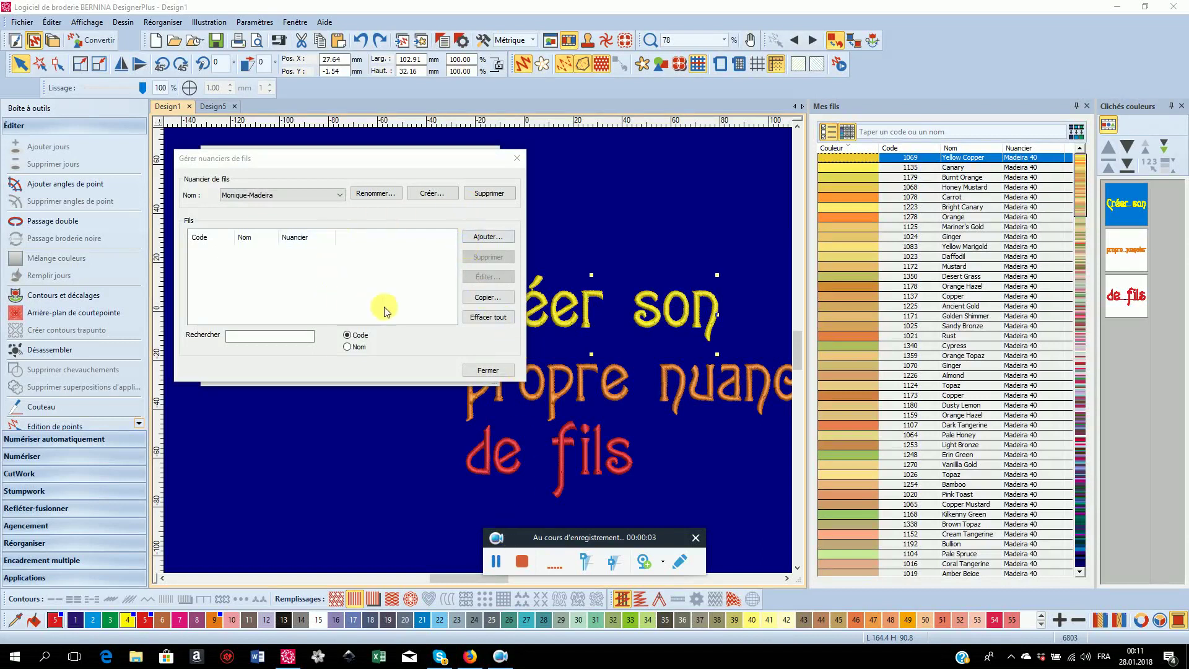
Start copying threads into the new chart, with Madeira 40 as the source thread chart
{"action": "left_click", "coordinate": [497, 298]}
{"action": "left_click", "coordinate": [497, 300]}
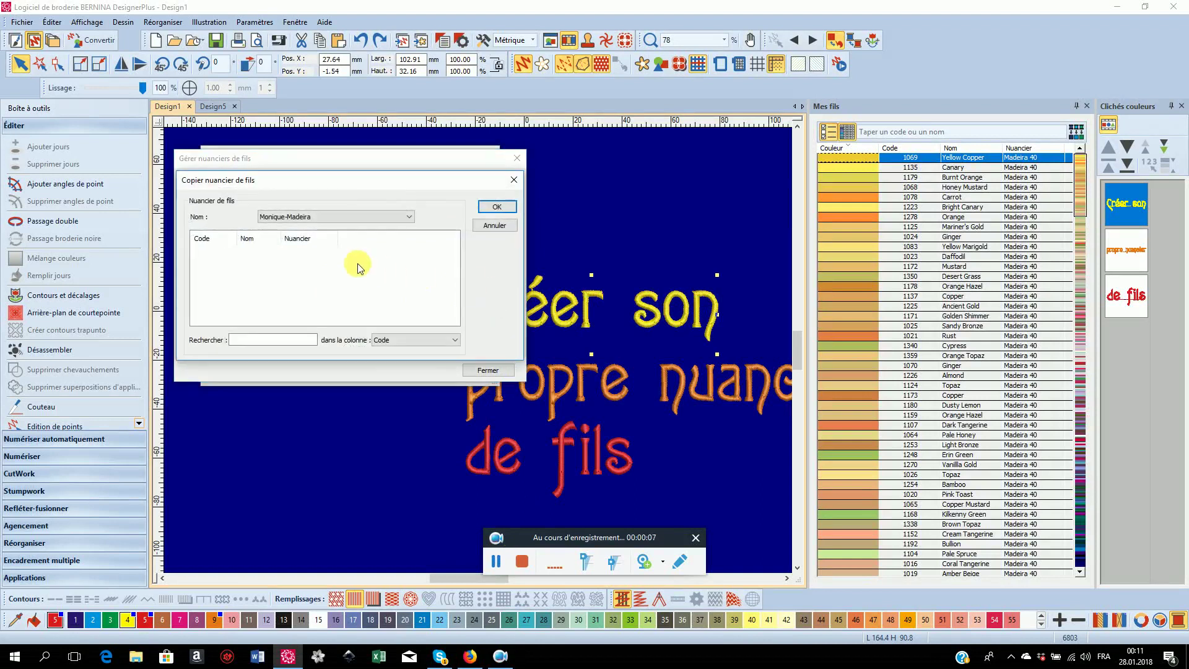
{"action": "left_click", "coordinate": [411, 217]}
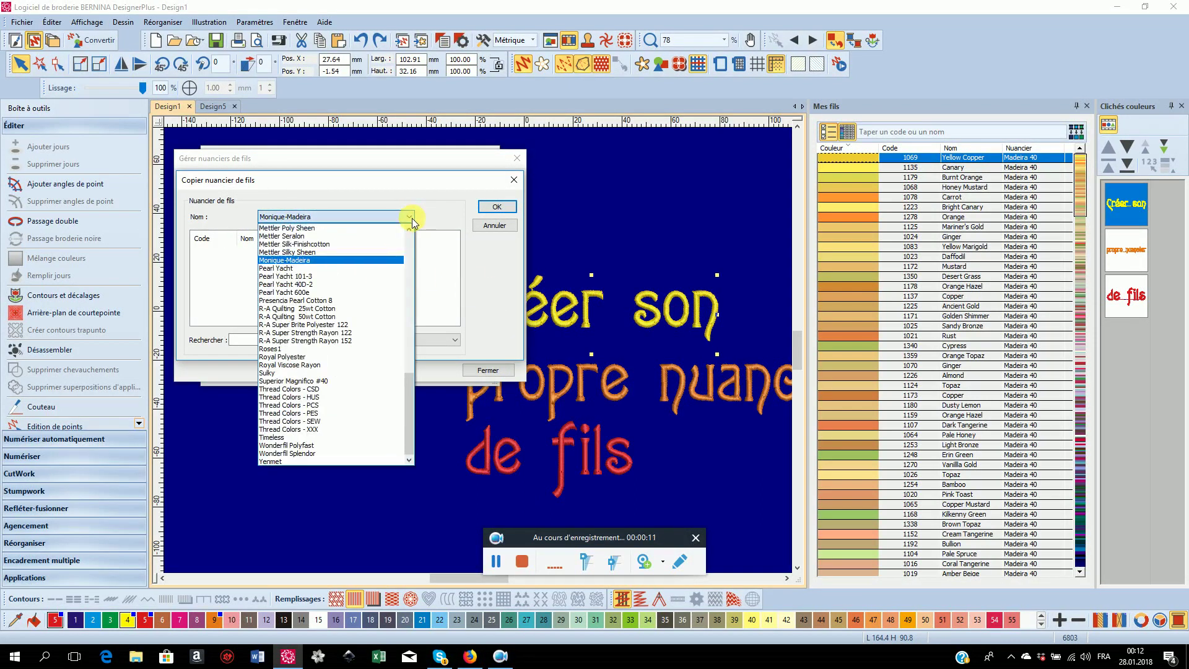
{"action": "left_click_drag", "start_coordinate": [412, 384], "coordinate": [418, 348]}
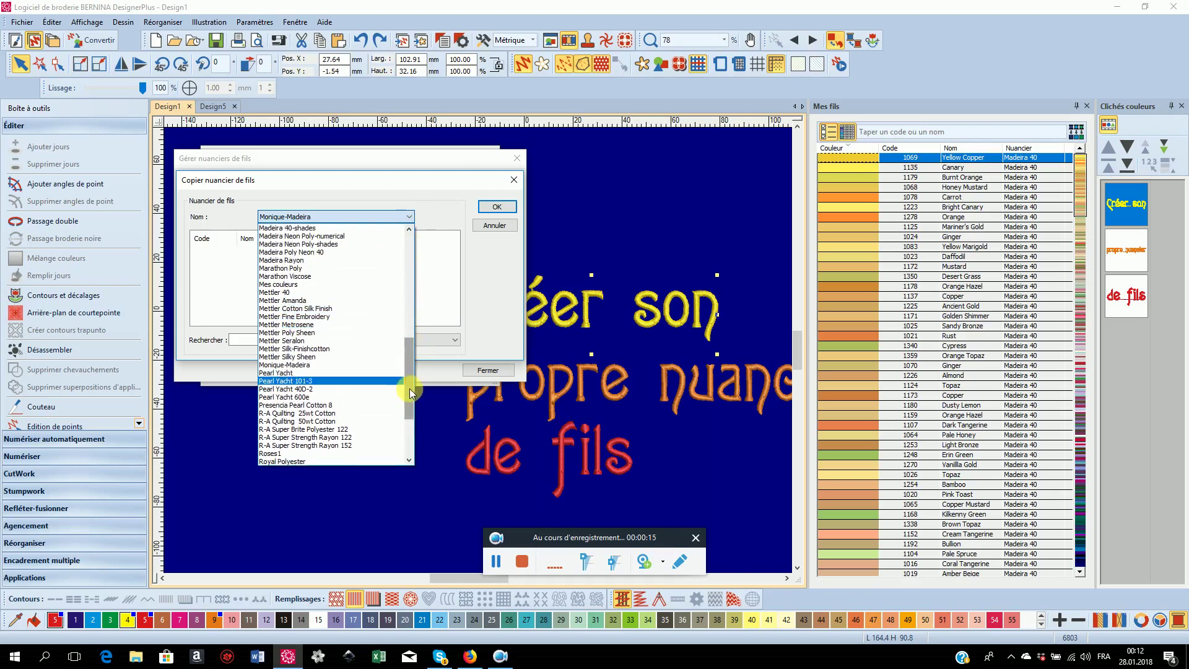
{"action": "left_click_drag", "start_coordinate": [410, 388], "coordinate": [410, 370]}
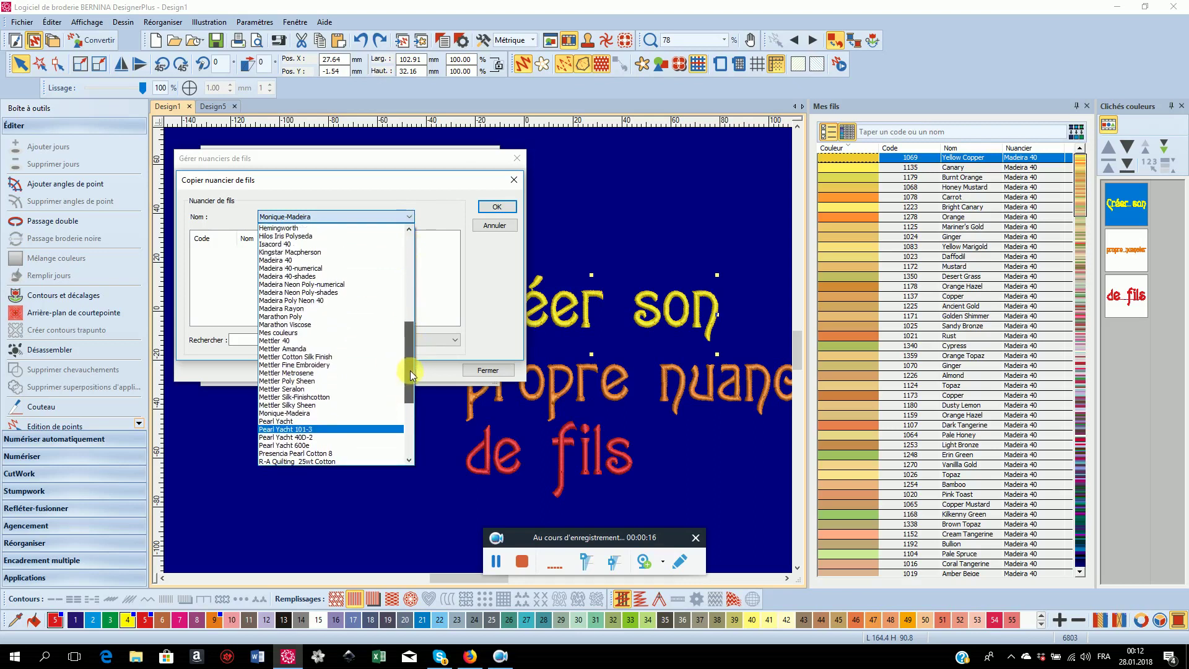
{"action": "left_click", "coordinate": [295, 261]}
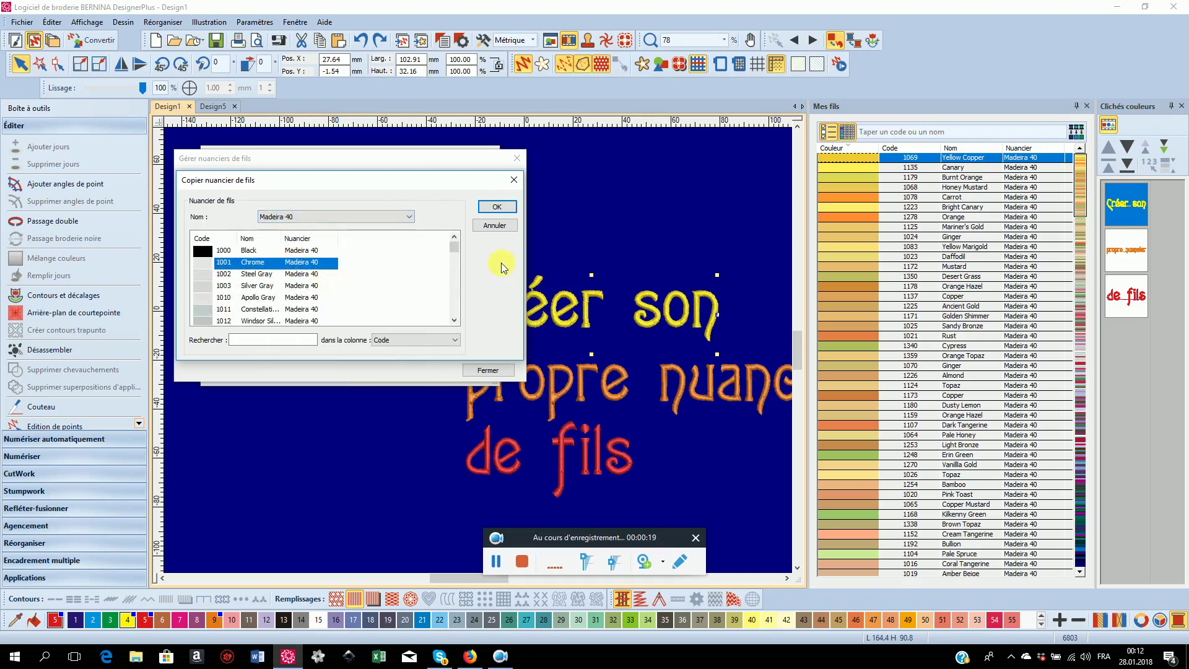
Select Madeira 40 threads 1000 Black, 1001 Chrome and 1096 Dolphin Blue for copying
{"action": "mouse_move", "coordinate": [455, 249]}
{"action": "left_mouse_down"}
{"action": "mouse_move", "coordinate": [440, 320]}
{"action": "mouse_move", "coordinate": [472, 248]}
{"action": "left_mouse_up"}
{"action": "left_click", "coordinate": [269, 253], "text": "ctrl"}
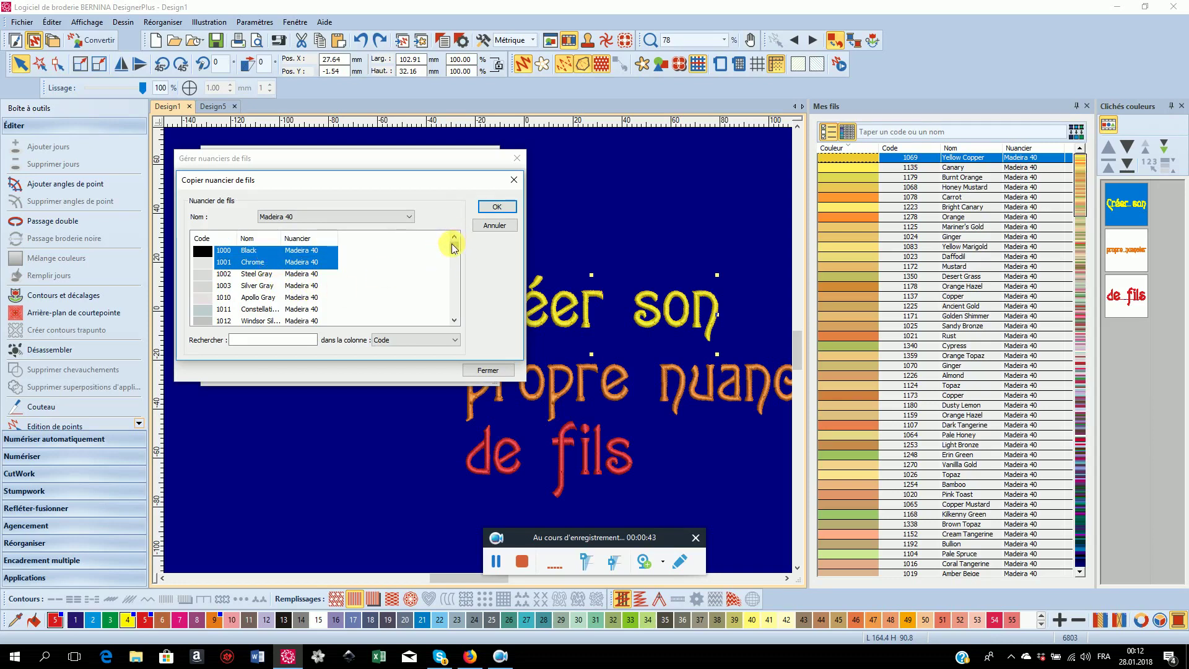
{"action": "left_click_drag", "start_coordinate": [453, 248], "coordinate": [455, 266]}
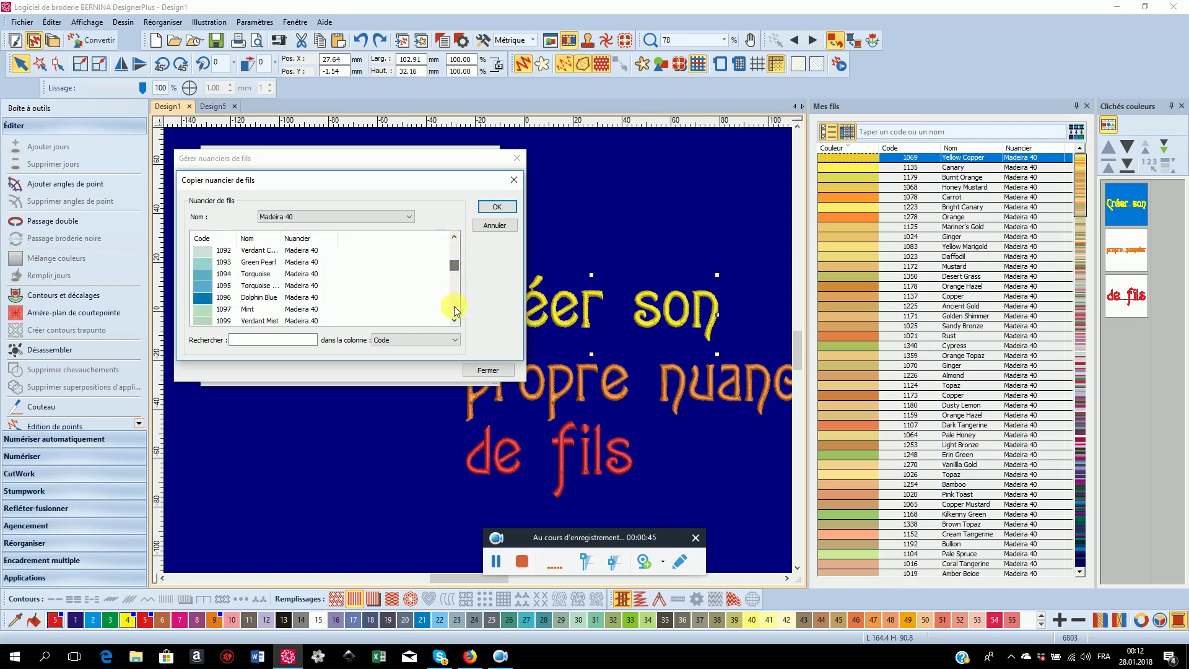
{"action": "left_click", "coordinate": [454, 321]}
{"action": "left_click", "coordinate": [454, 321]}
{"action": "left_click", "coordinate": [454, 321]}
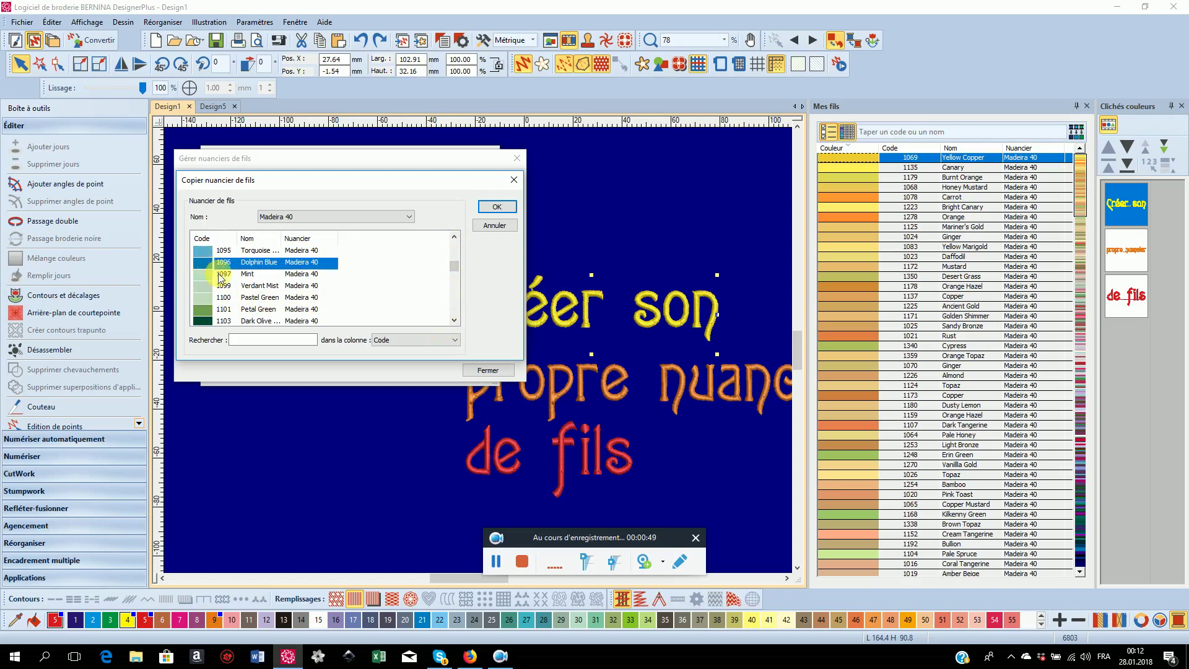
Add threads 1108 Pink Salmon, 1109 Middle Lilac, 1110 Waratah Red and 1112 Regal Purple to the selection
{"action": "left_click_drag", "start_coordinate": [457, 269], "coordinate": [452, 270]}
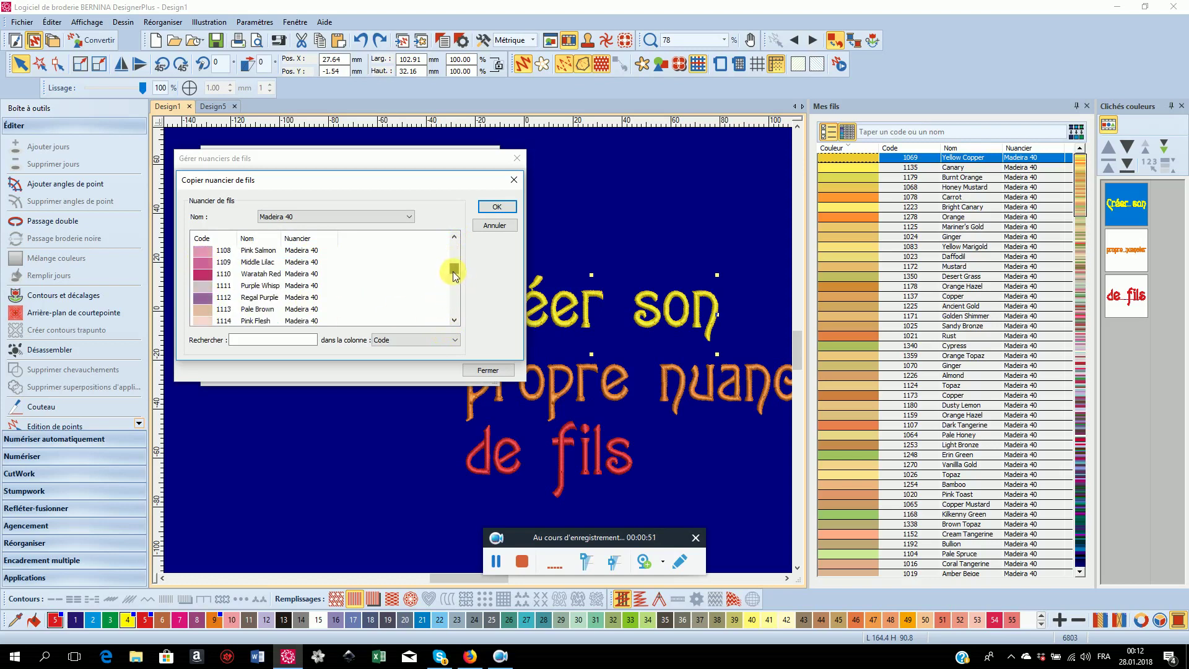
{"action": "left_click", "coordinate": [199, 255]}
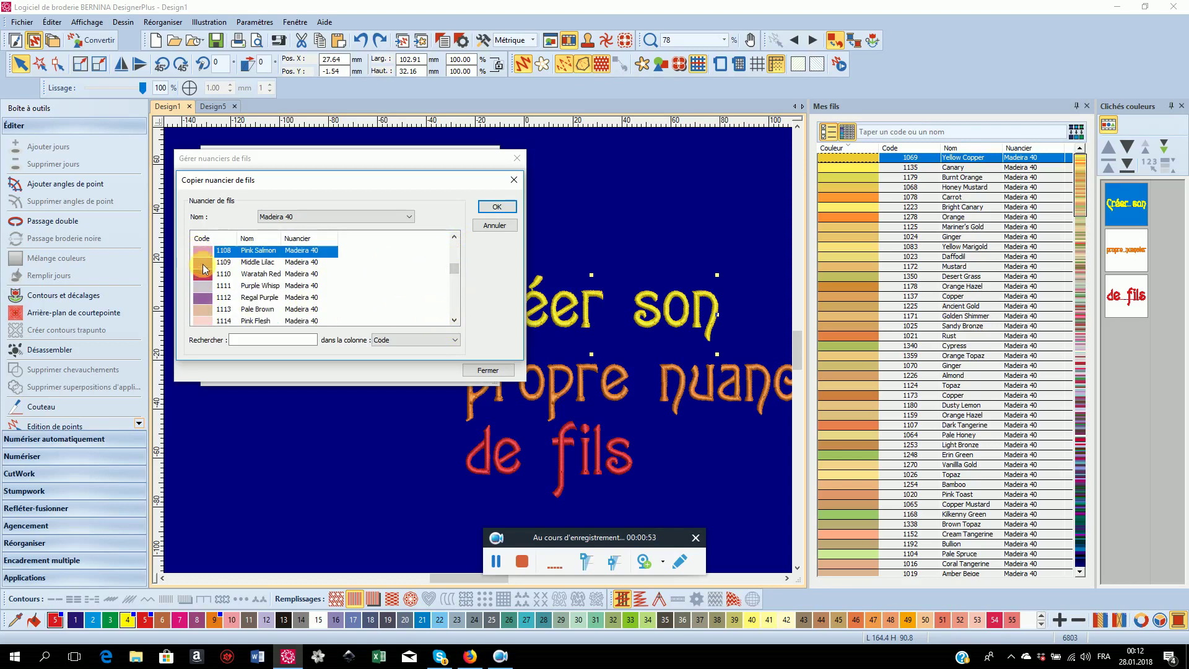
{"action": "left_click", "coordinate": [201, 262], "text": "ctrl"}
{"action": "left_click", "coordinate": [203, 274], "text": "ctrl"}
{"action": "left_click", "coordinate": [204, 299], "text": "ctrl"}
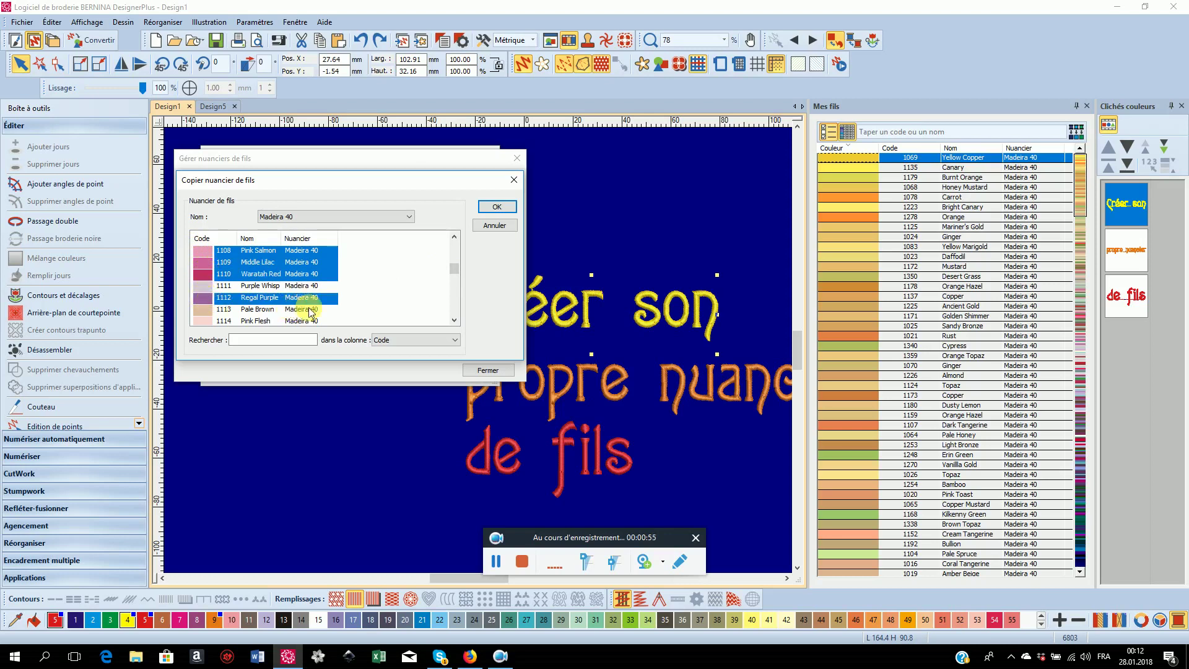
Add thread 1117 Hot Pink to the selection and copy all selected threads into the personal chart, closing the chart manager
{"action": "left_click_drag", "start_coordinate": [456, 267], "coordinate": [452, 268]}
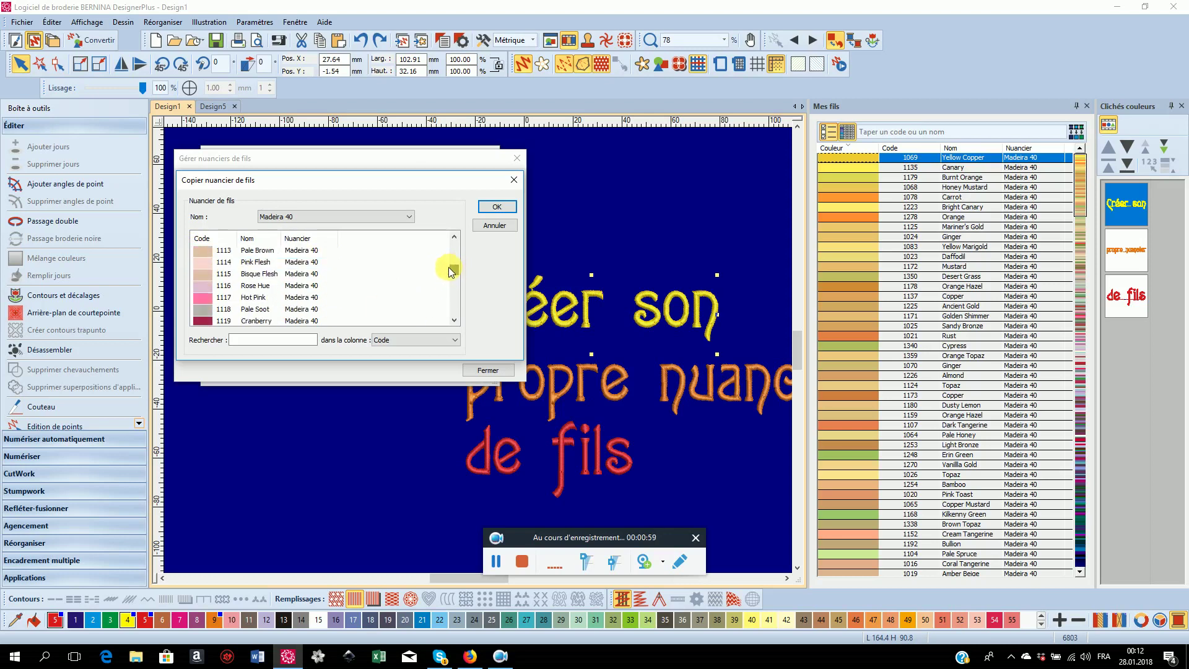
{"action": "left_click", "coordinate": [201, 302]}
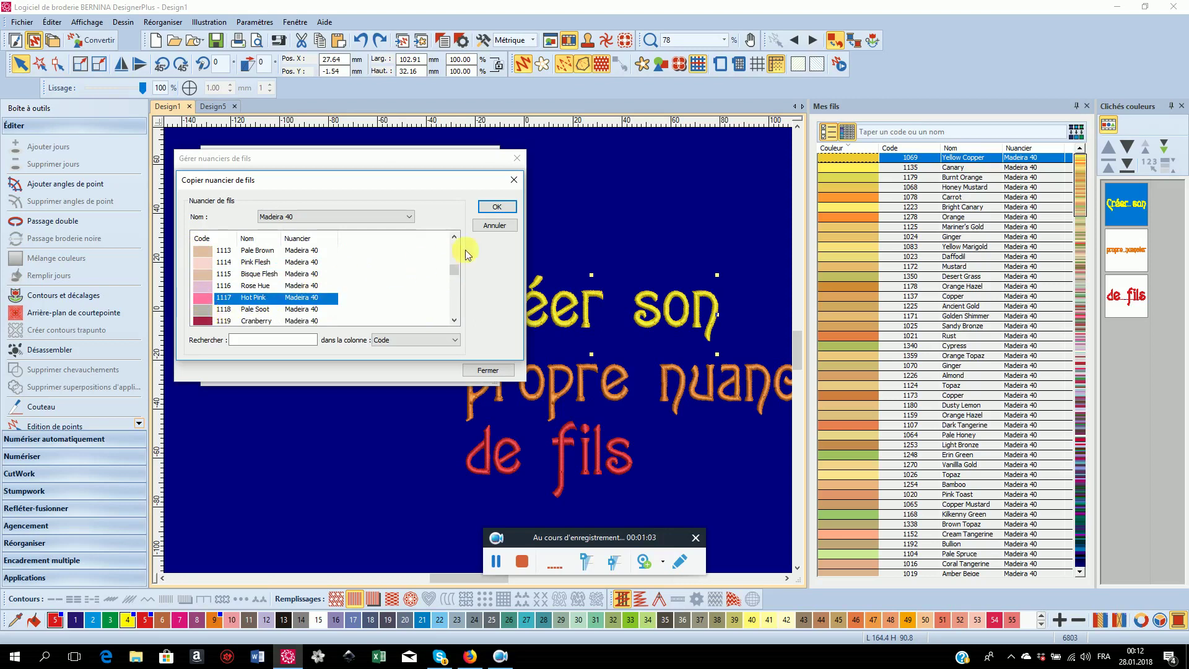
{"action": "left_click", "coordinate": [501, 209]}
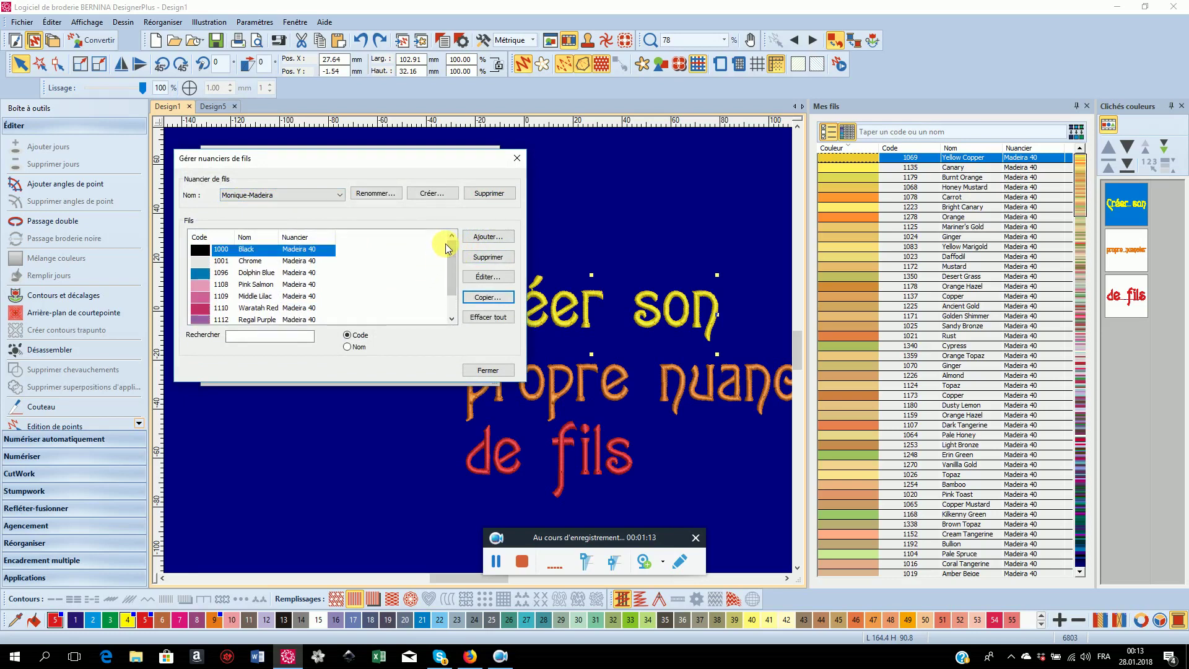
{"action": "left_click", "coordinate": [477, 371]}
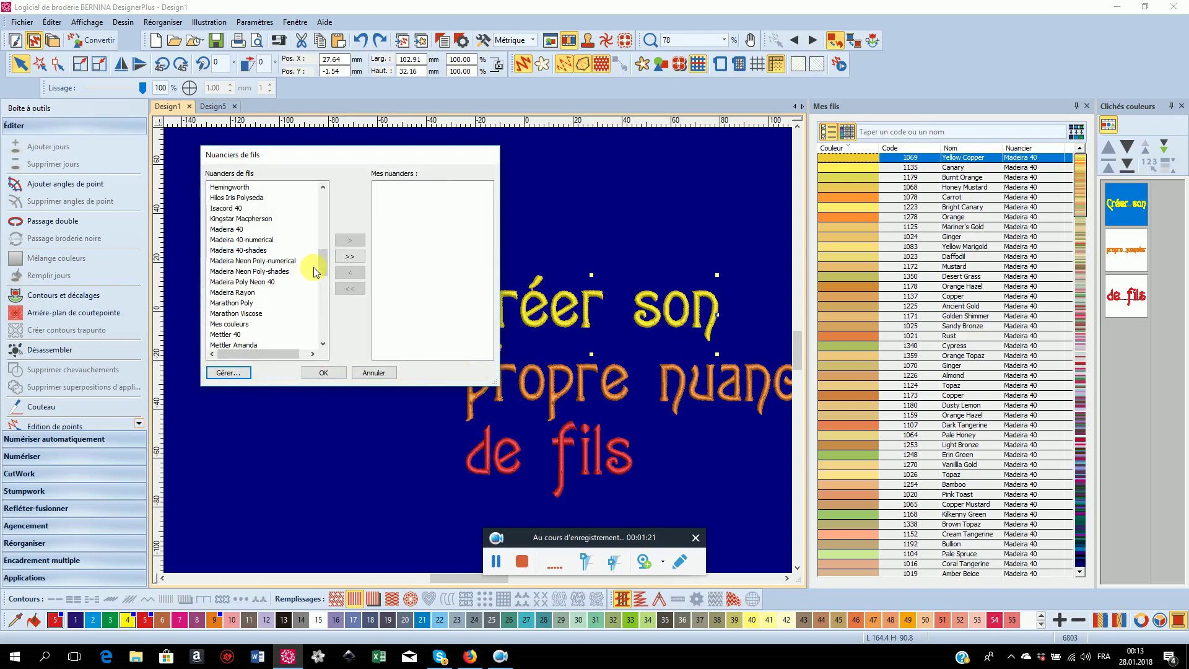
Add the personal Madeira chart to Mes nuanciers and load its colours into the thread list
{"action": "left_click_drag", "start_coordinate": [324, 267], "coordinate": [323, 287]}
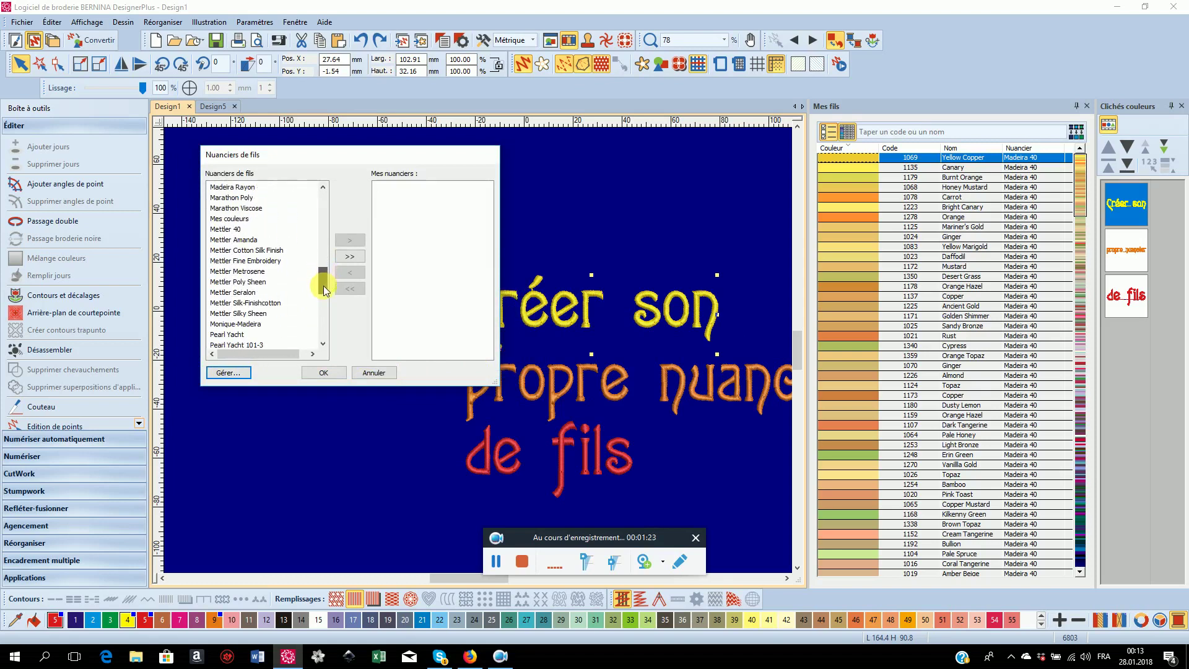
{"action": "left_click", "coordinate": [238, 323]}
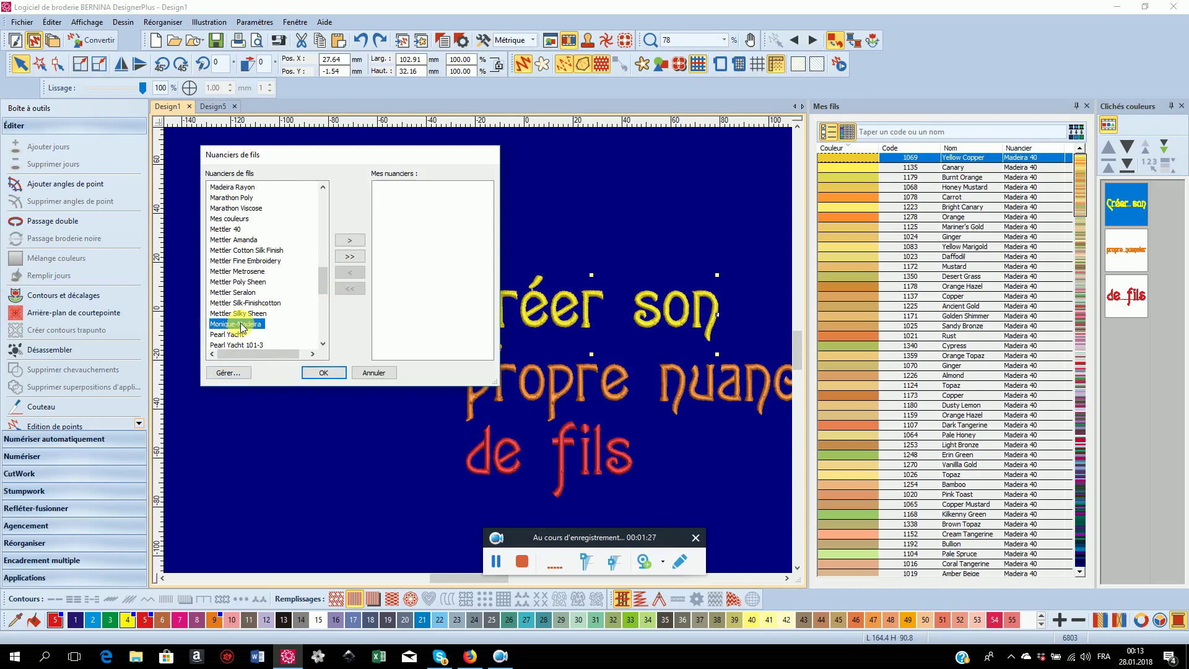
{"action": "double_click", "coordinate": [240, 325]}
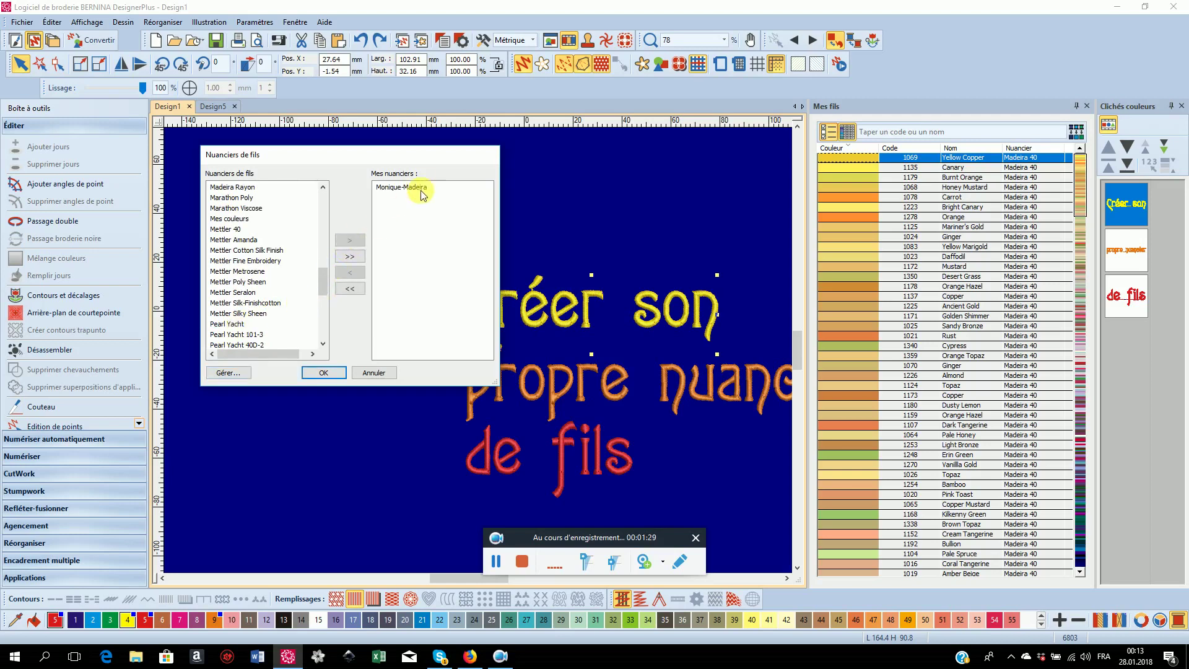
{"action": "left_click", "coordinate": [322, 372]}
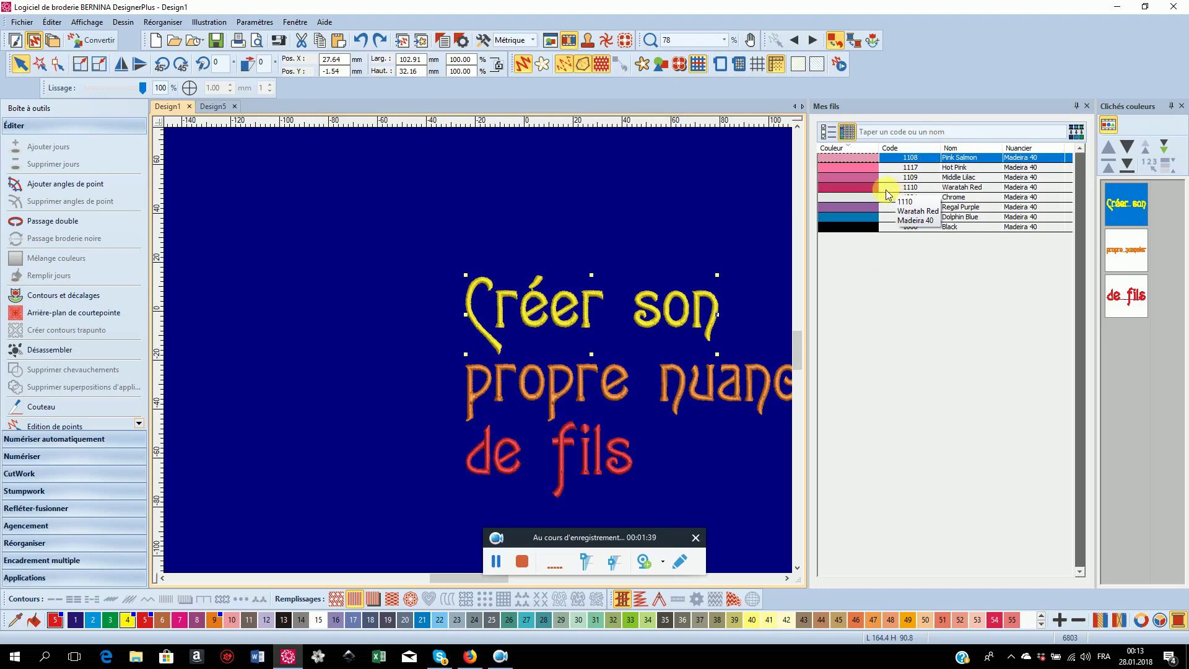
Reopen the thread chart selection and take the personal Madeira chart out of Mes nuanciers
{"action": "left_click", "coordinate": [829, 135]}
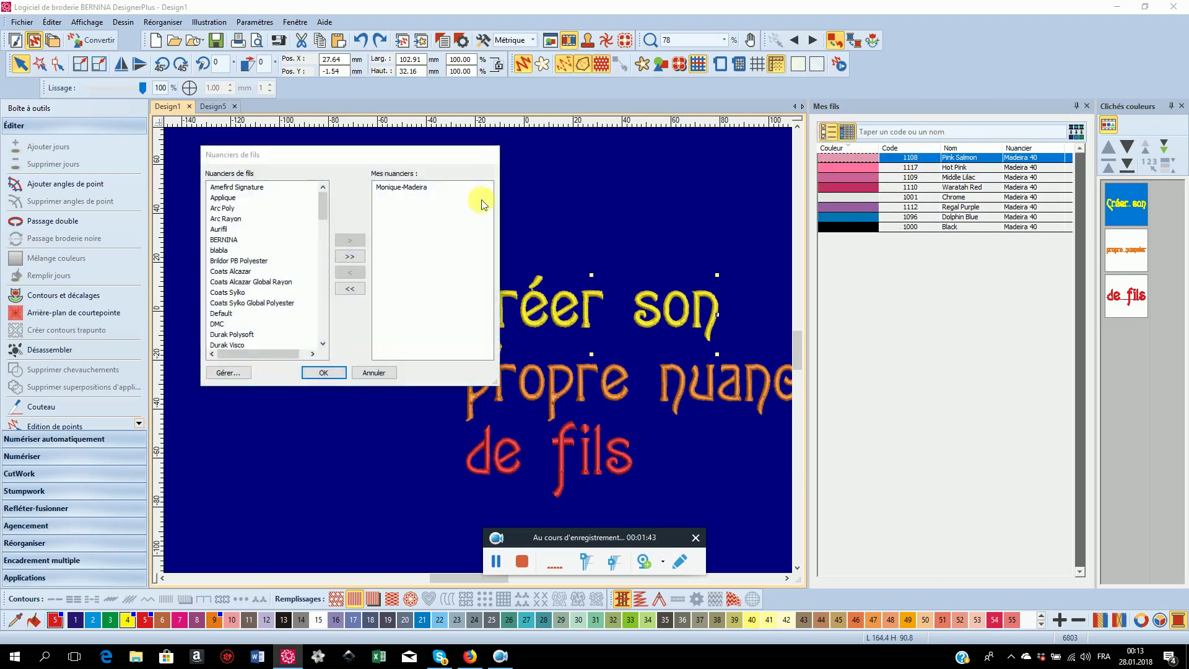
{"action": "double_click", "coordinate": [400, 187]}
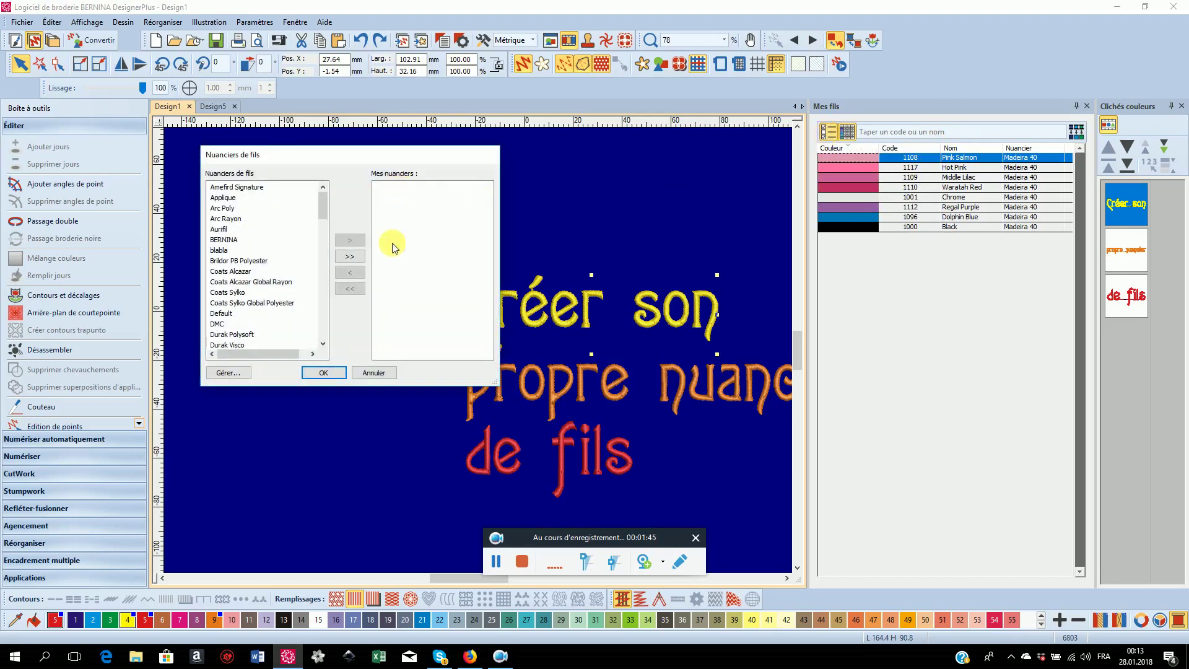
{"action": "mouse_move", "coordinate": [321, 210]}
{"action": "left_mouse_down"}
{"action": "mouse_move", "coordinate": [310, 266]}
{"action": "mouse_move", "coordinate": [318, 258]}
{"action": "left_mouse_up"}
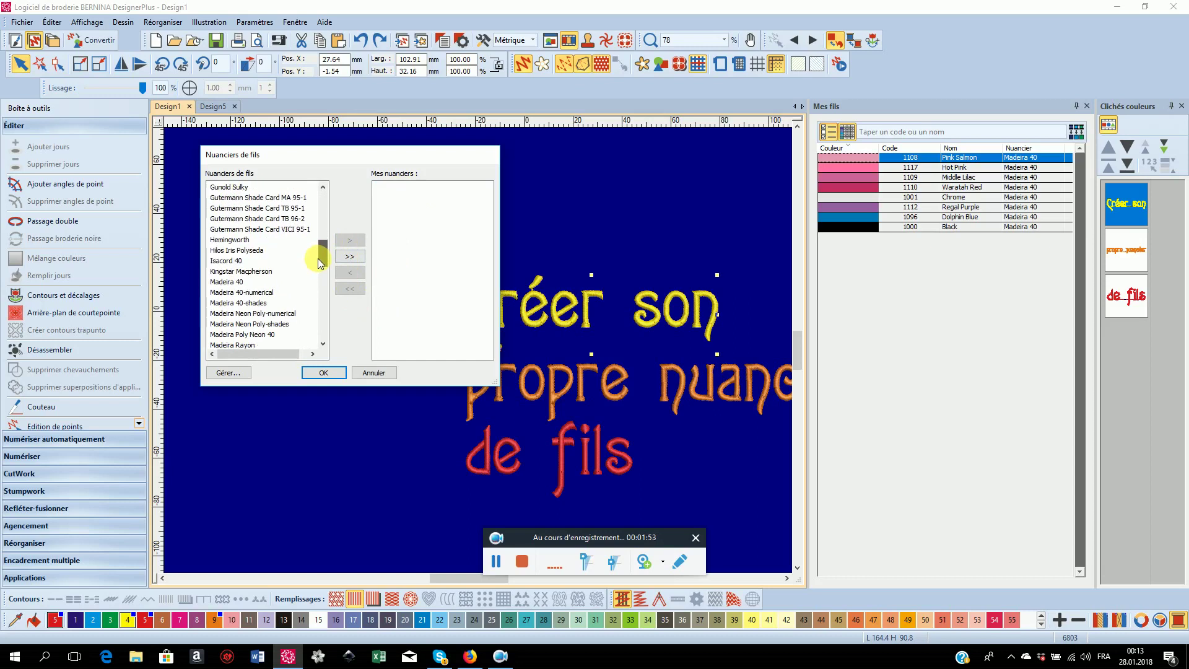
{"action": "left_click", "coordinate": [521, 561]}
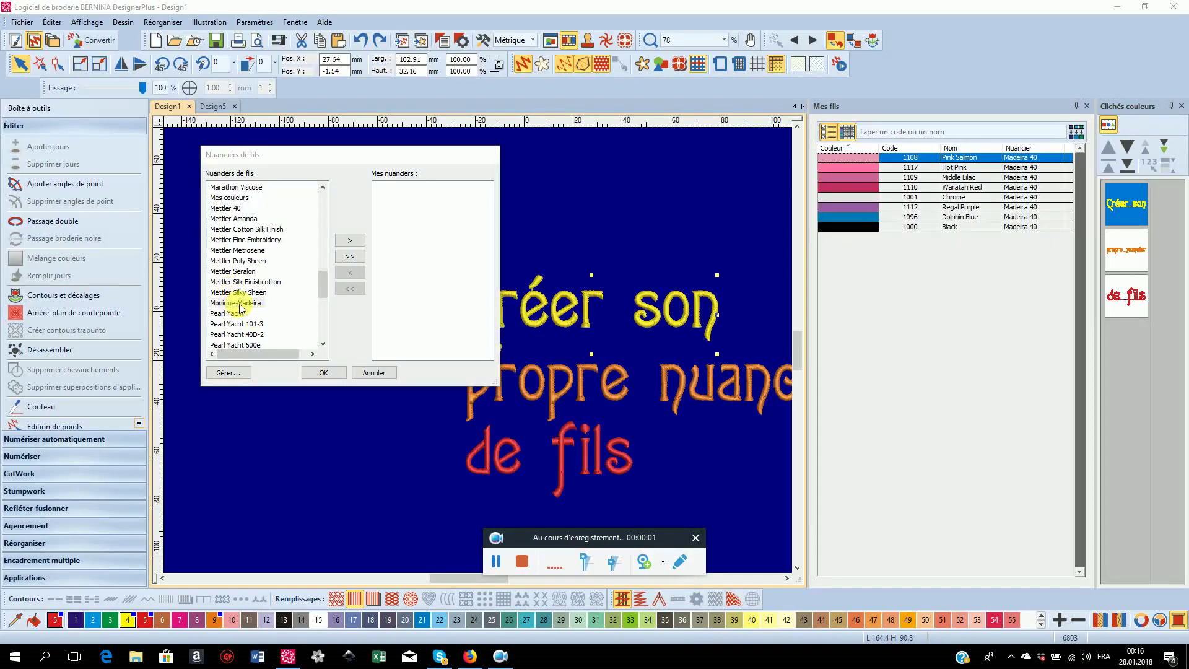
Open the personal Madeira chart for management and start copying threads into it, with Isacord 40 as the source chart
{"action": "left_click", "coordinate": [240, 303]}
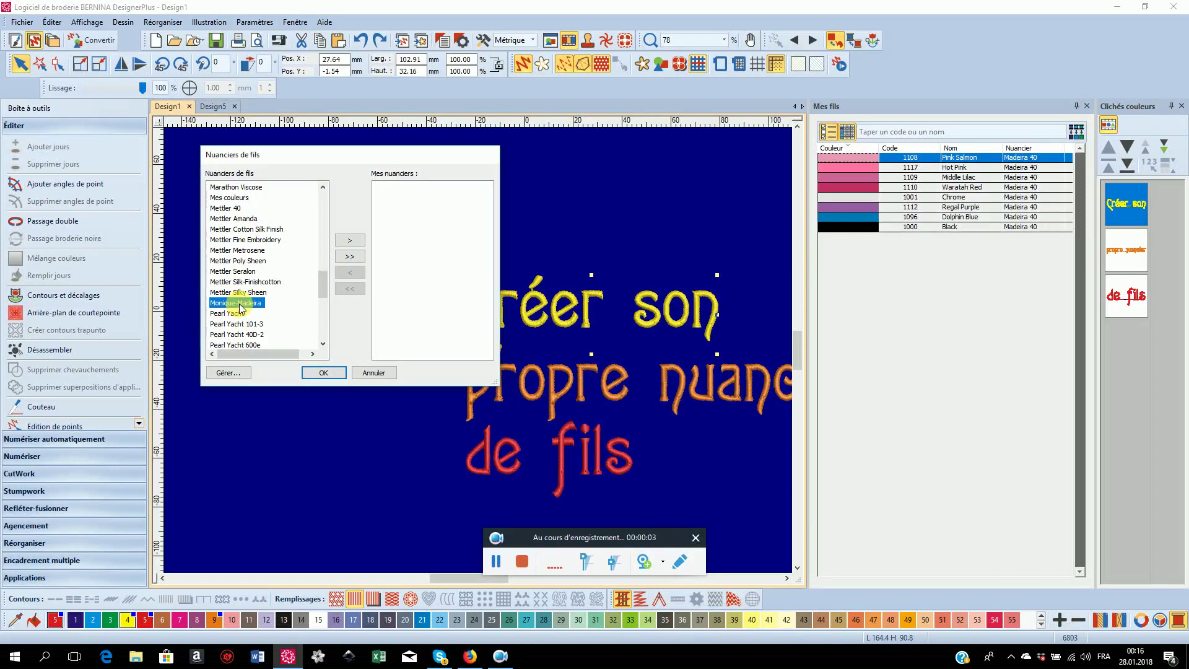
{"action": "left_click", "coordinate": [224, 374]}
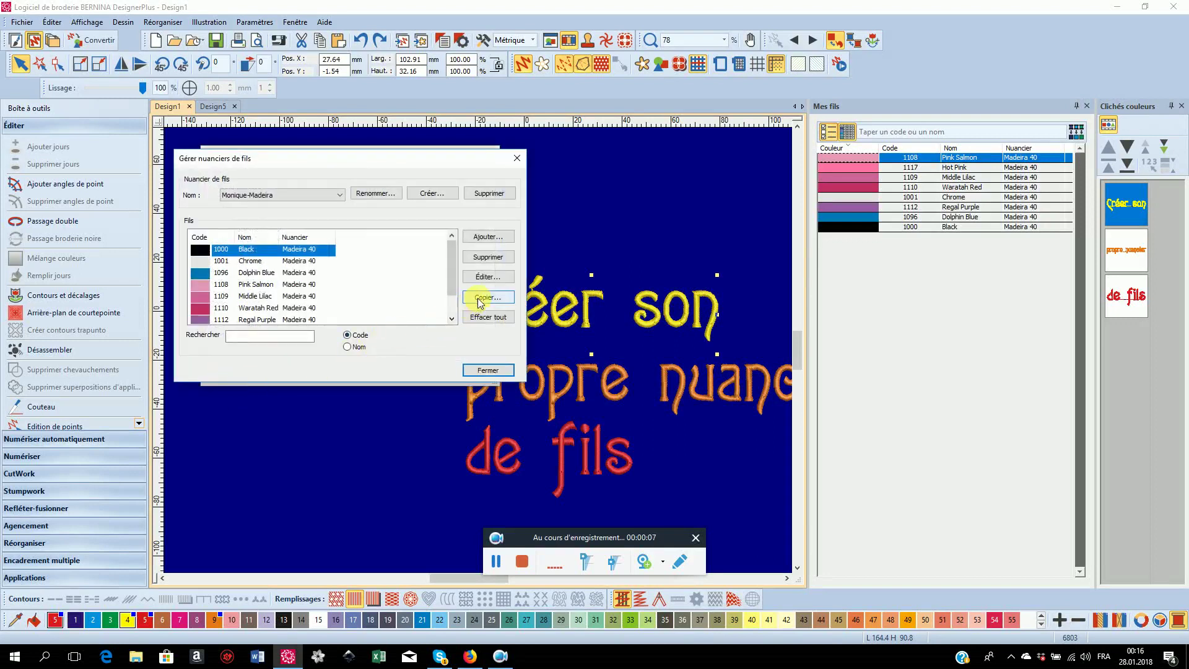
{"action": "left_click", "coordinate": [480, 298]}
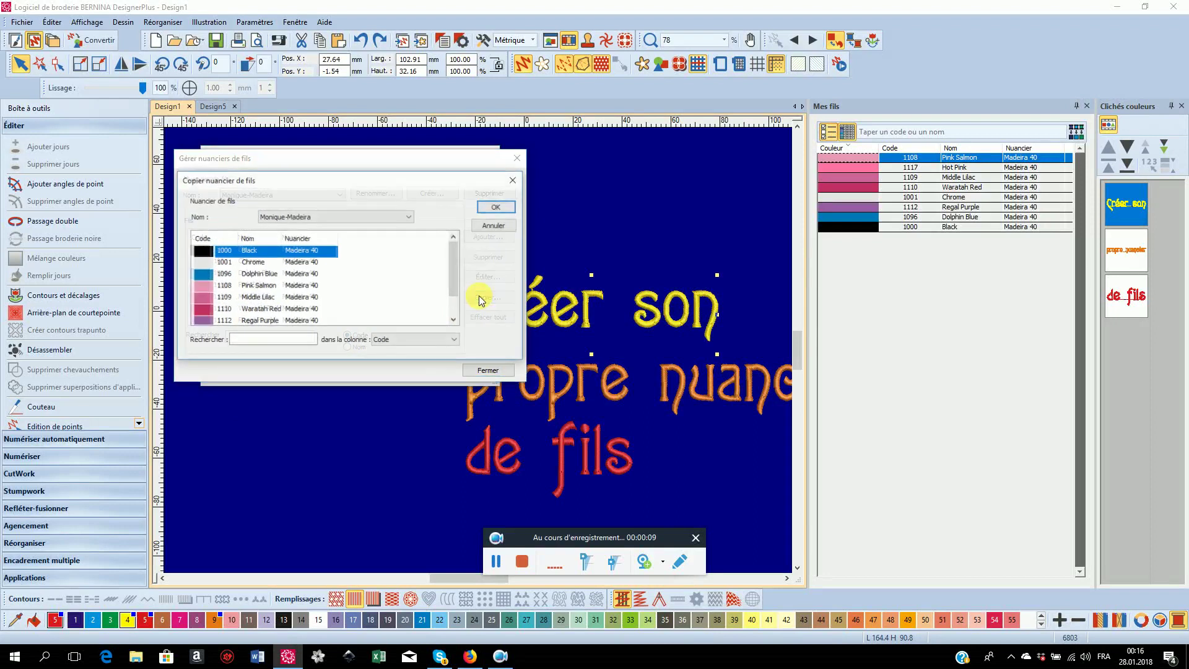
{"action": "left_click", "coordinate": [409, 216]}
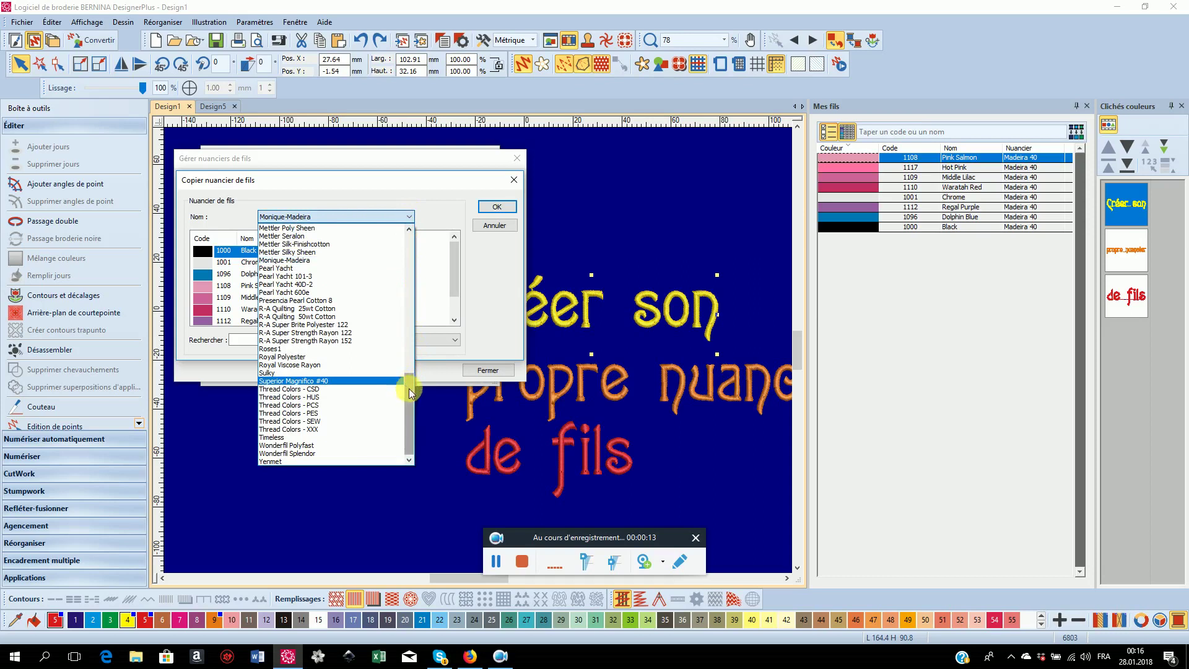
{"action": "left_click_drag", "start_coordinate": [409, 388], "coordinate": [434, 317]}
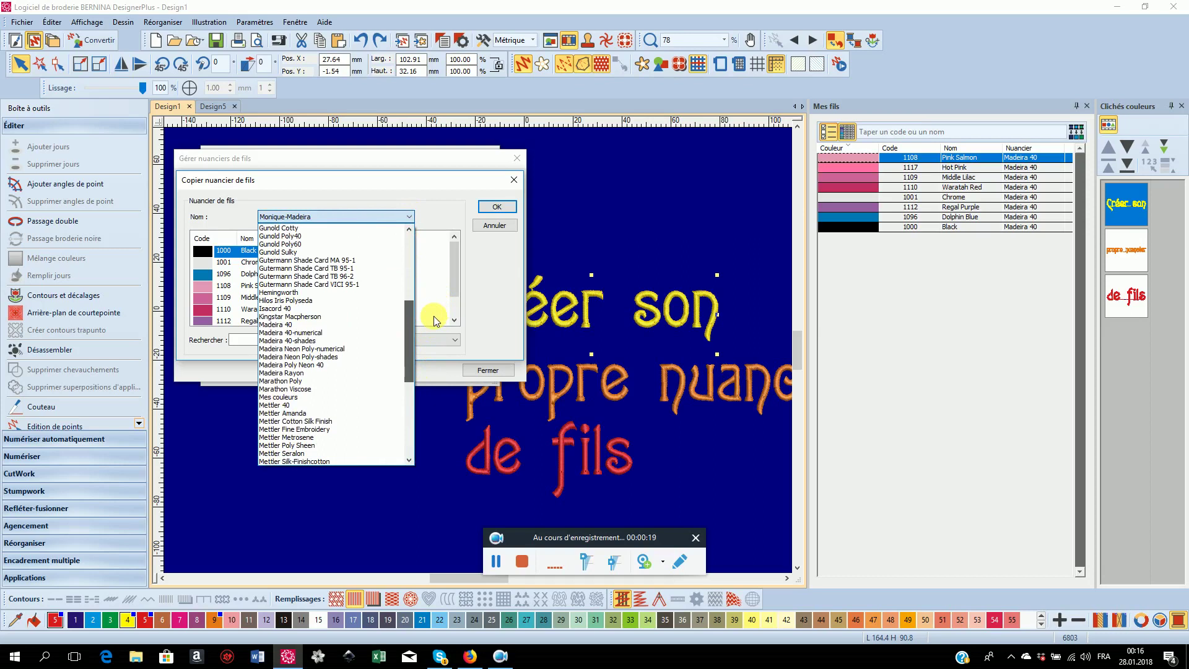
{"action": "left_click", "coordinate": [276, 308]}
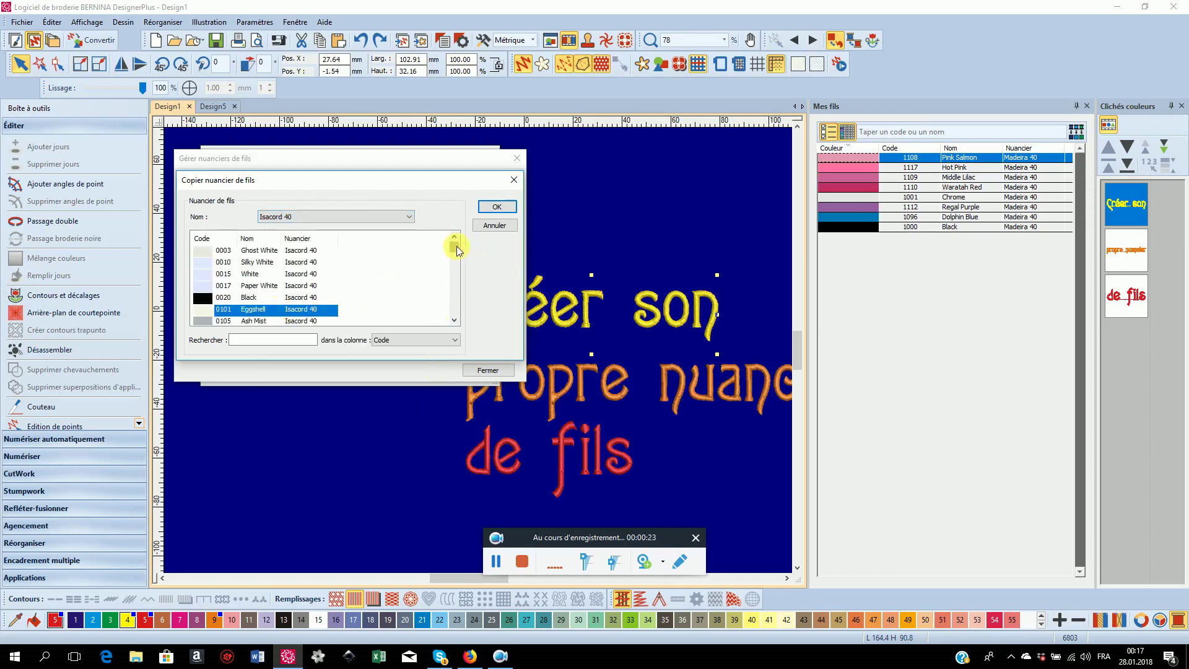
Select the Isacord 40 threads from 0310 Yellow through 0465 Umber for copying
{"action": "left_click_drag", "start_coordinate": [455, 246], "coordinate": [455, 250]}
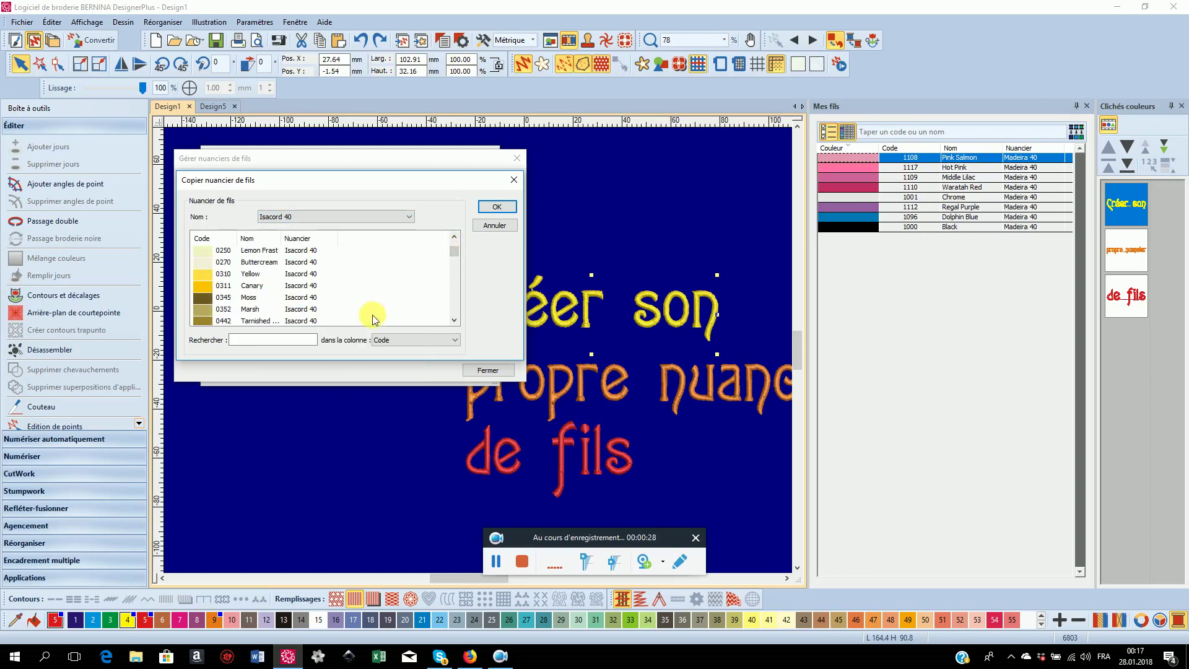
{"action": "left_click", "coordinate": [205, 276]}
{"action": "left_click", "coordinate": [203, 297], "text": "shift"}
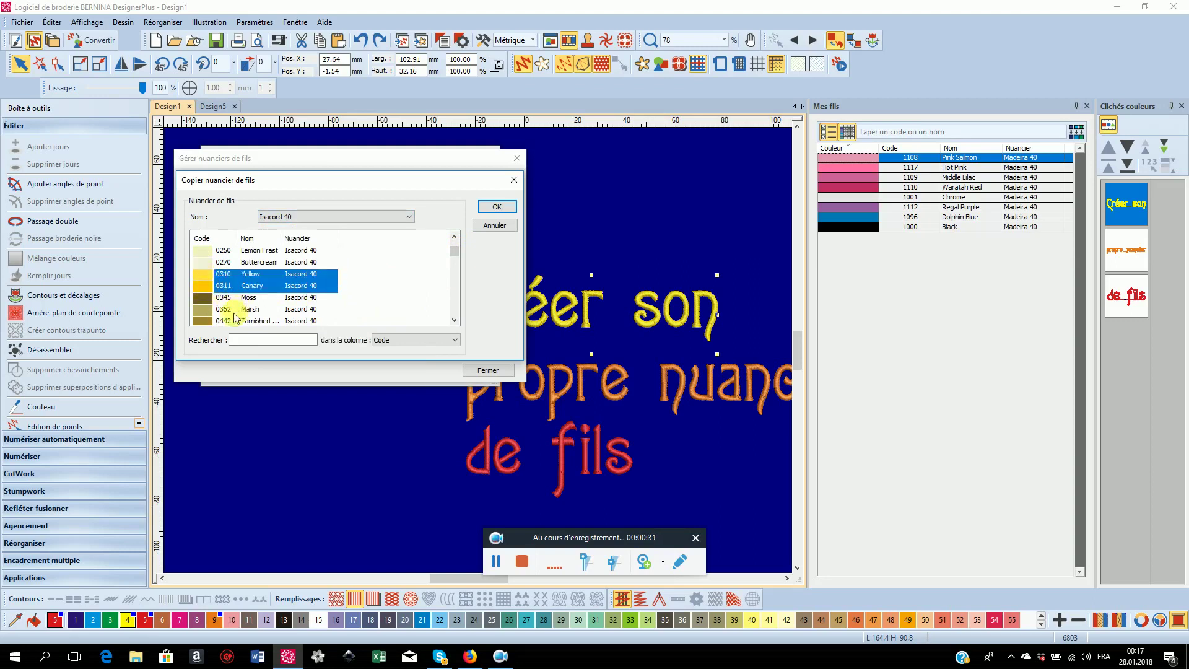
{"action": "left_click", "coordinate": [205, 319], "text": "shift"}
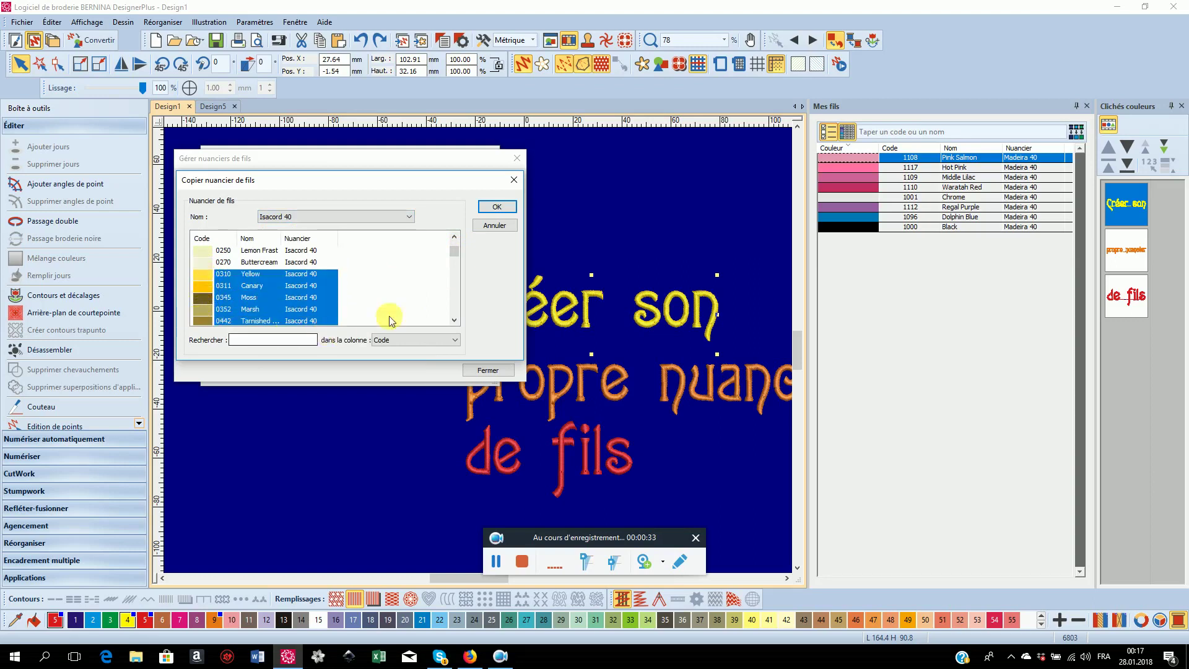
{"action": "scroll", "coordinate": [390, 314], "scroll_direction": "down", "scroll_amount": 1}
{"action": "scroll", "coordinate": [455, 253], "scroll_direction": "down", "scroll_amount": 1}
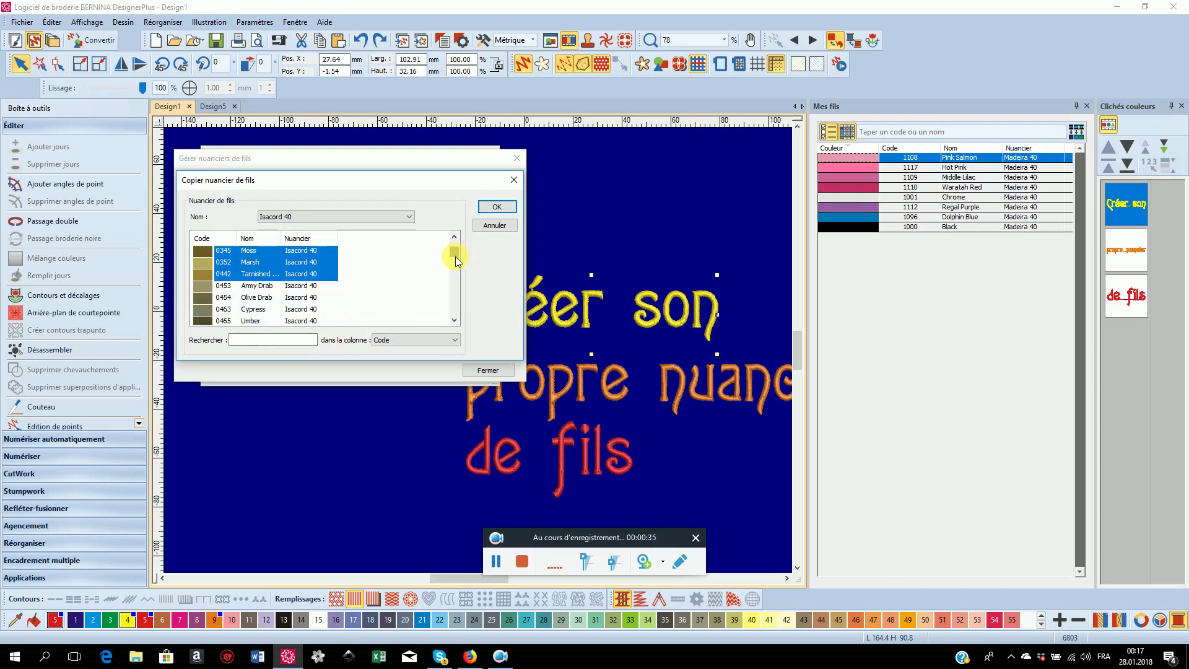
{"action": "left_click", "coordinate": [200, 295], "text": "shift"}
{"action": "left_click", "coordinate": [202, 309], "text": "shift"}
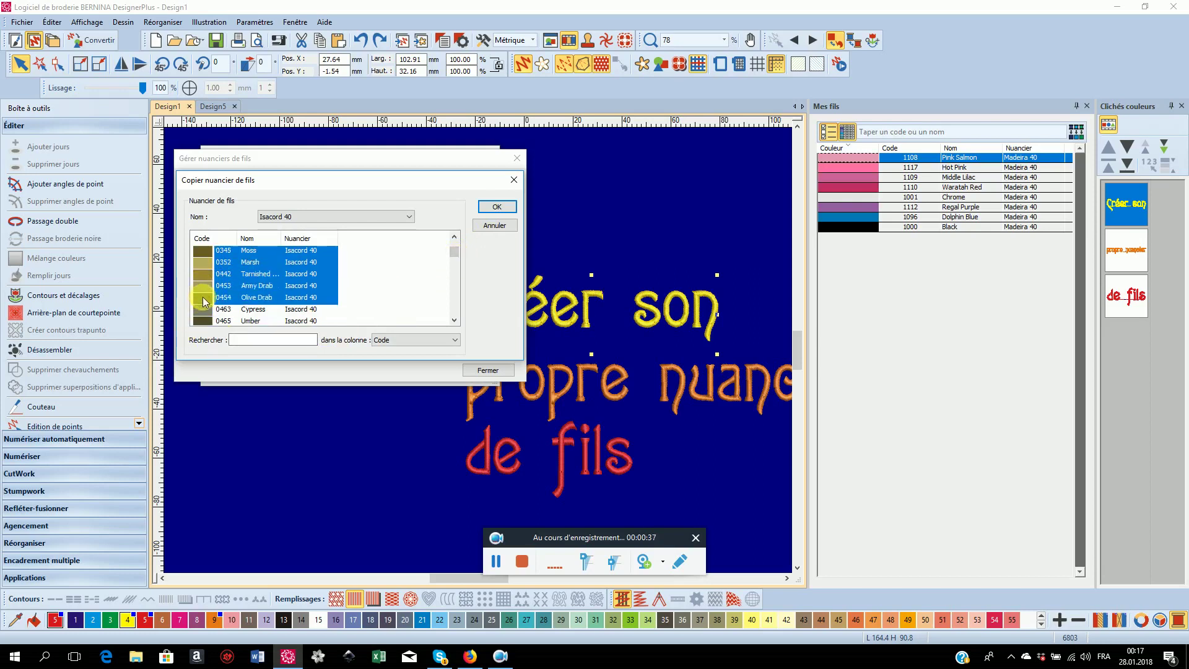
{"action": "left_click", "coordinate": [203, 320], "text": "shift"}
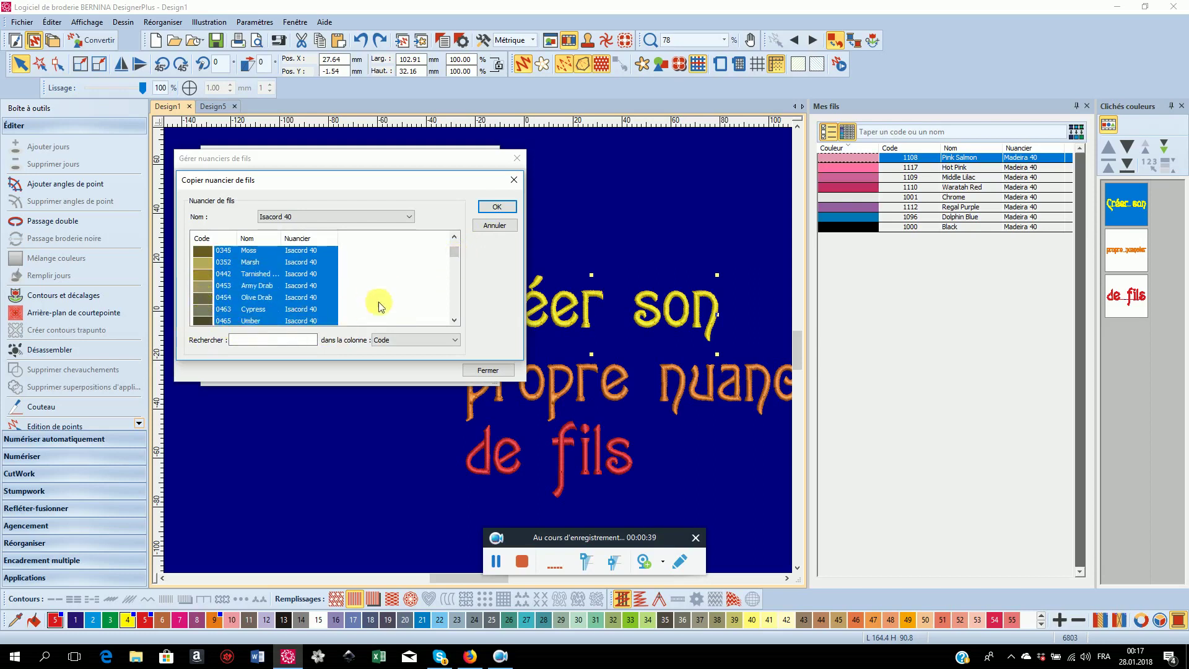
Add threads 0600 Citrus and 0605 Daisy to the selection and copy the selected Isacord threads into the personal chart, closing the manager
{"action": "scroll", "coordinate": [457, 259], "scroll_direction": "down", "scroll_amount": 1}
{"action": "scroll", "coordinate": [455, 251], "scroll_direction": "down", "scroll_amount": 3}
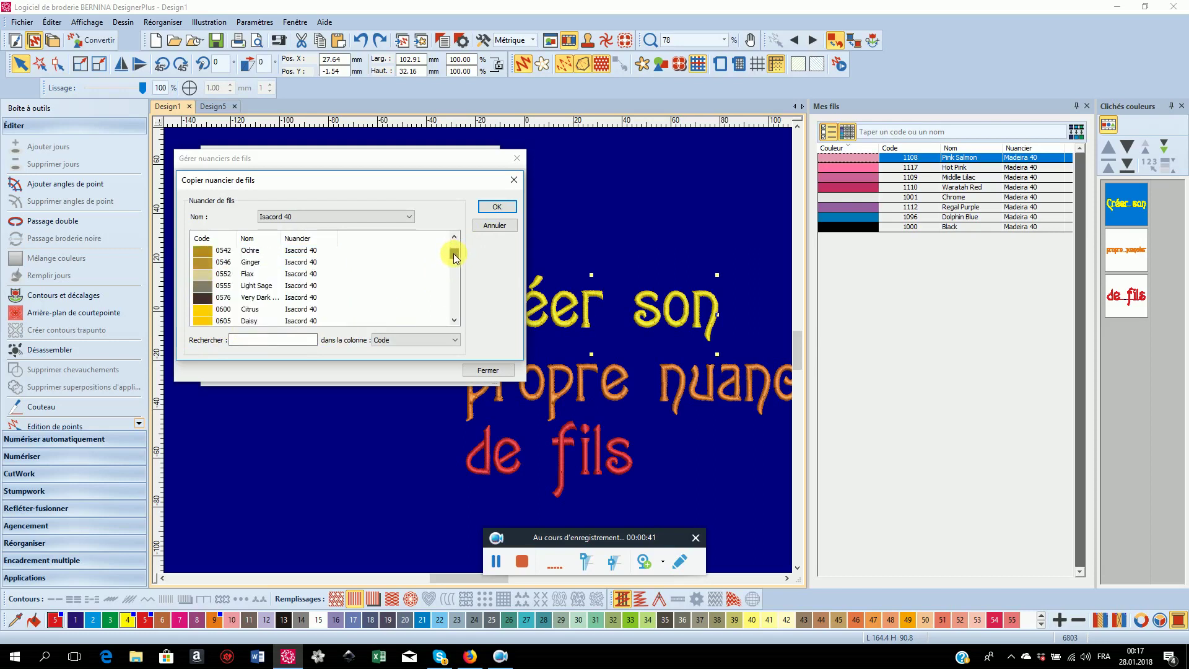
{"action": "left_click", "coordinate": [195, 311], "text": "ctrl"}
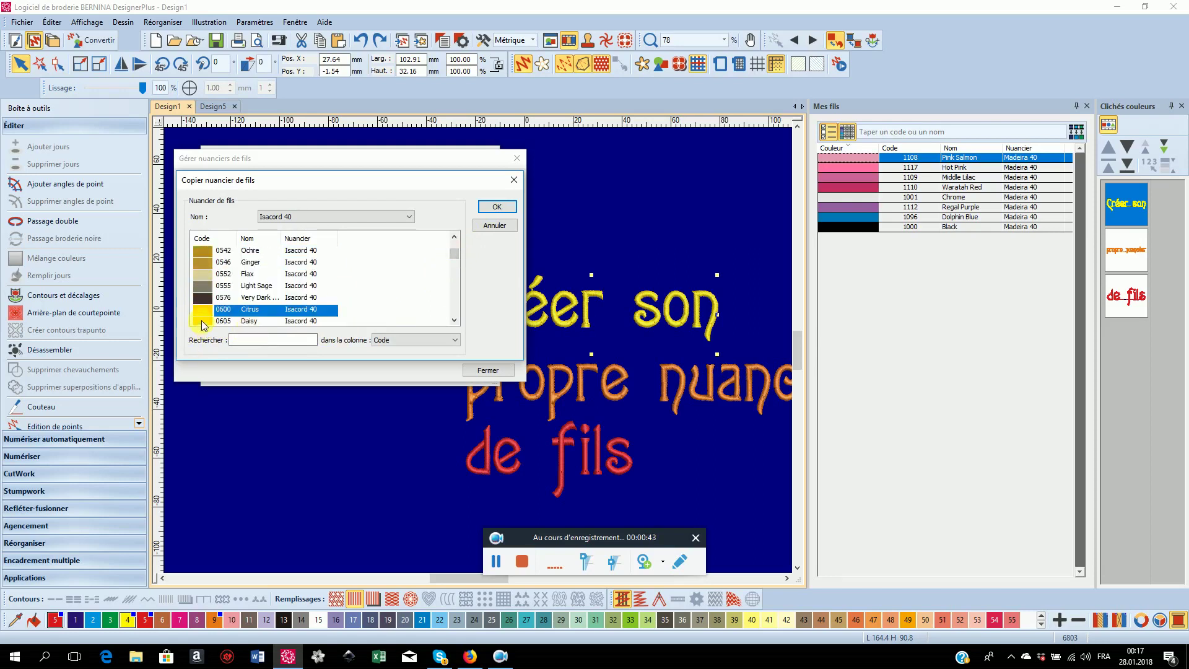
{"action": "left_click", "coordinate": [202, 320], "text": "ctrl"}
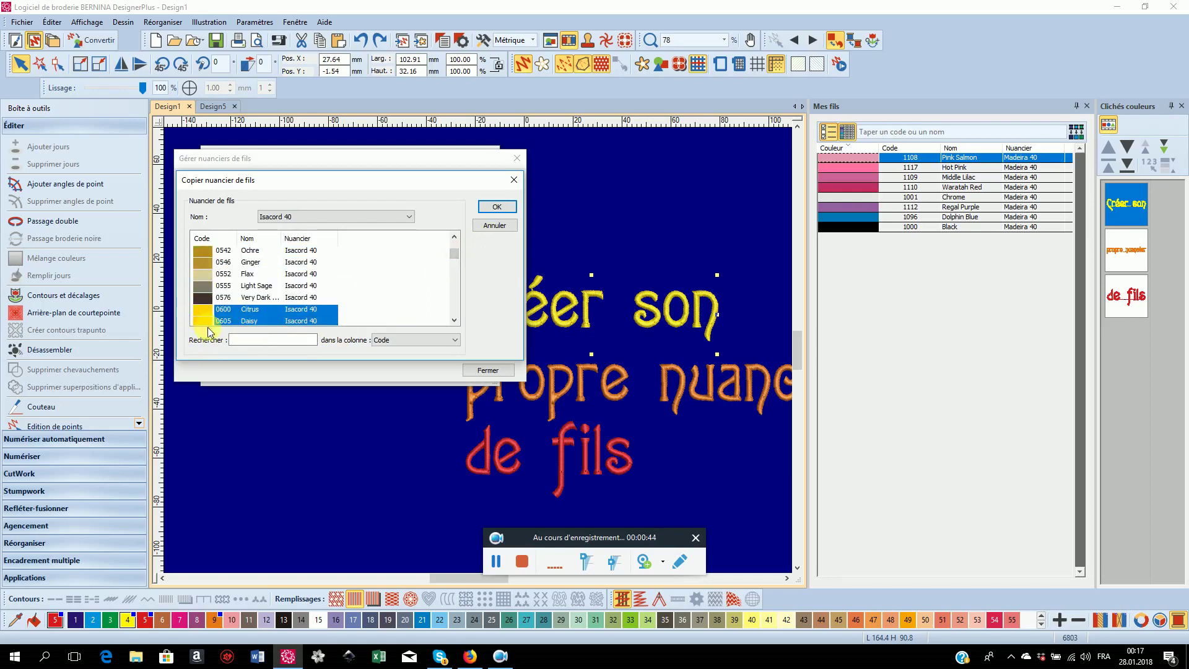
{"action": "left_click", "coordinate": [495, 207]}
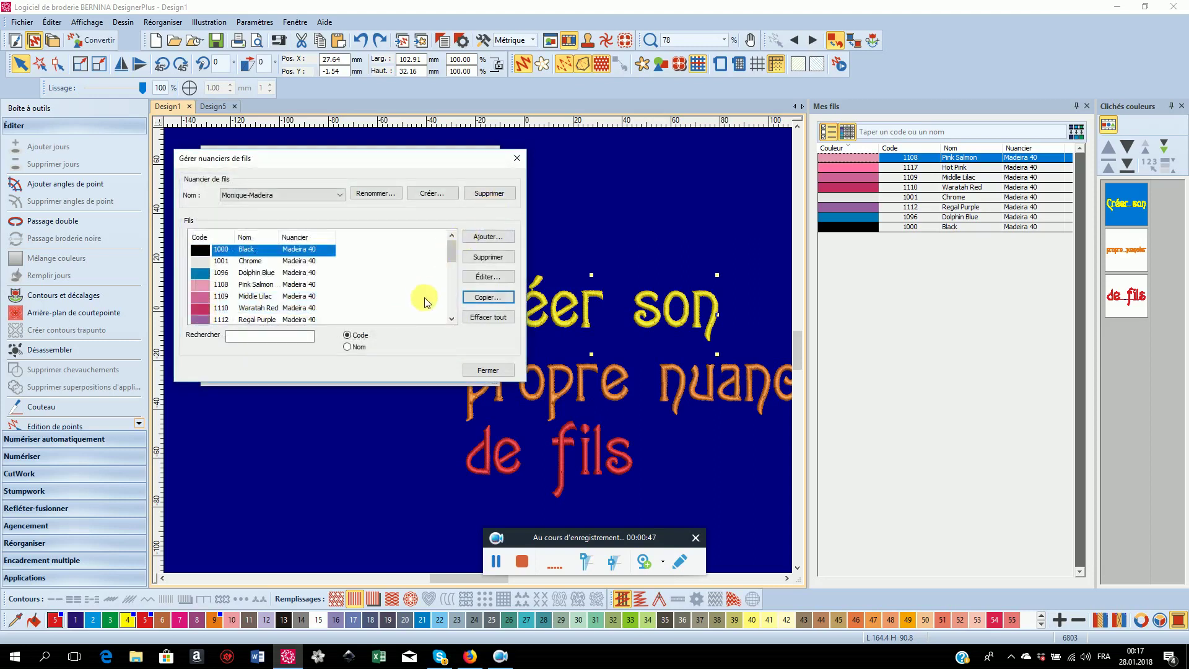
{"action": "left_click", "coordinate": [487, 370]}
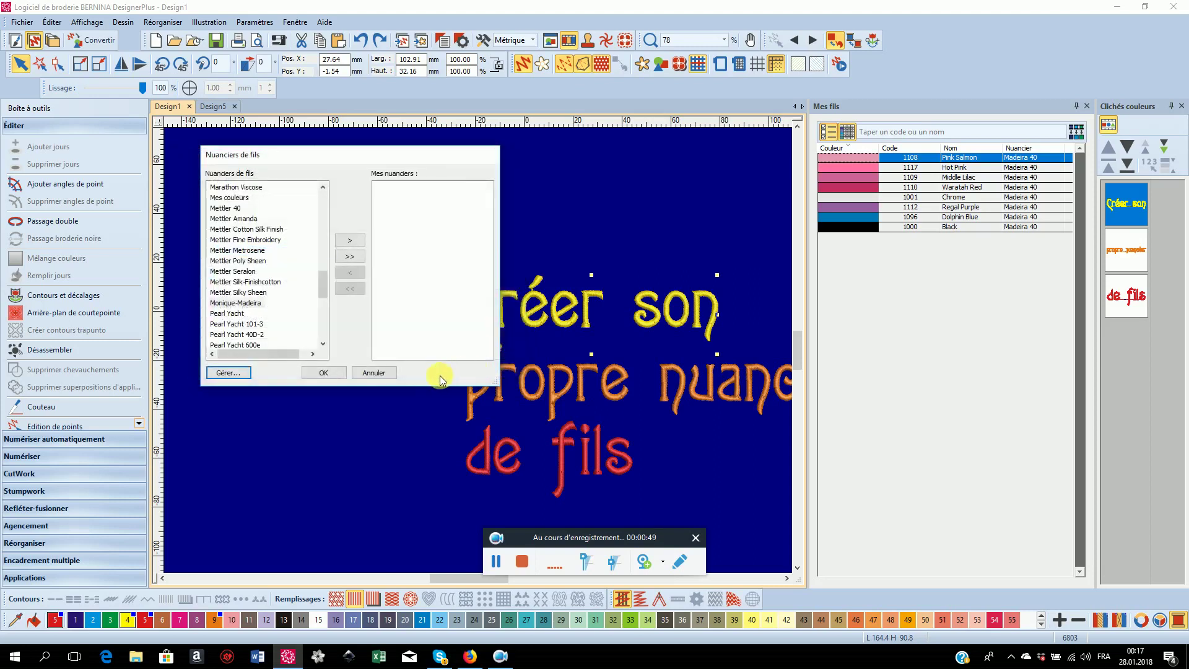
Add the personal Madeira chart to Mes nuanciers again and apply the thread chart selection
{"action": "left_click", "coordinate": [236, 304]}
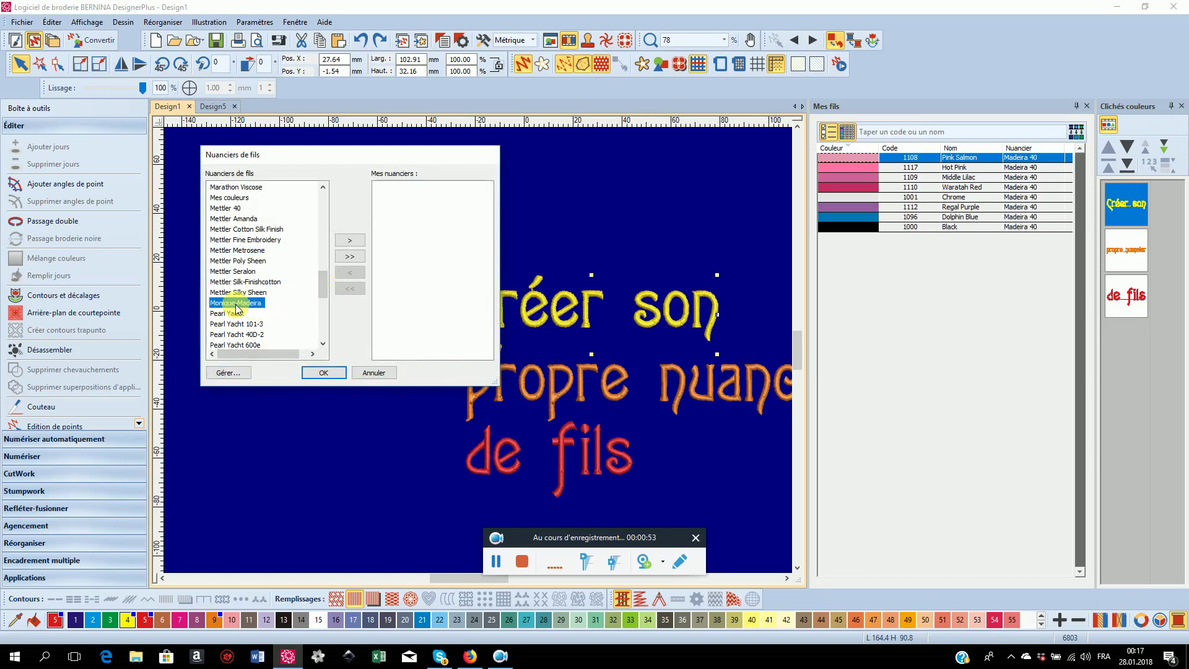
{"action": "double_click", "coordinate": [237, 305]}
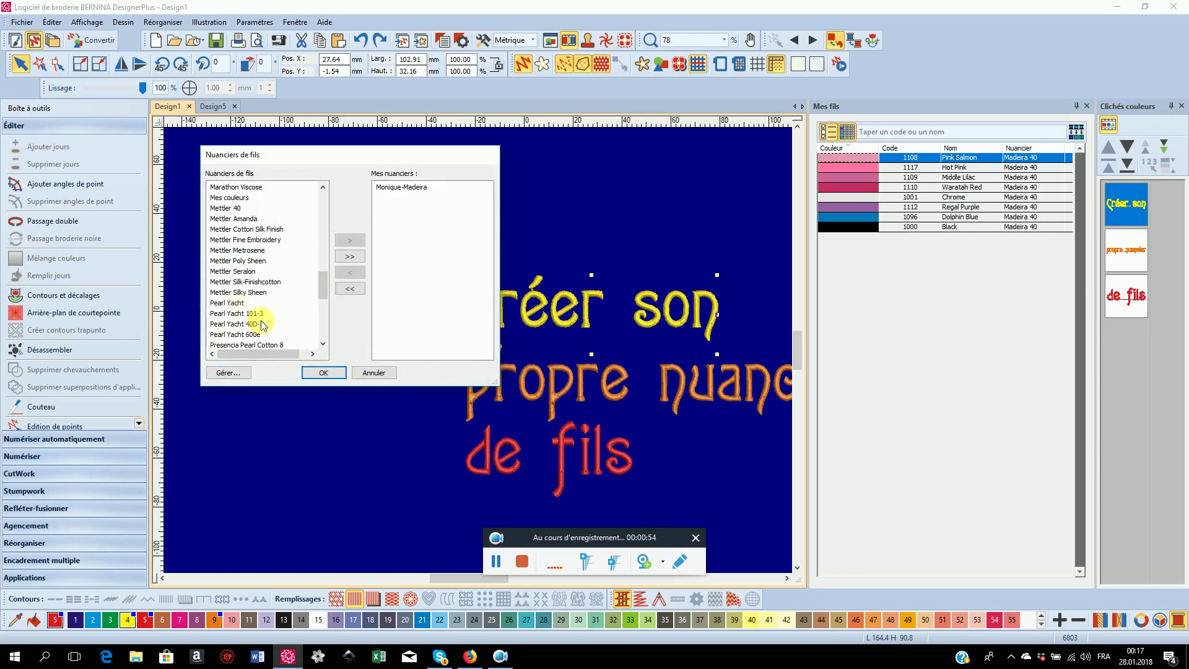
{"action": "left_click", "coordinate": [322, 372]}
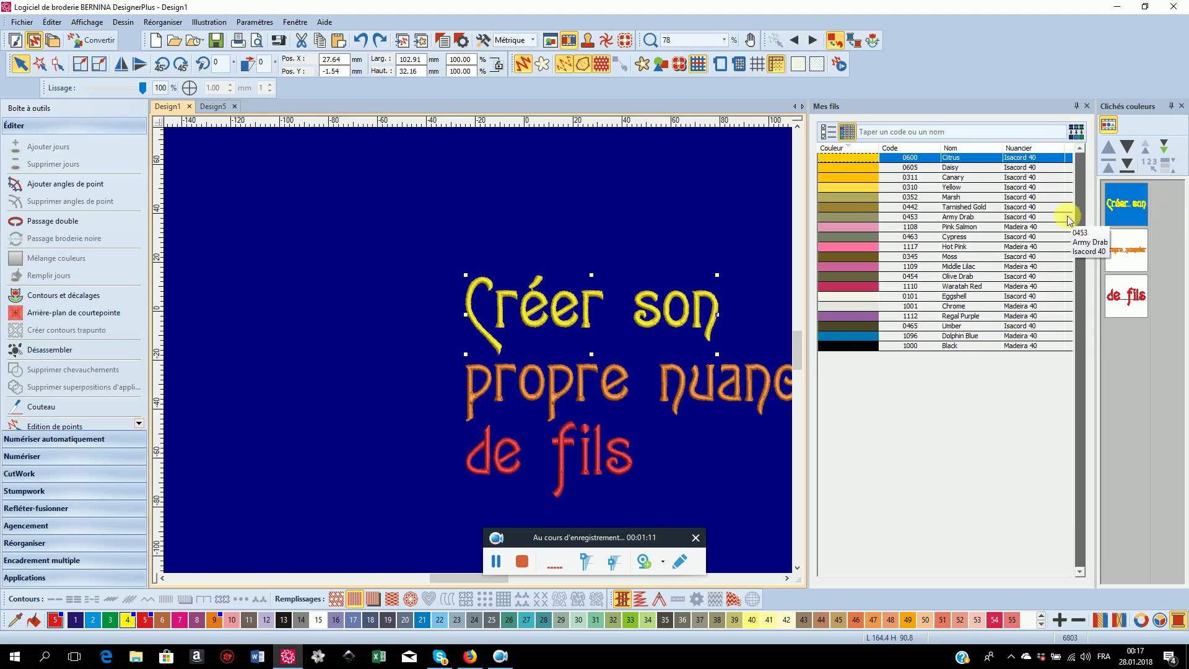
Recolour the "Créer son" lettering with Isacord 40 thread 0311 Canary and the "propre nuancier" lettering with 0310 Yellow
{"action": "left_click", "coordinate": [860, 180]}
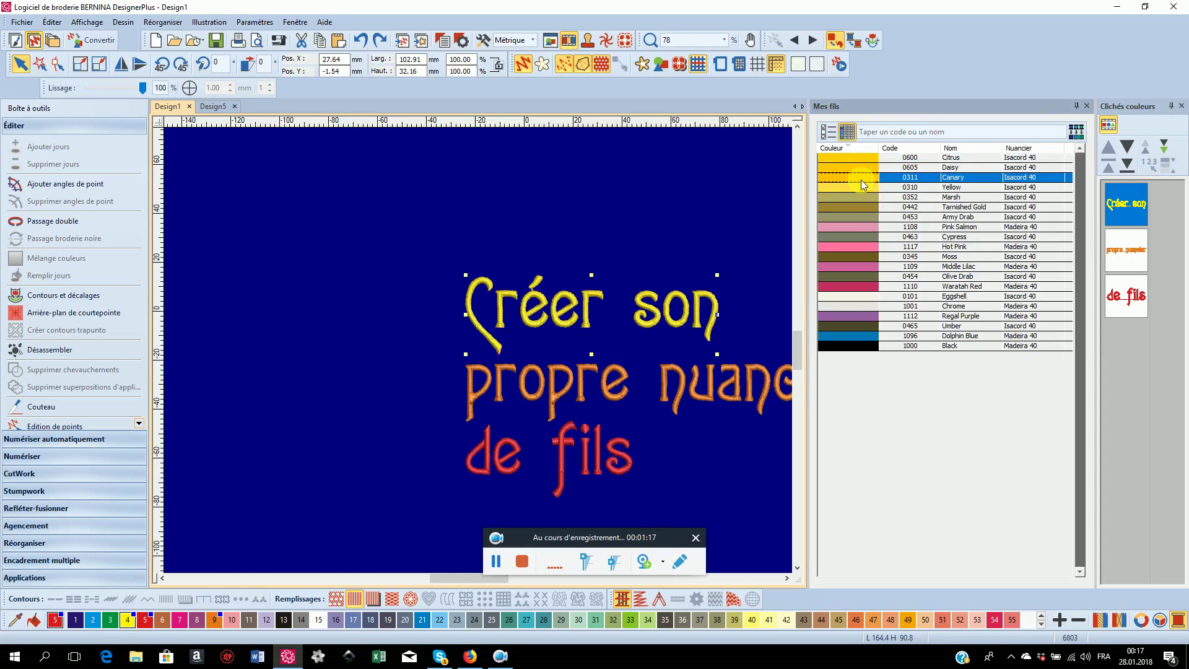
{"action": "double_click", "coordinate": [861, 179]}
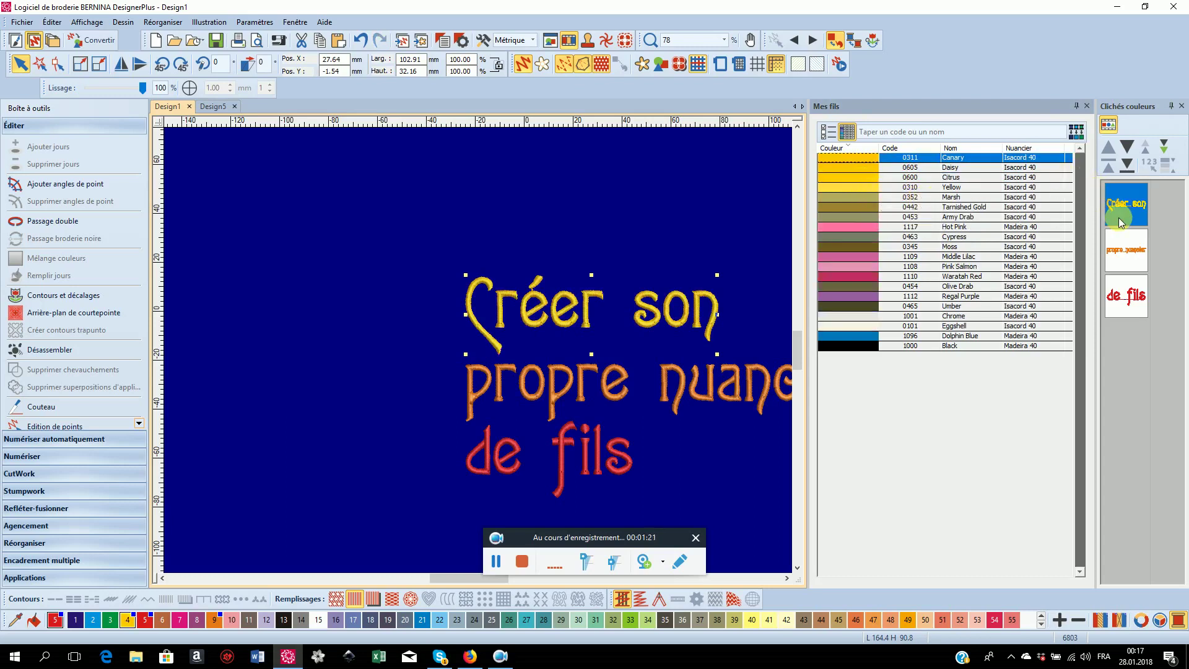
{"action": "left_click", "coordinate": [1122, 256]}
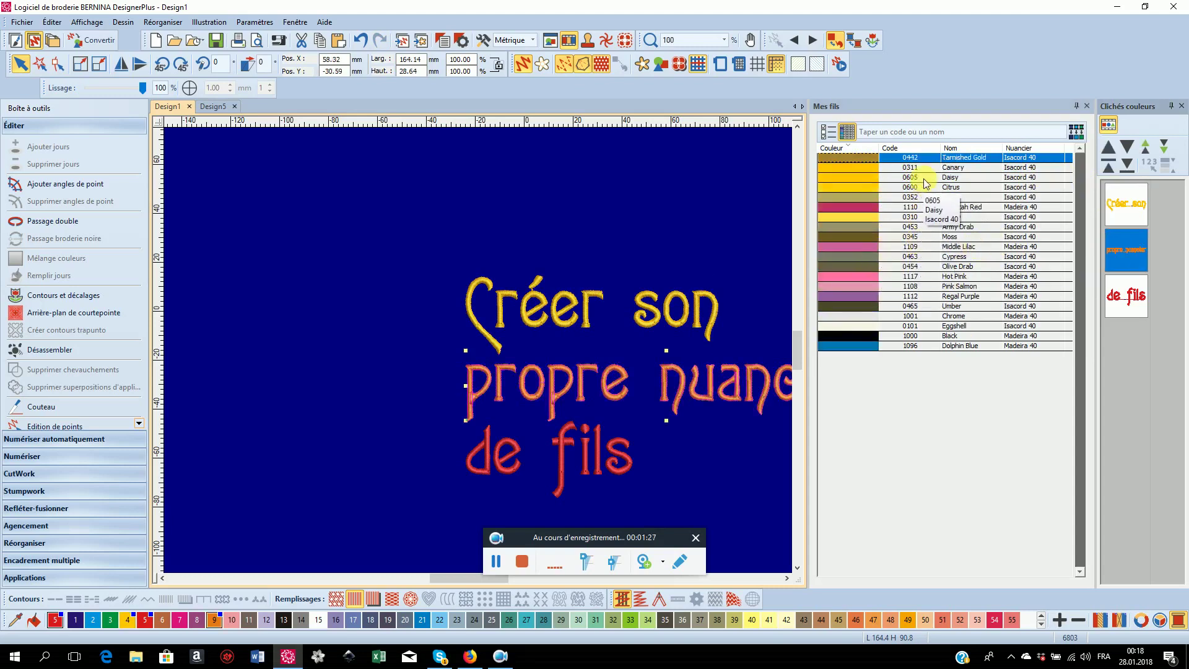
{"action": "left_click", "coordinate": [863, 216]}
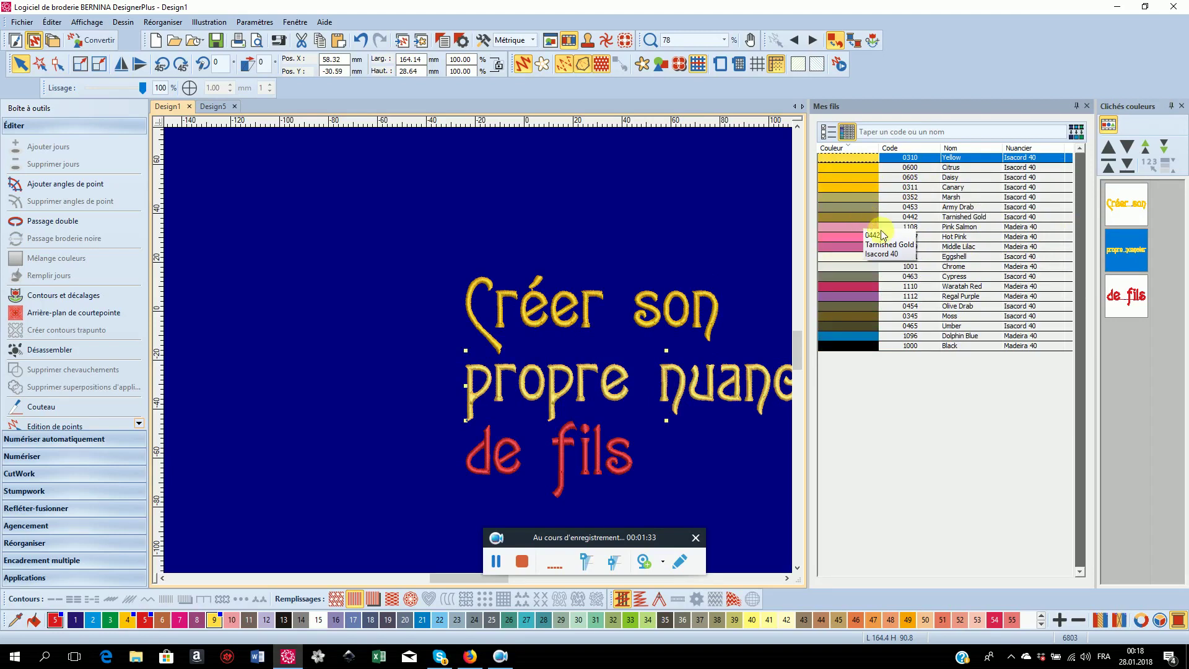
Try Isacord 40 thread 0465 Umber on the "de fils" lettering, and settle on Madeira 40 thread 1117 Hot Pink
{"action": "left_click", "coordinate": [1126, 298]}
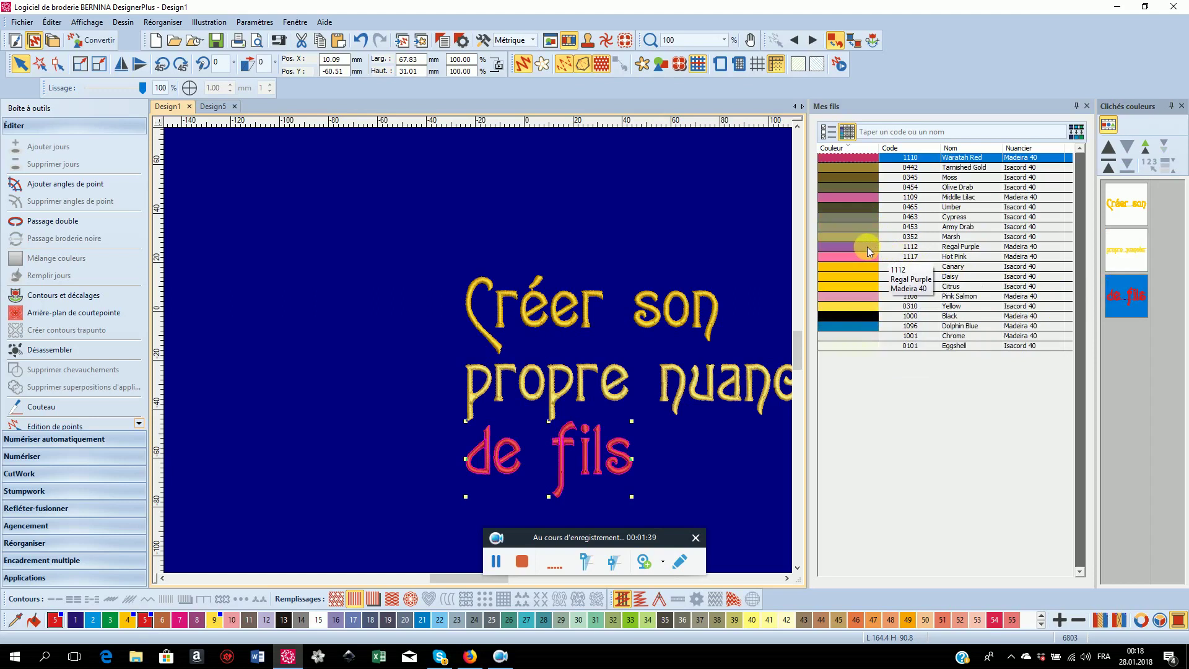
{"action": "left_click", "coordinate": [859, 205]}
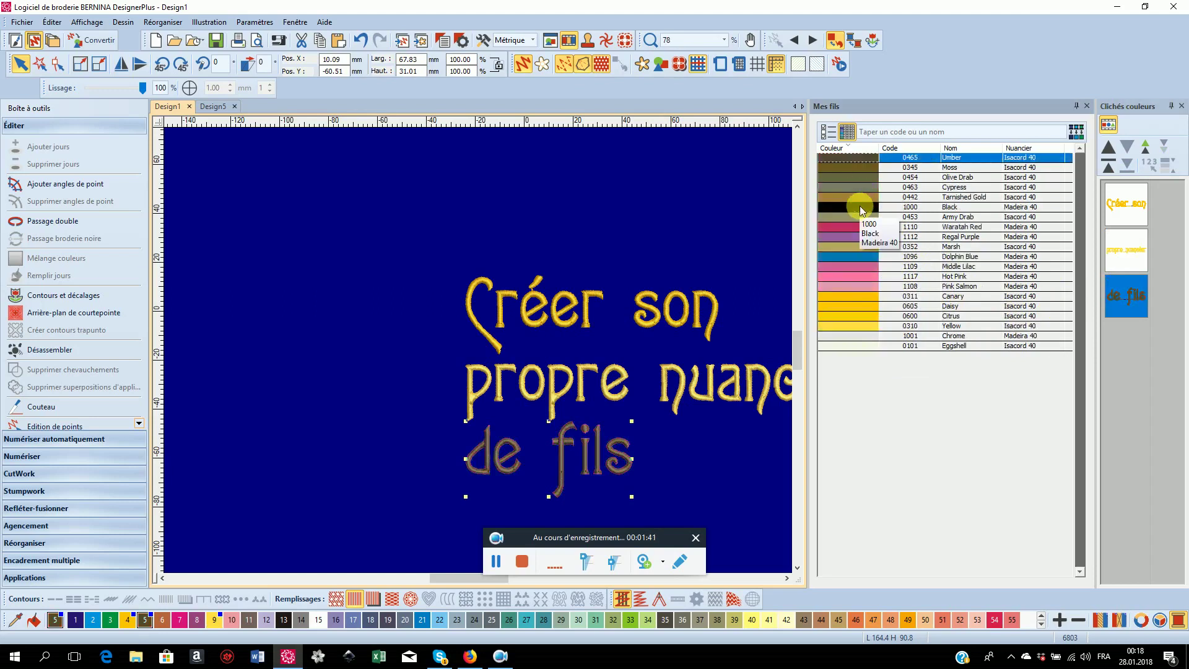
{"action": "left_click", "coordinate": [852, 277]}
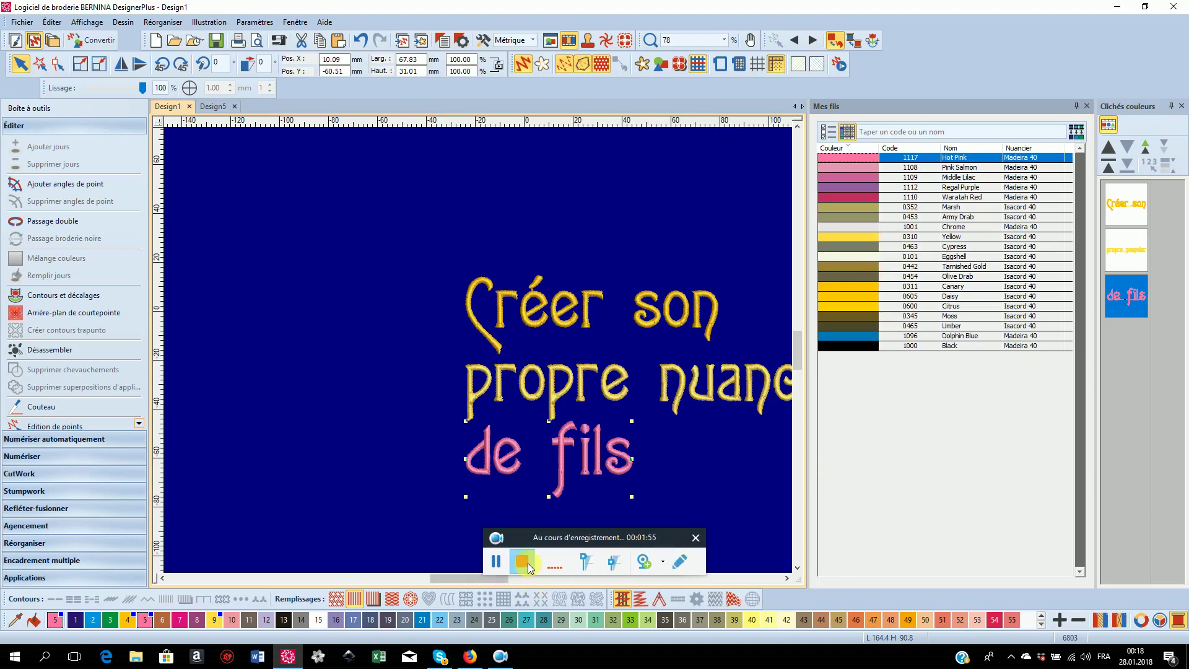
{"action": "left_click", "coordinate": [522, 561]}
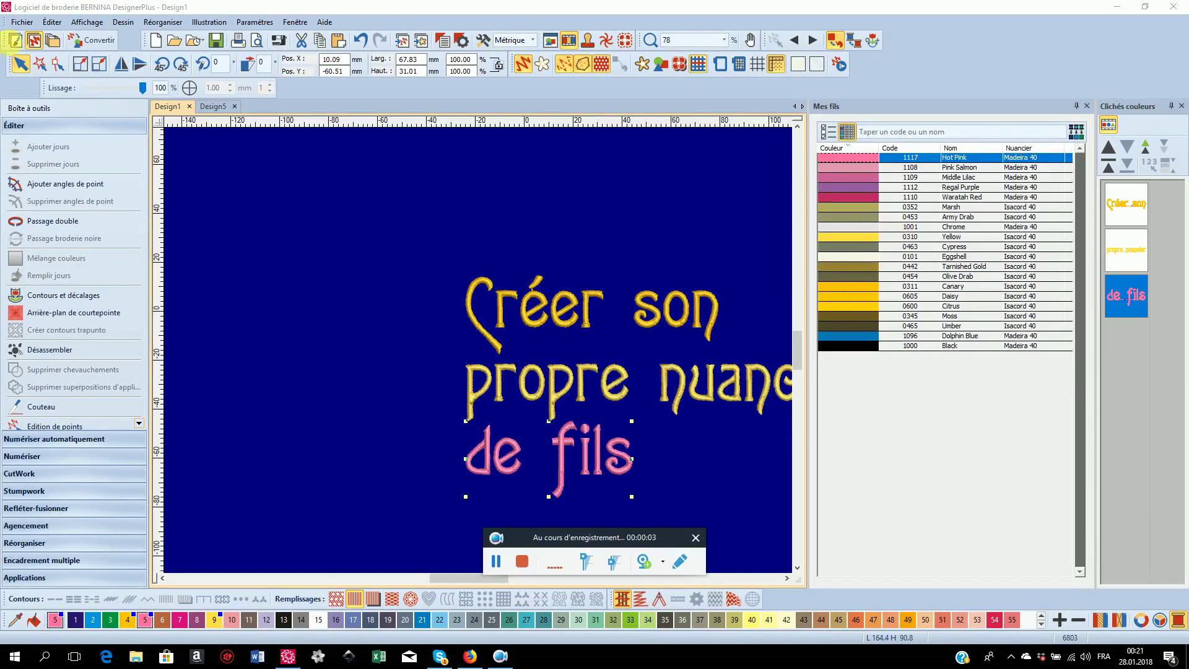
Save the design as a BERNINA V8.0 template named NORMAL-Madeira in the TEMPLATE folder
{"action": "left_click", "coordinate": [21, 22]}
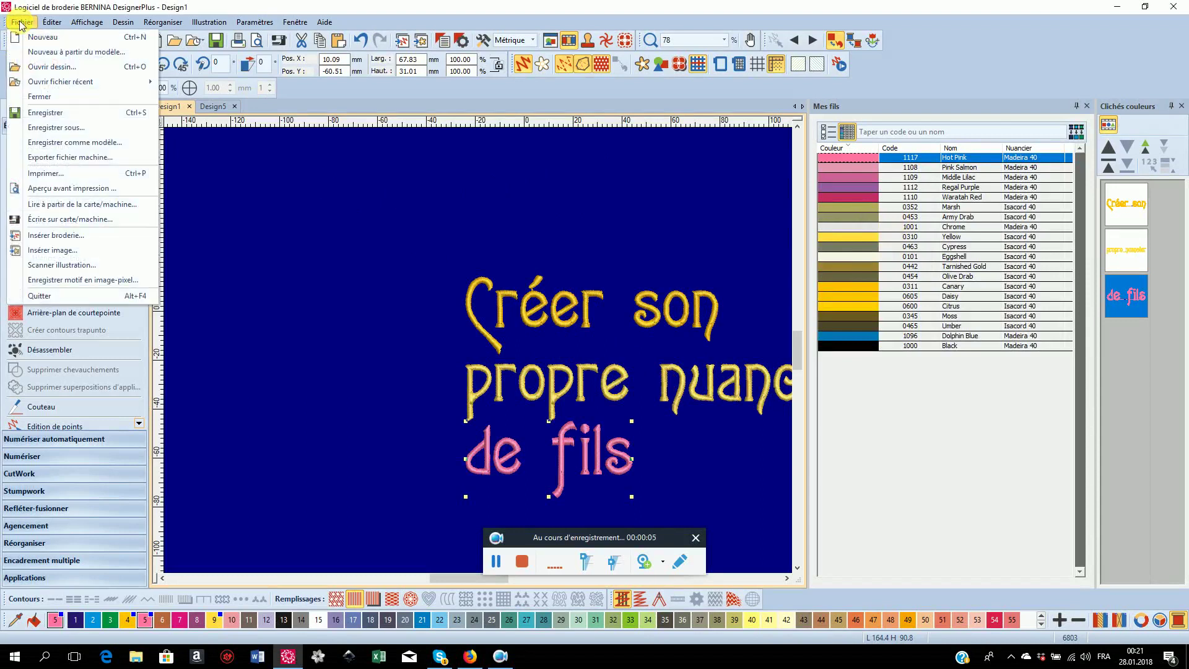
{"action": "left_click", "coordinate": [44, 144]}
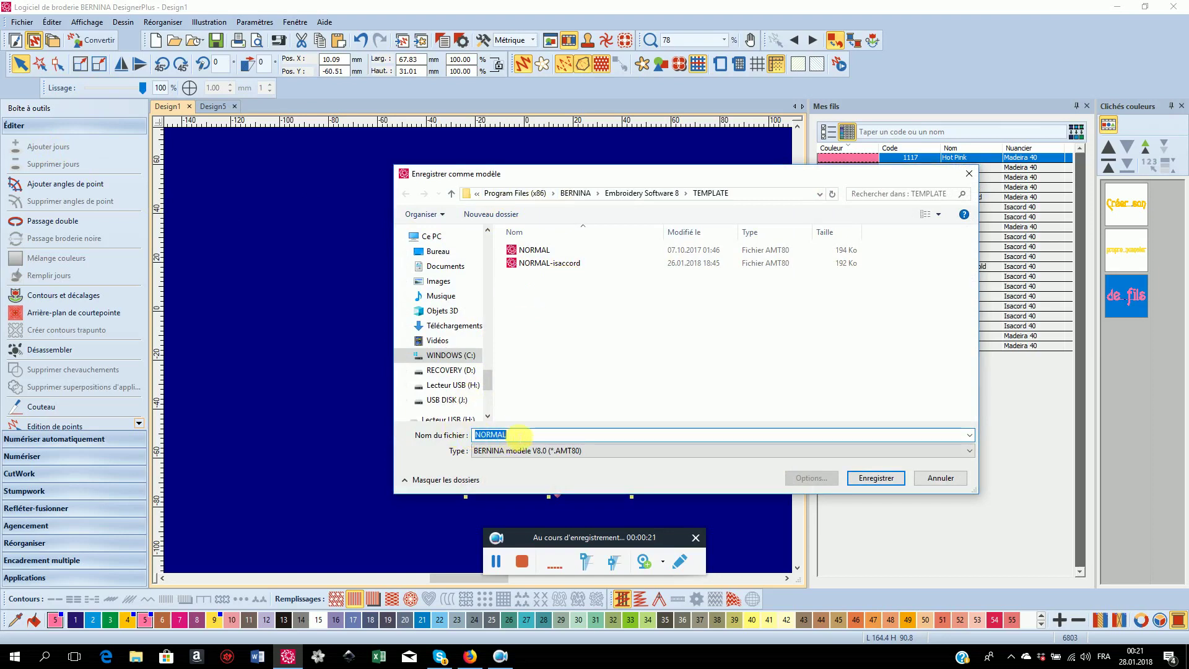
{"action": "left_click", "coordinate": [506, 434]}
{"action": "type", "text": "-Madeira"}
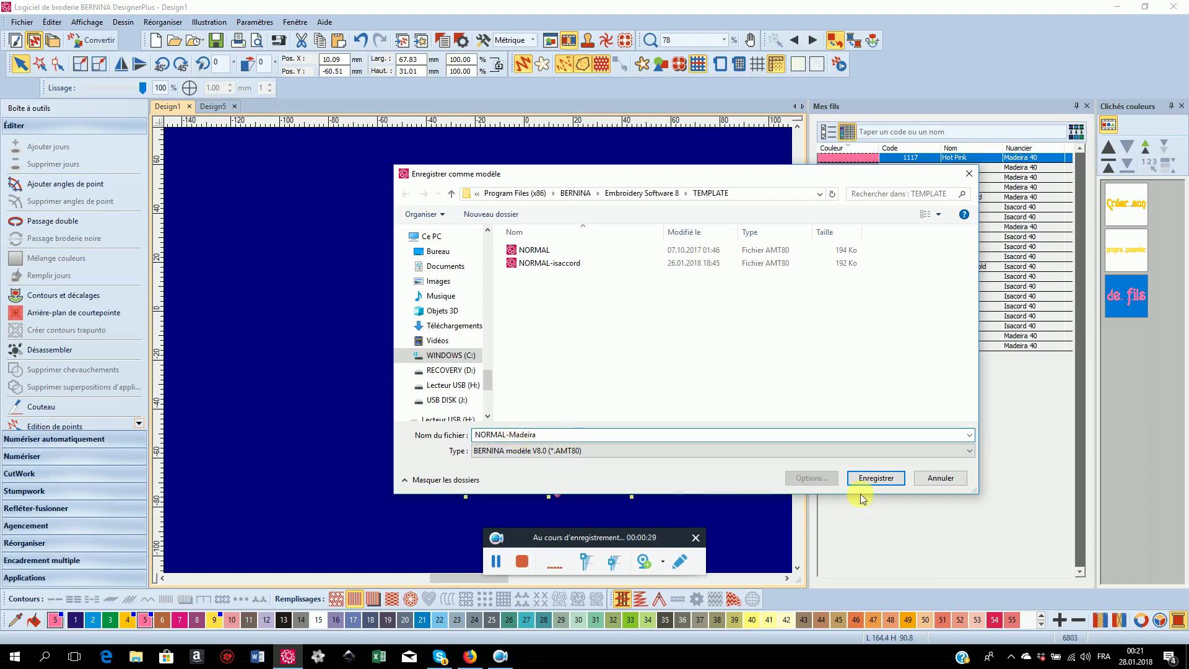
{"action": "left_click", "coordinate": [876, 478]}
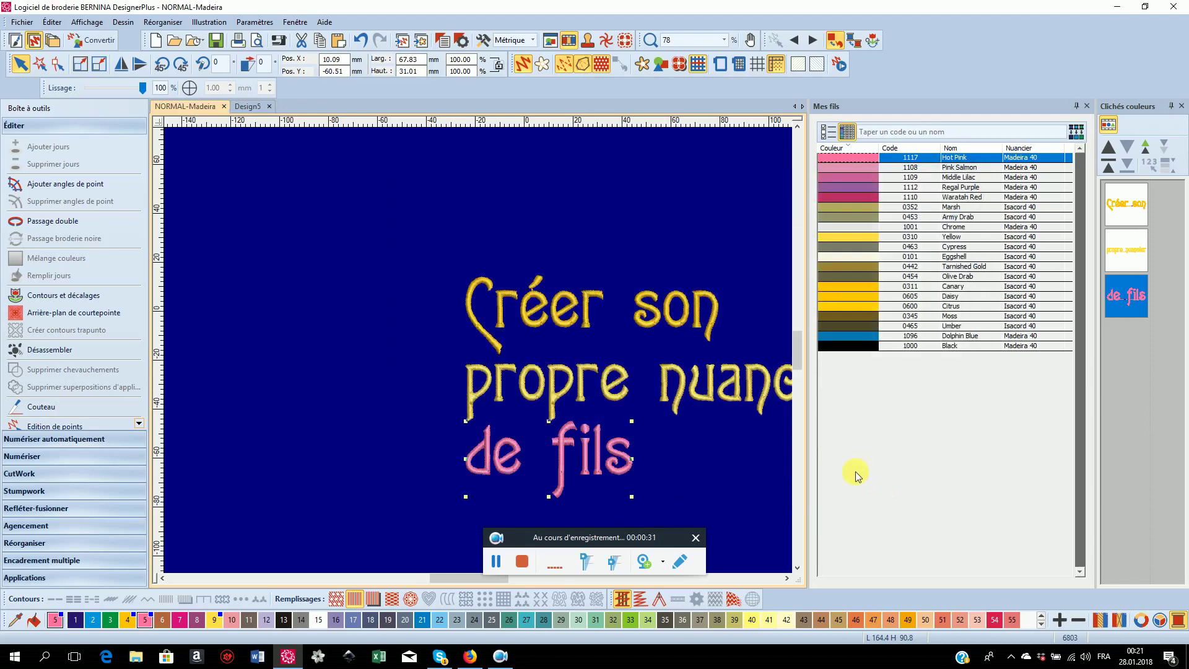
Save a copy of the design as NORMAL-Madeira in ART80 format, in the personal subfolder of Nouveau dossier on USB drive H:
{"action": "left_click", "coordinate": [34, 23]}
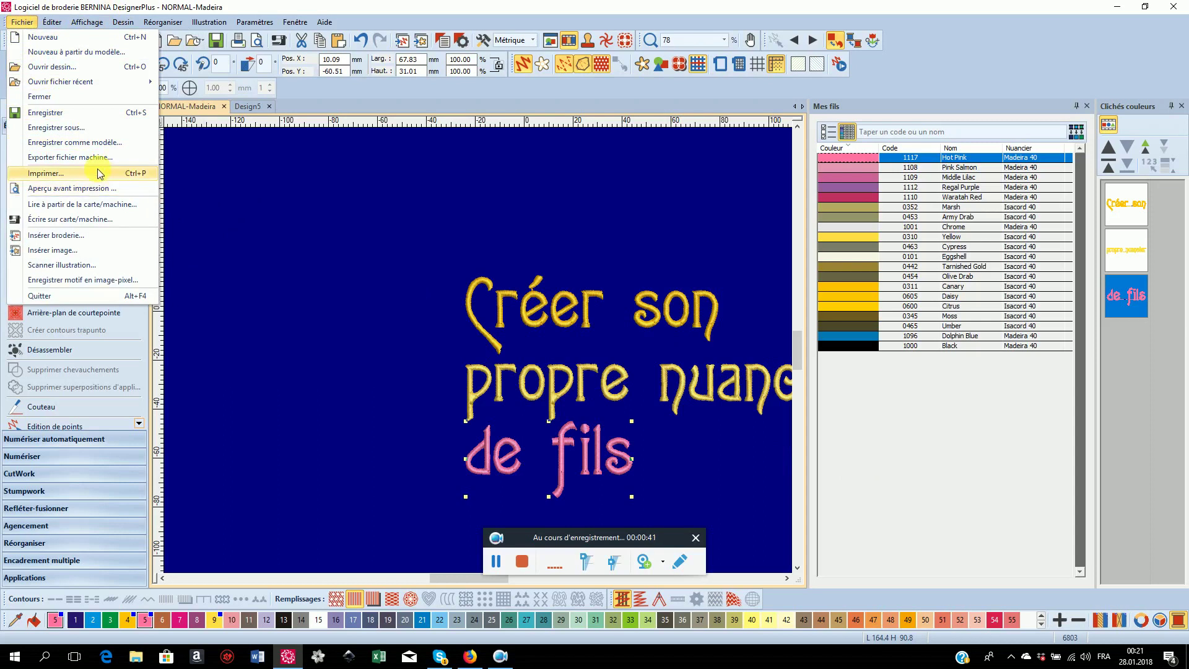
{"action": "left_click", "coordinate": [62, 128]}
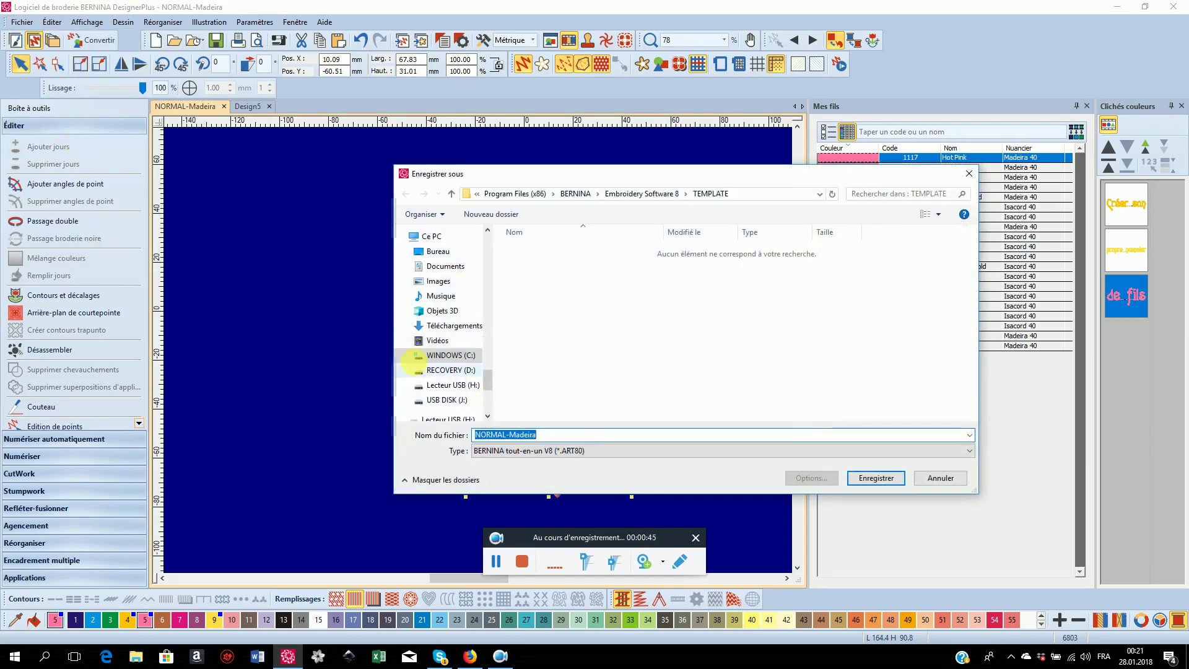
{"action": "left_click_drag", "start_coordinate": [486, 381], "coordinate": [486, 390]}
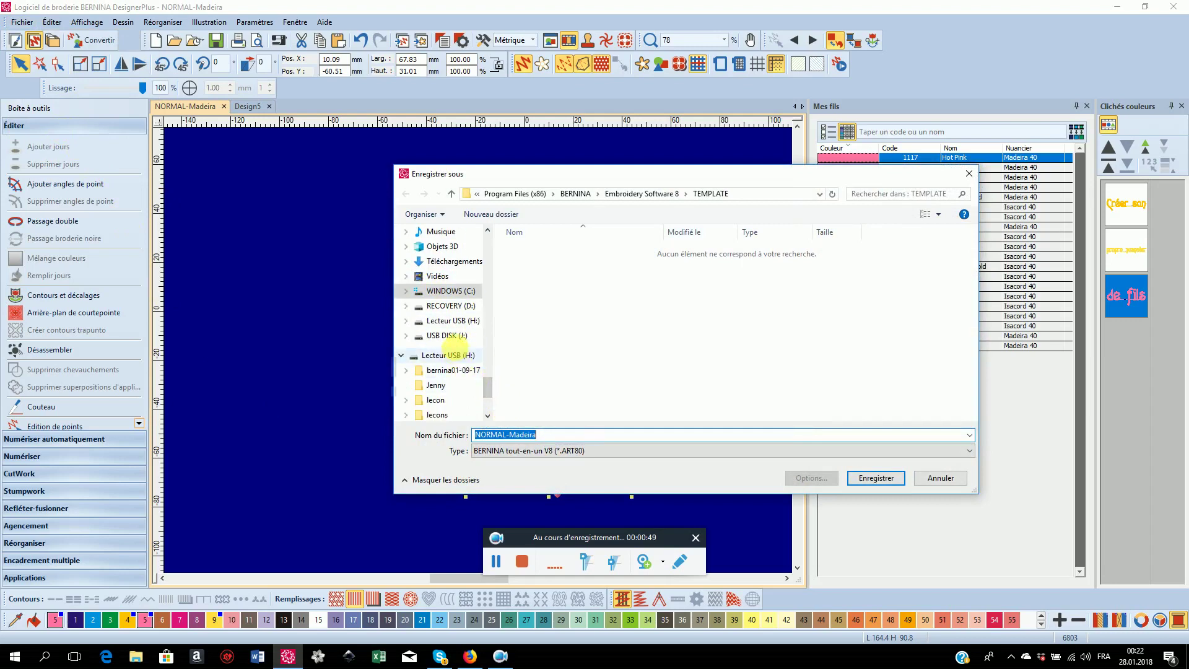
{"action": "left_click", "coordinate": [454, 336]}
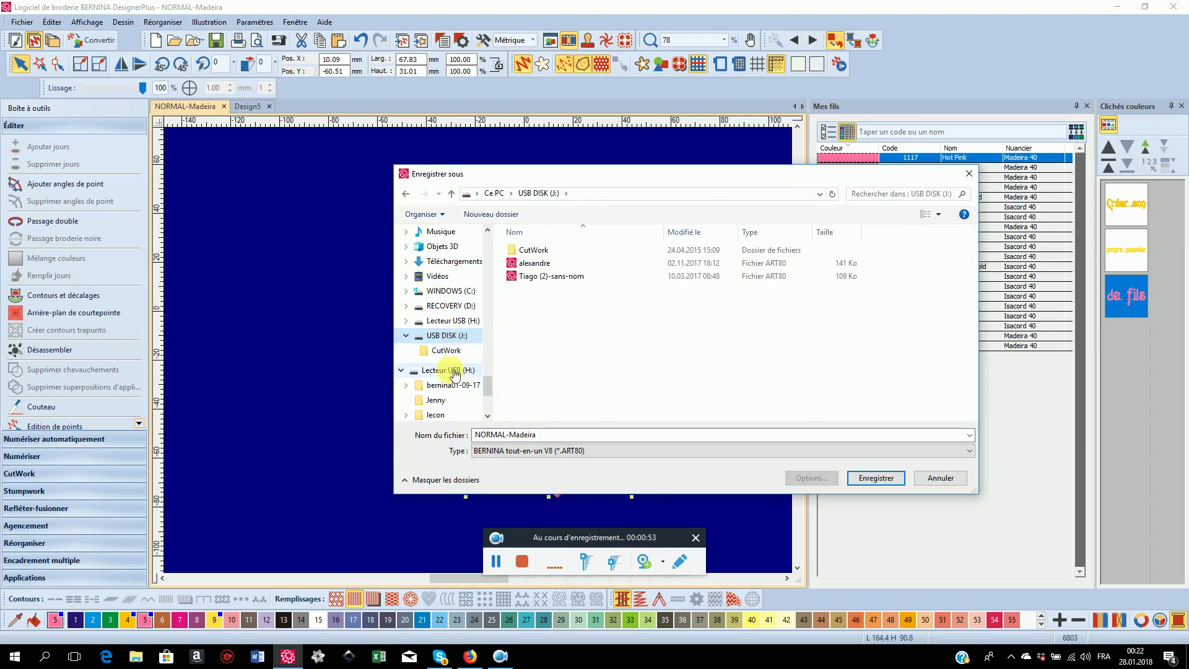
{"action": "left_click", "coordinate": [454, 371]}
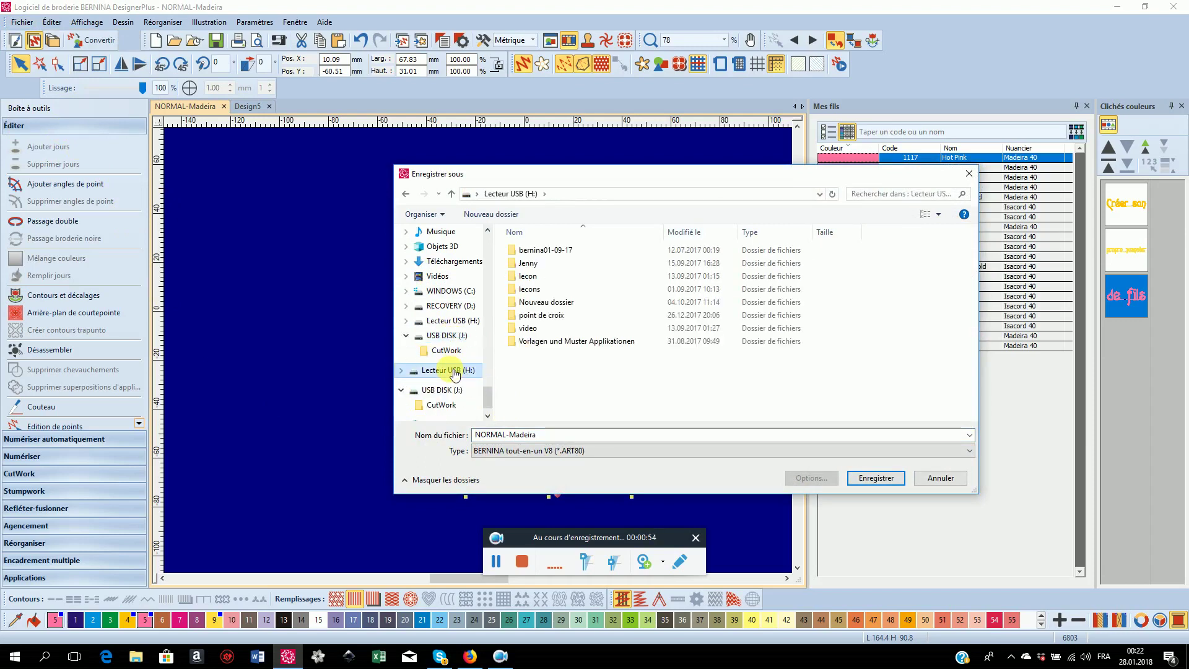
{"action": "double_click", "coordinate": [545, 302]}
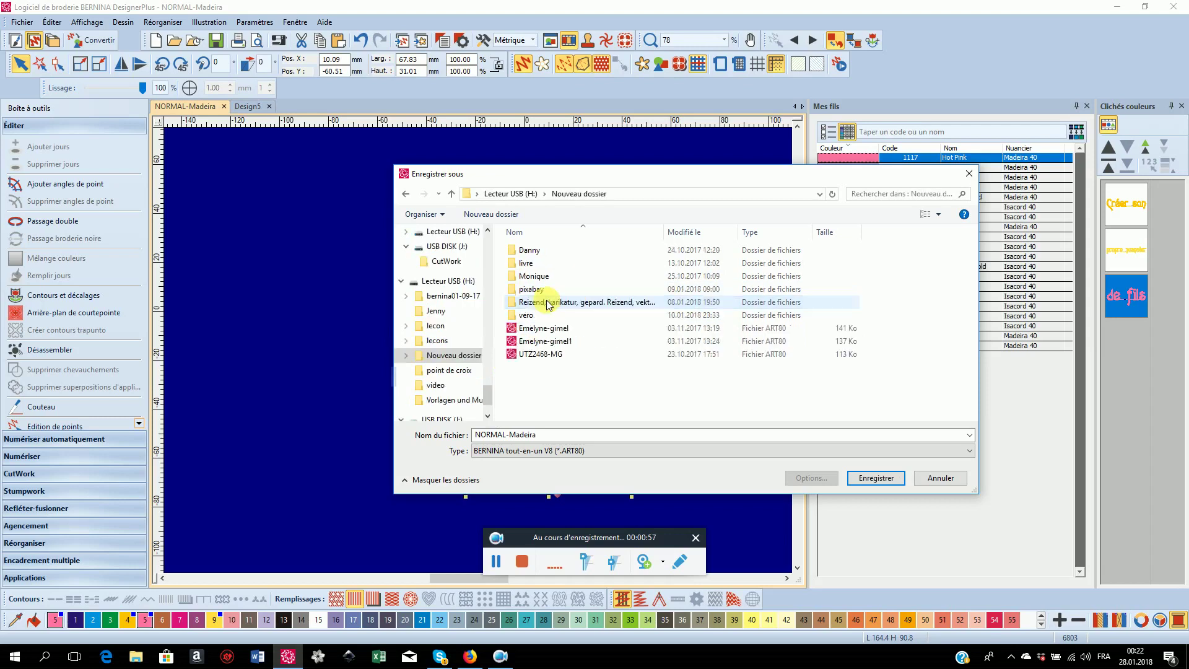
{"action": "double_click", "coordinate": [531, 277]}
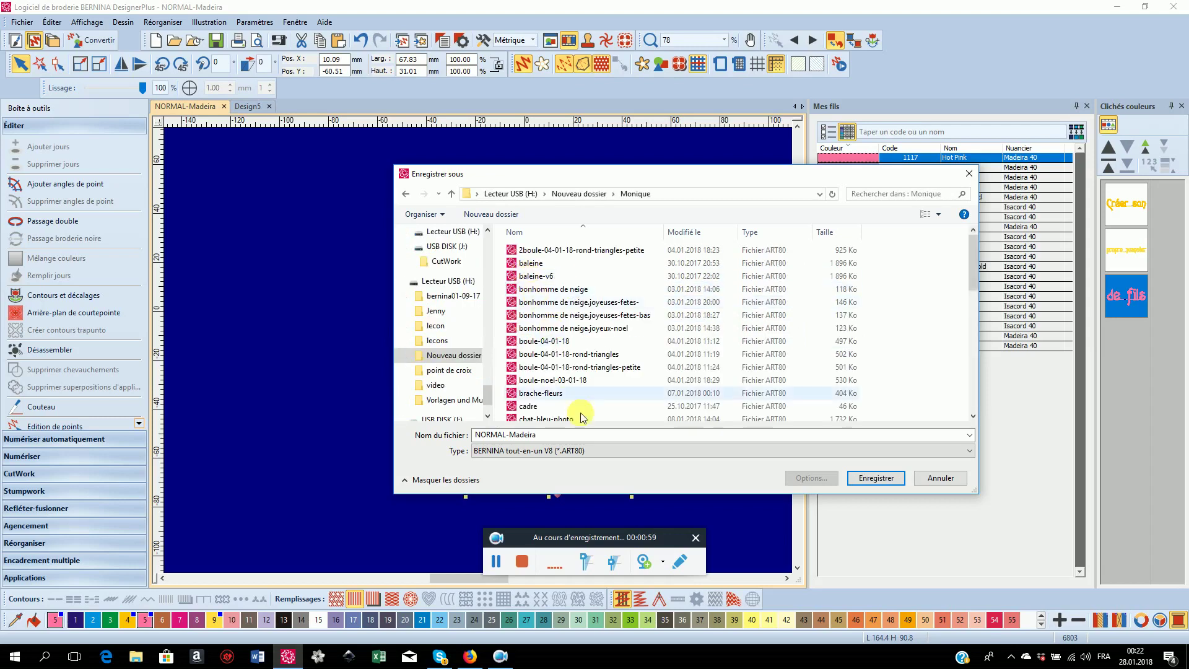
{"action": "left_click", "coordinate": [885, 479]}
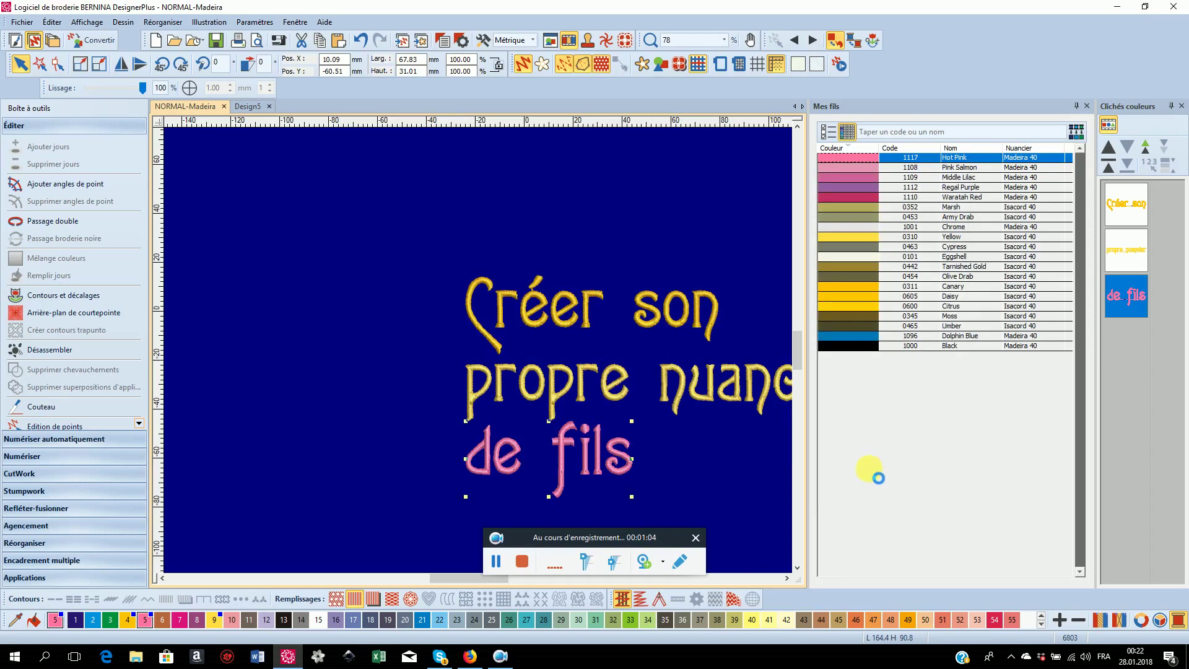
{"action": "left_click", "coordinate": [522, 561]}
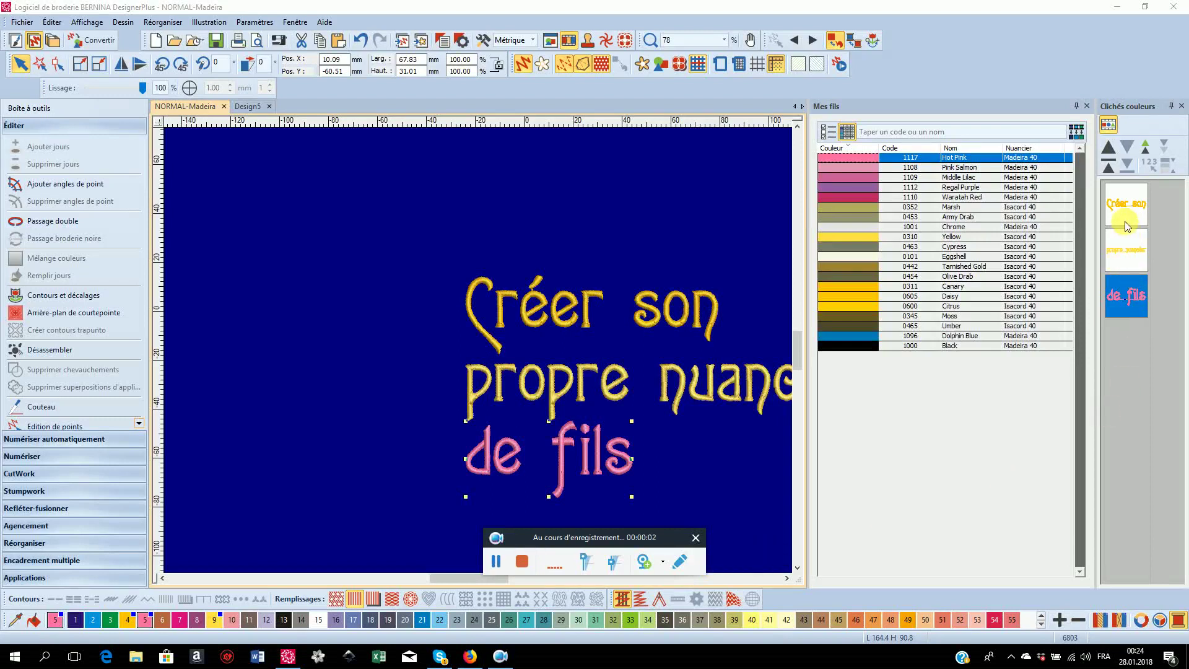
Delete all three lettering lines from the NORMAL-Madeira design and save the empty design
{"action": "left_click", "coordinate": [1121, 218]}
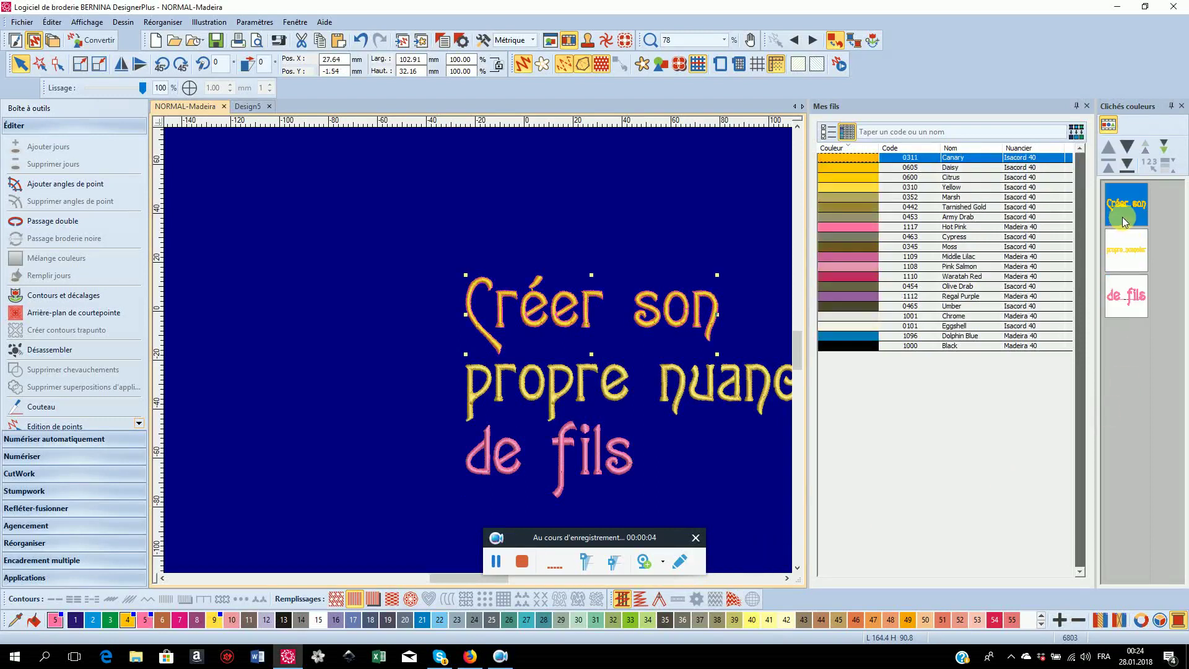
{"action": "key", "text": "Delete"}
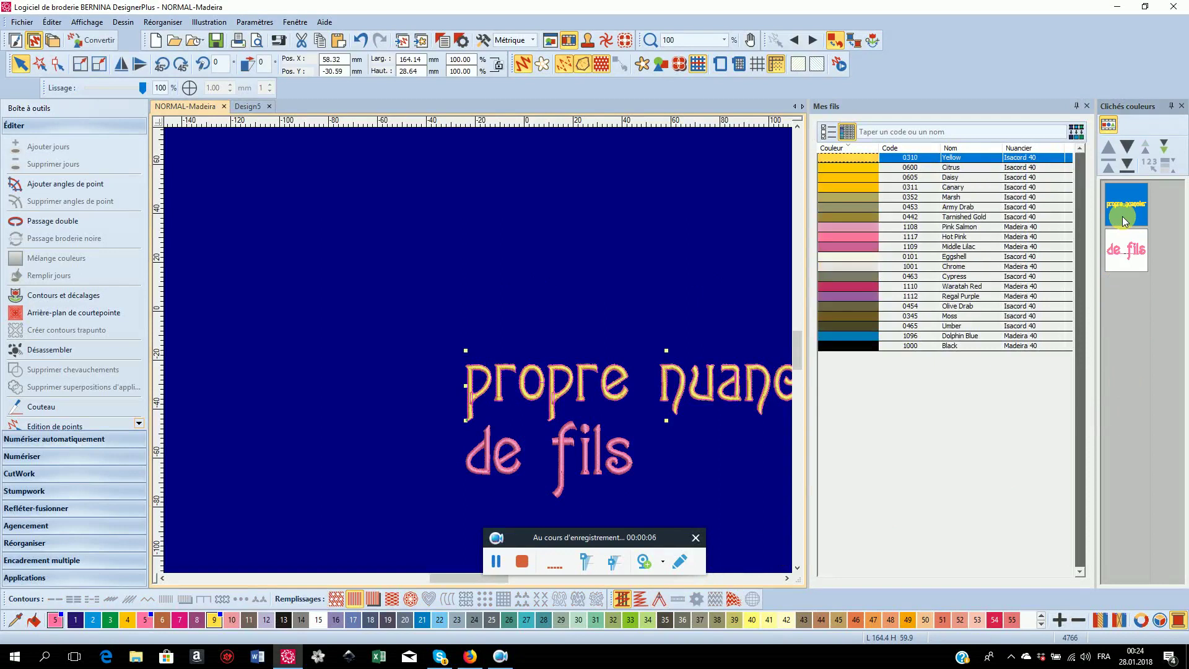
{"action": "key", "text": "Delete"}
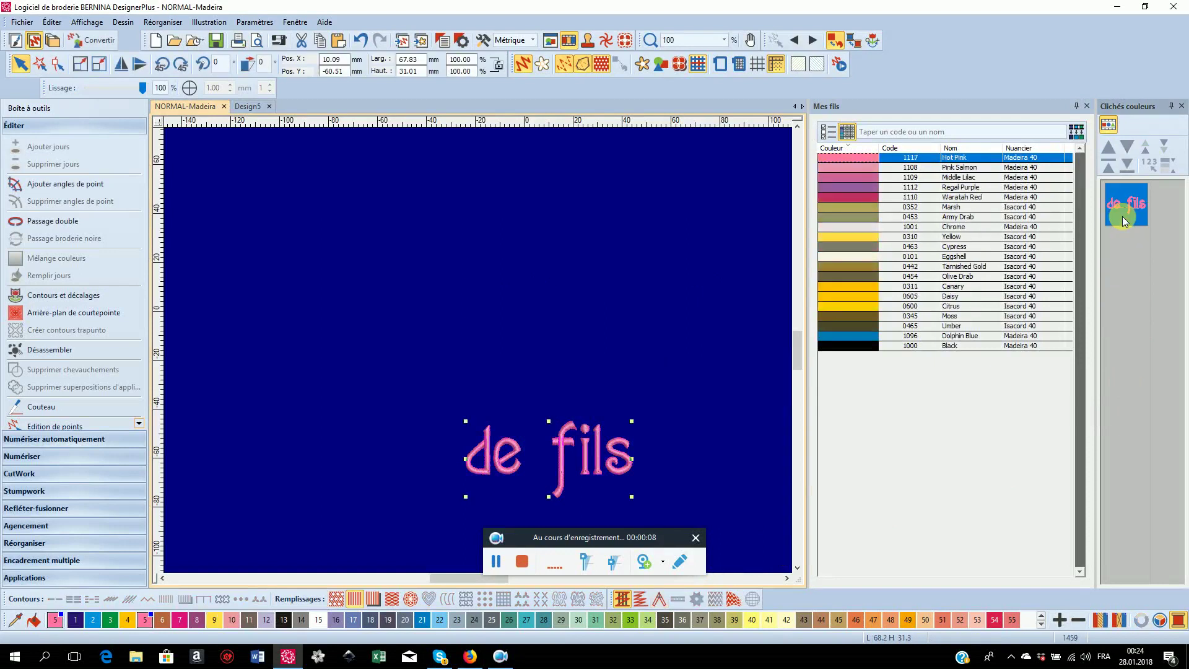
{"action": "key", "text": "Delete"}
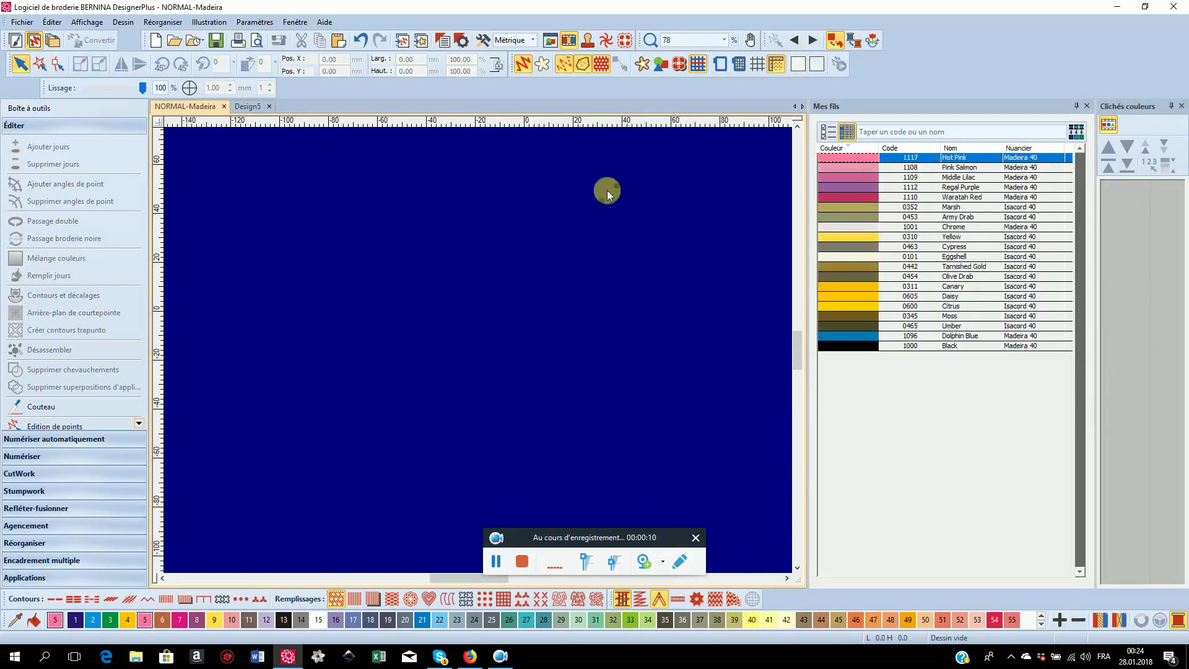
{"action": "left_click", "coordinate": [216, 42]}
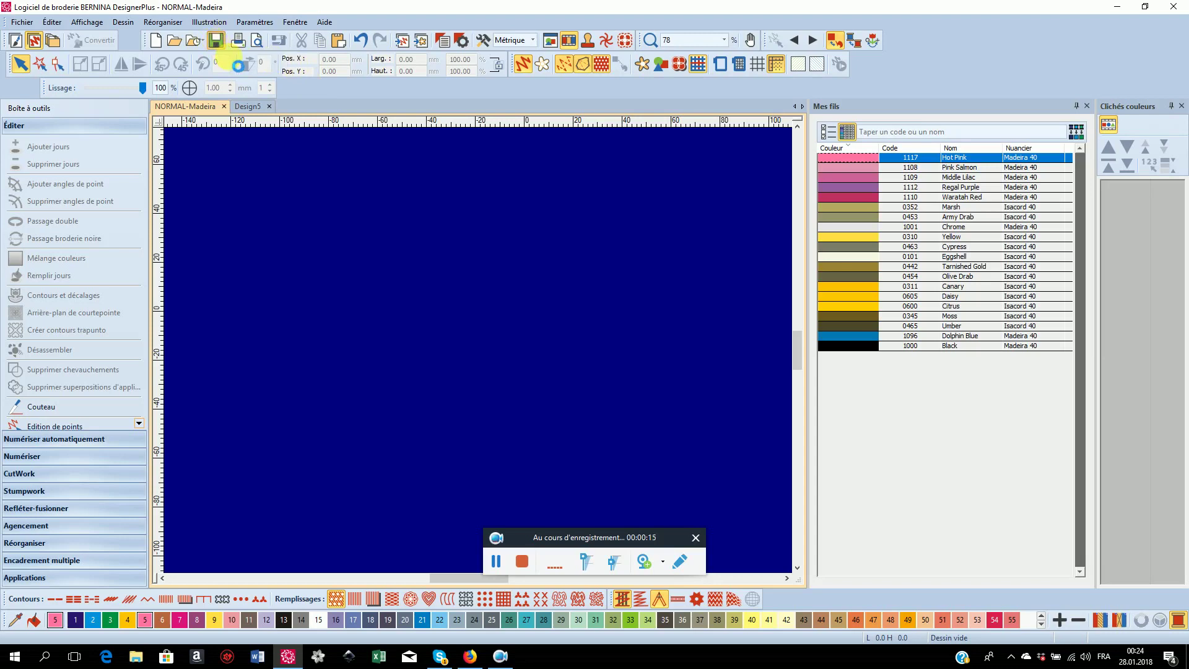
{"action": "left_click", "coordinate": [522, 562]}
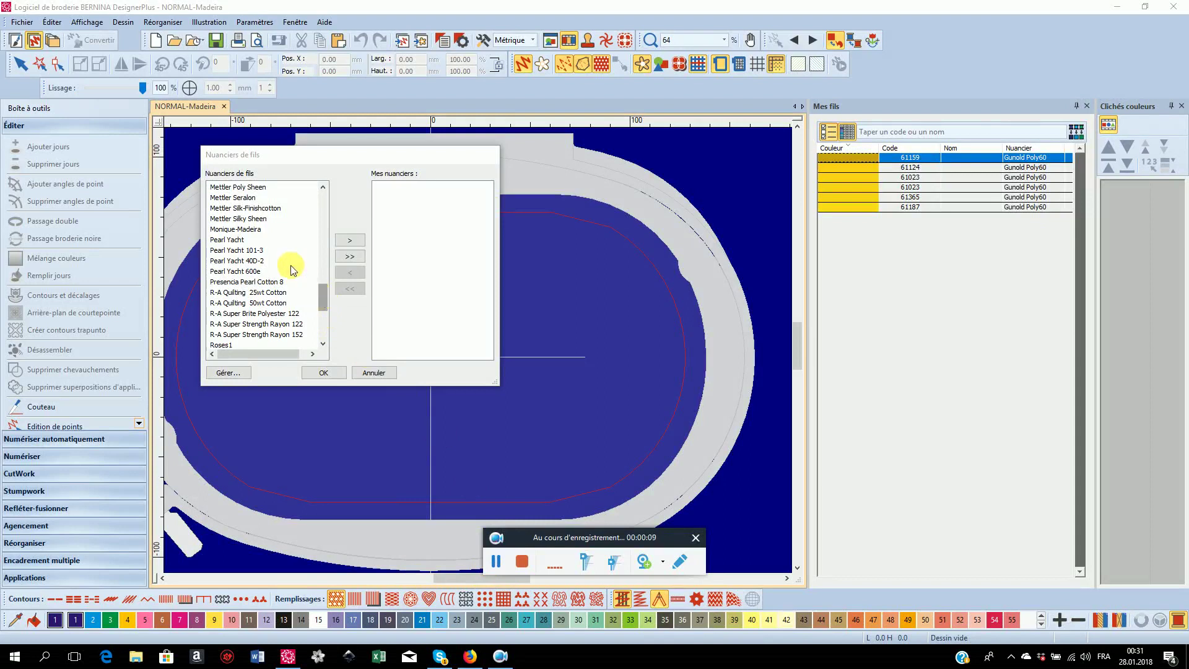
Add the personal Madeira chart and the blabla chart to Mes nuanciers and apply the selection
{"action": "left_click", "coordinate": [254, 230]}
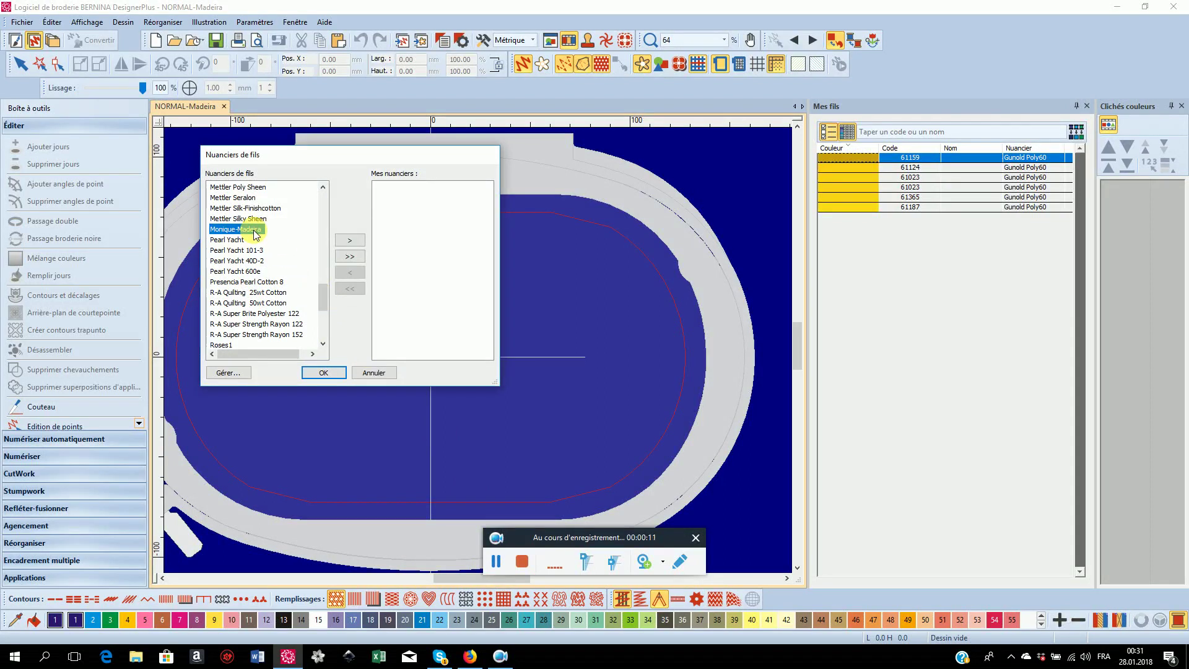
{"action": "double_click", "coordinate": [254, 230]}
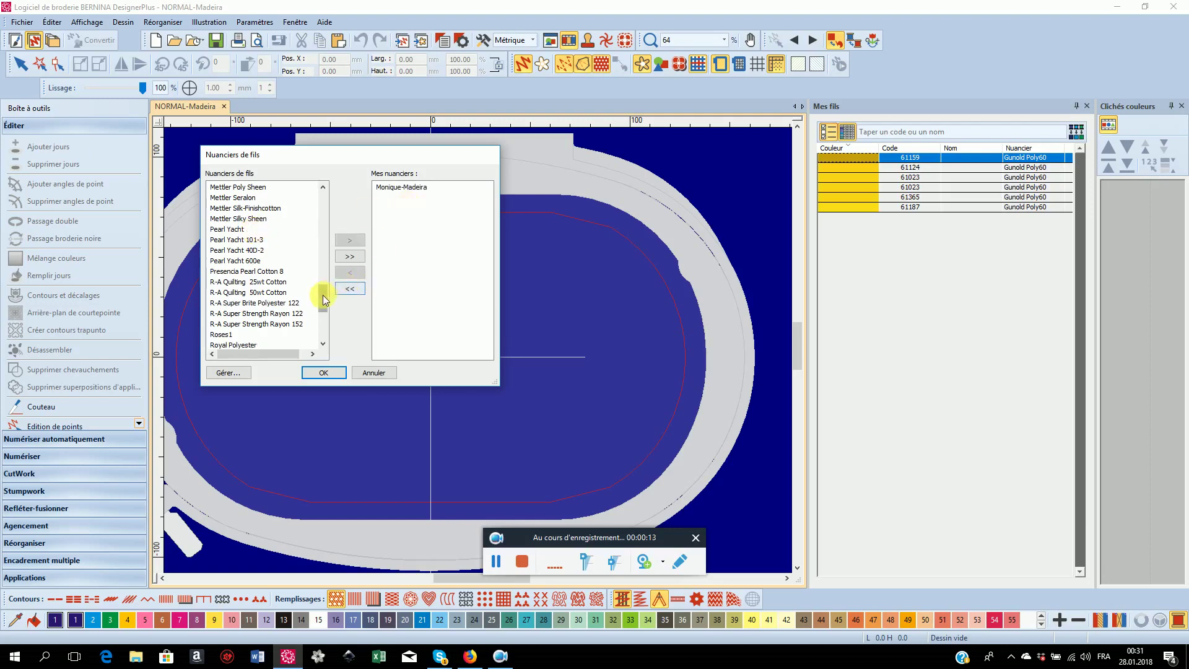
{"action": "left_click_drag", "start_coordinate": [323, 299], "coordinate": [370, 207]}
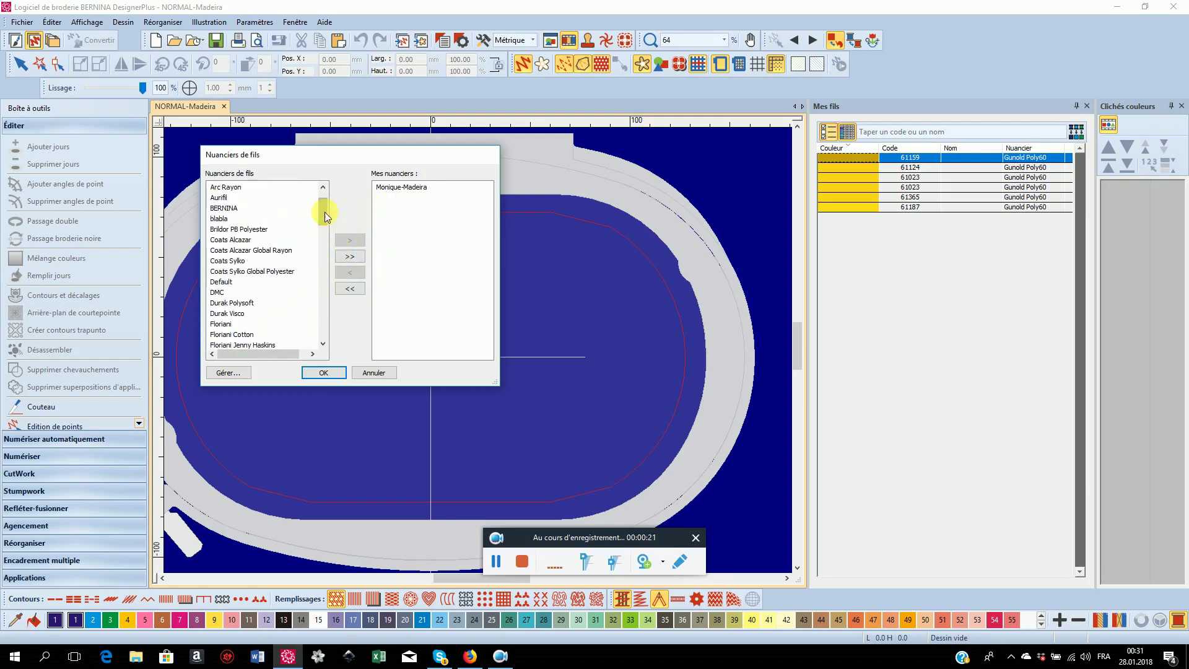
{"action": "double_click", "coordinate": [219, 219]}
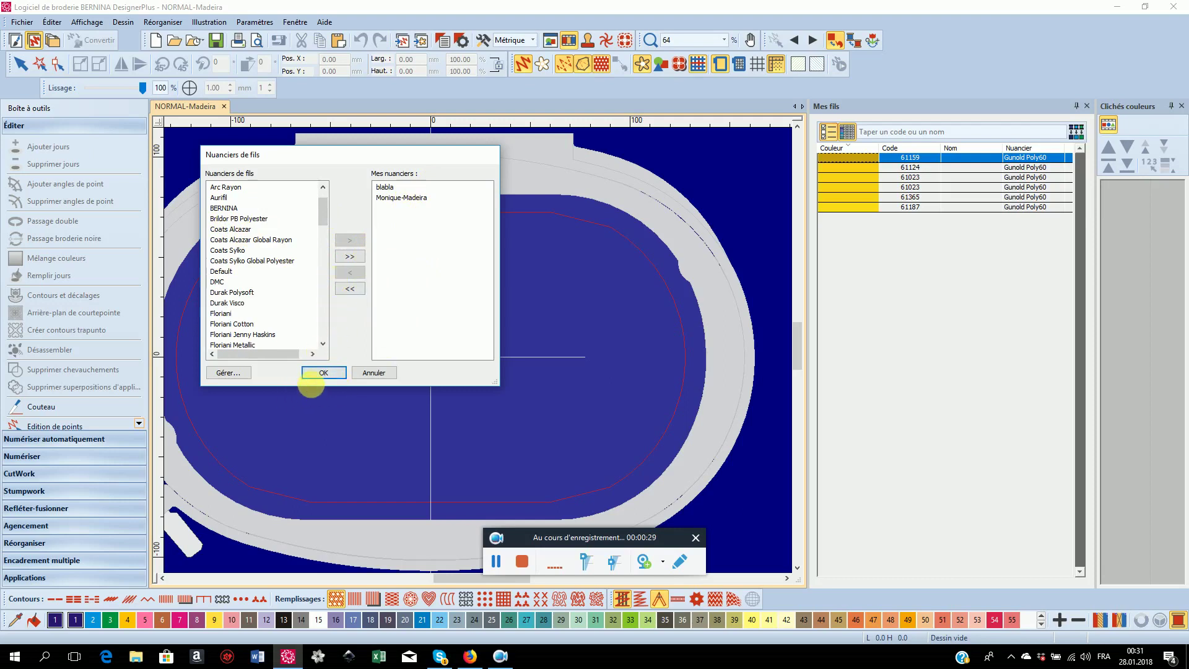
{"action": "left_click", "coordinate": [321, 374]}
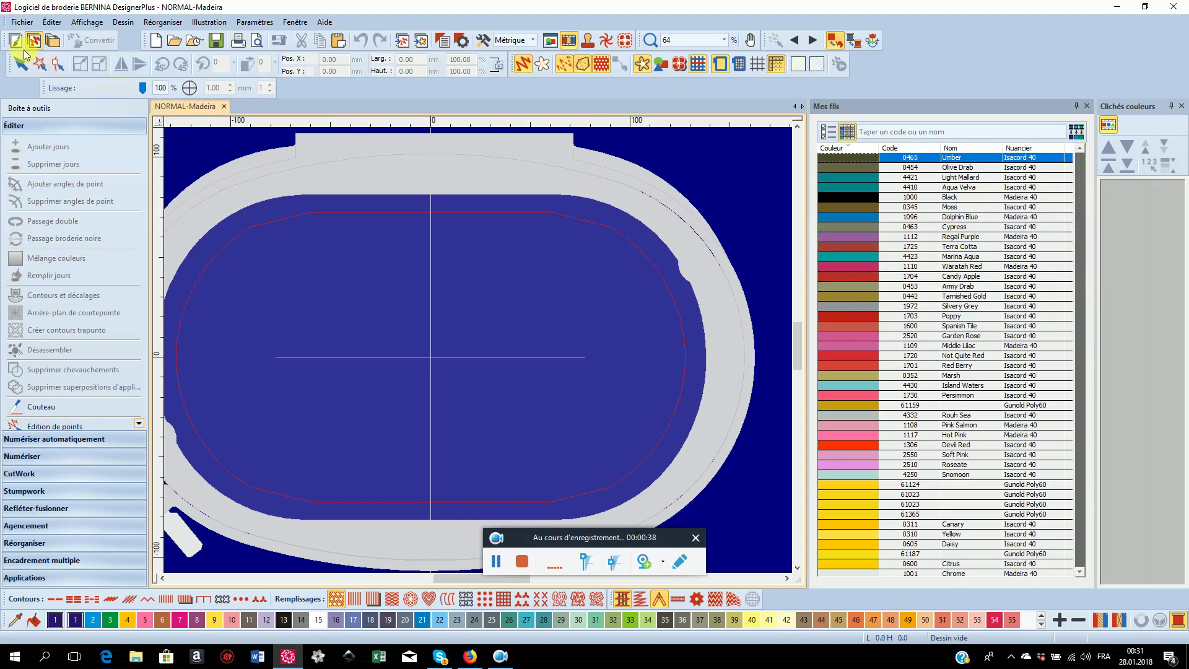
Save the empty design in the same folder under the new name NORMAL-Madeira-blabla, in ART80 format
{"action": "left_click", "coordinate": [23, 24]}
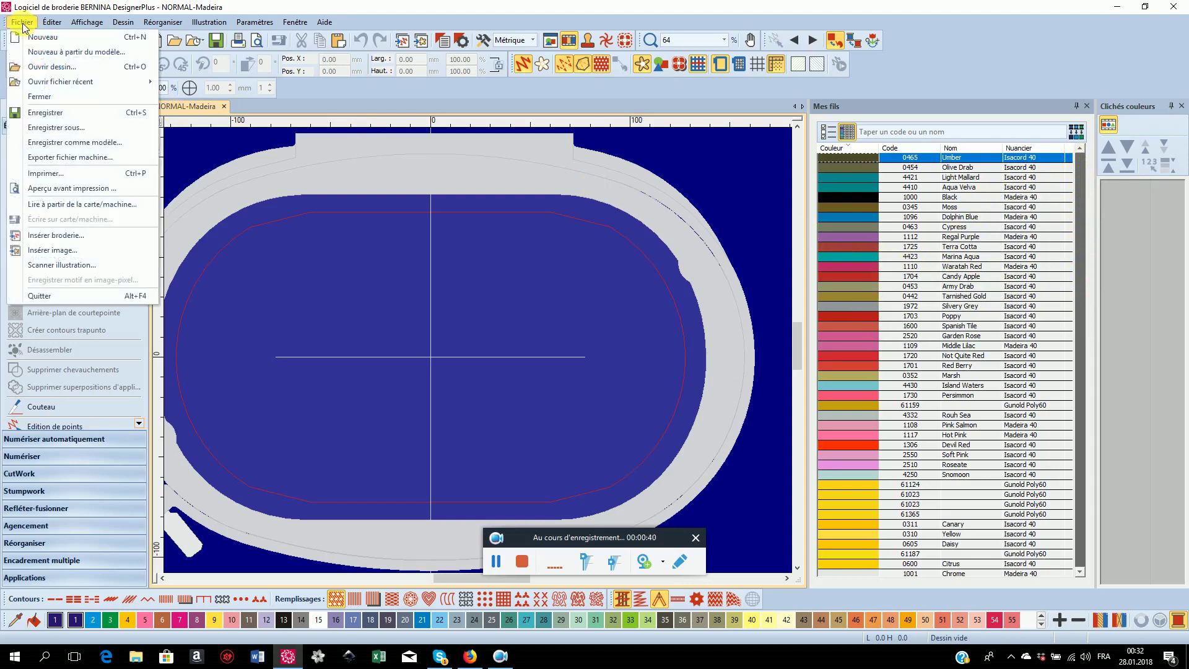
{"action": "mouse_move", "coordinate": [91, 80]}
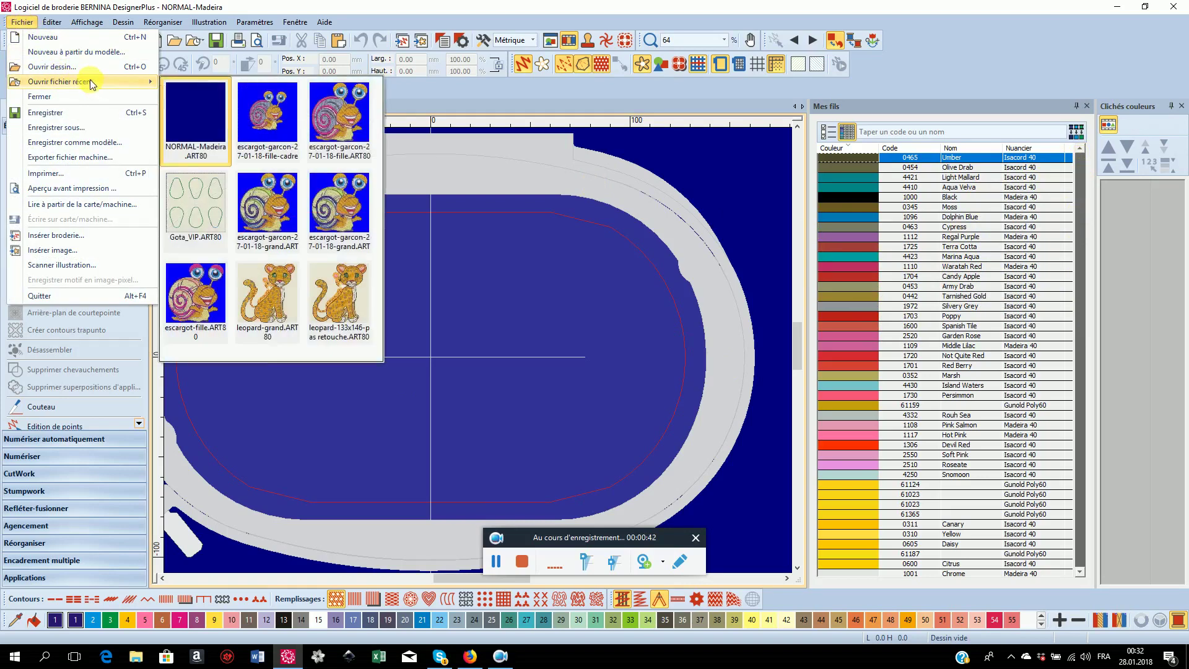
{"action": "left_click", "coordinate": [61, 127]}
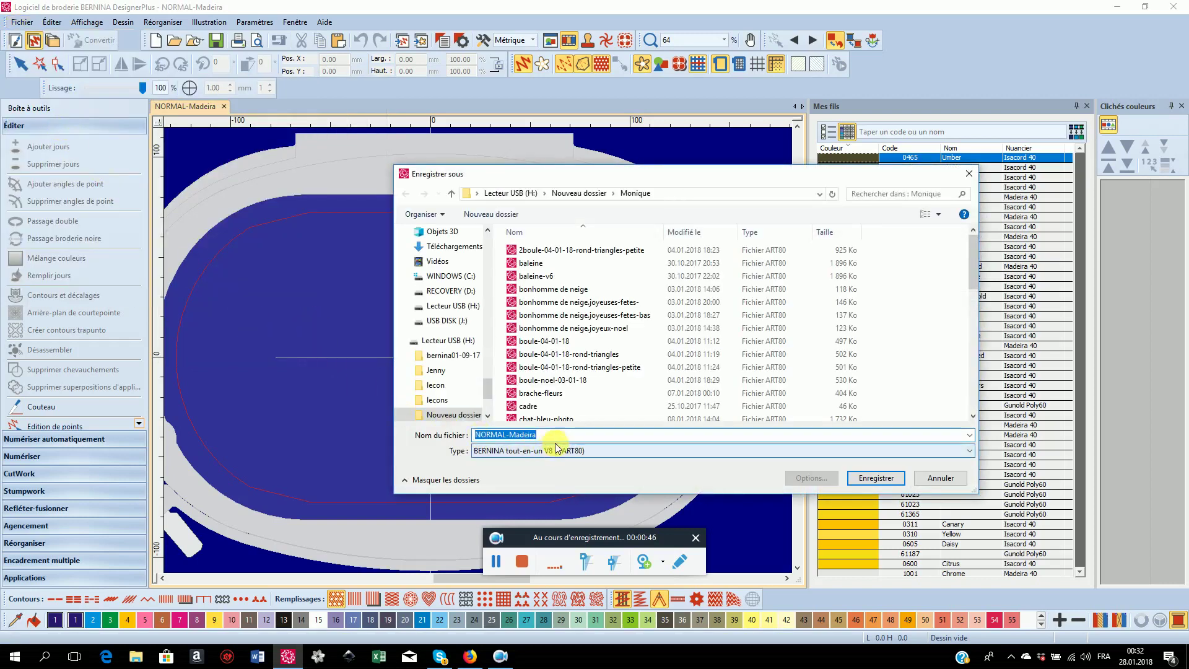
{"action": "left_click", "coordinate": [560, 439]}
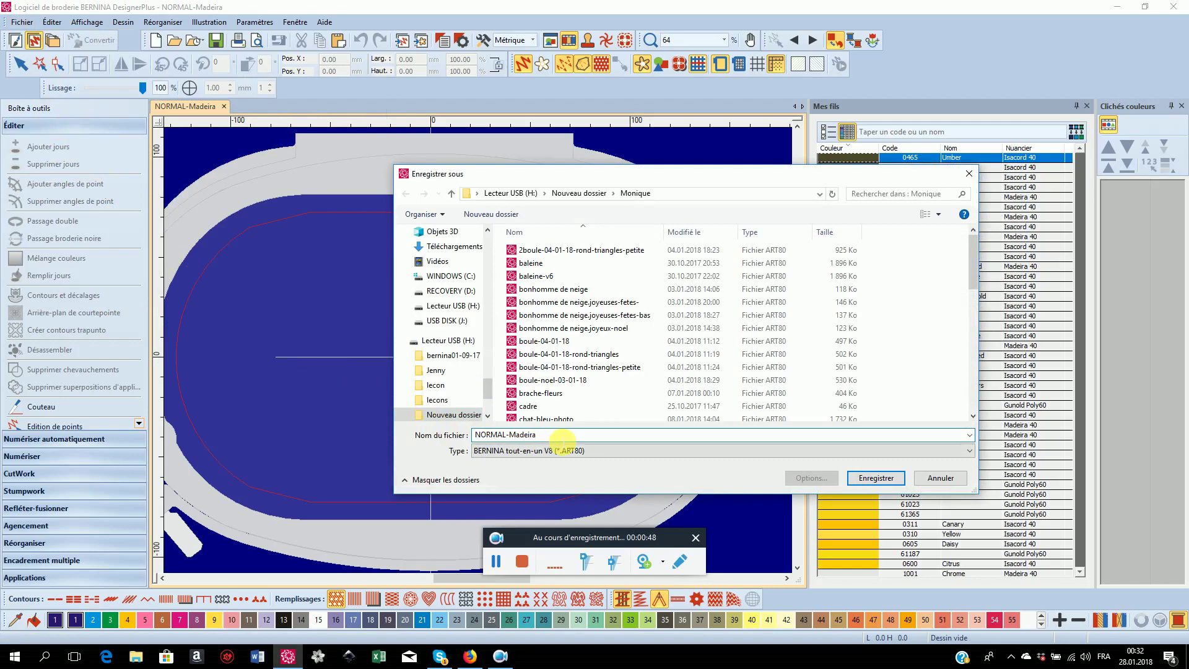
{"action": "type", "text": "-blabla"}
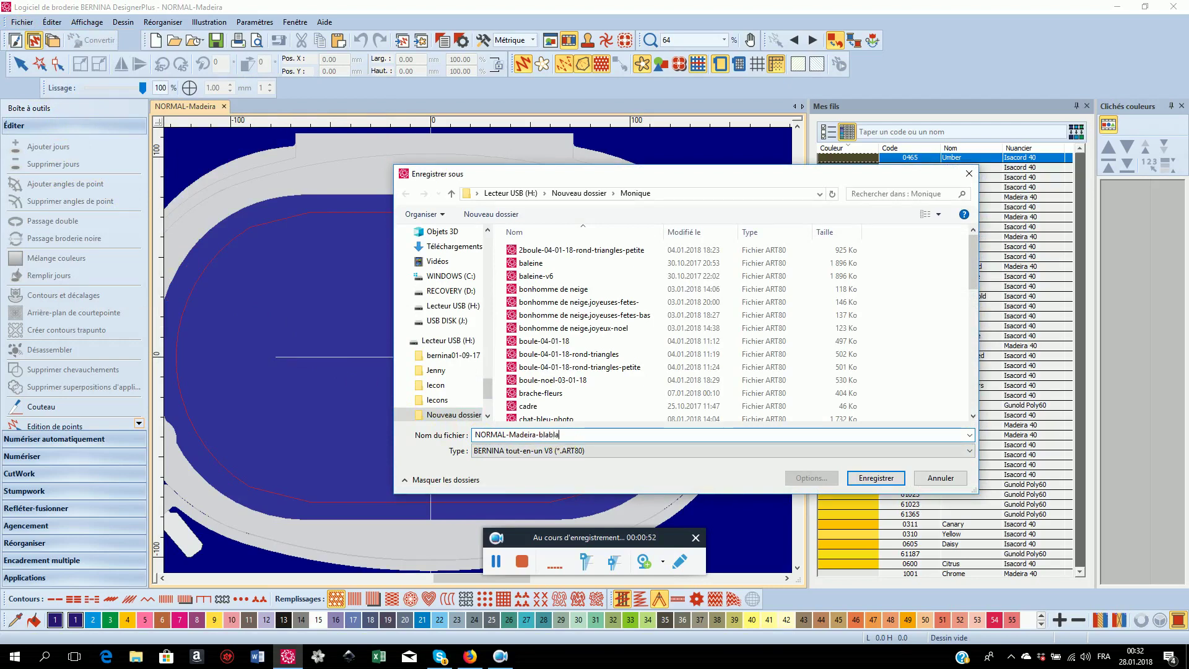
{"action": "left_click", "coordinate": [892, 478]}
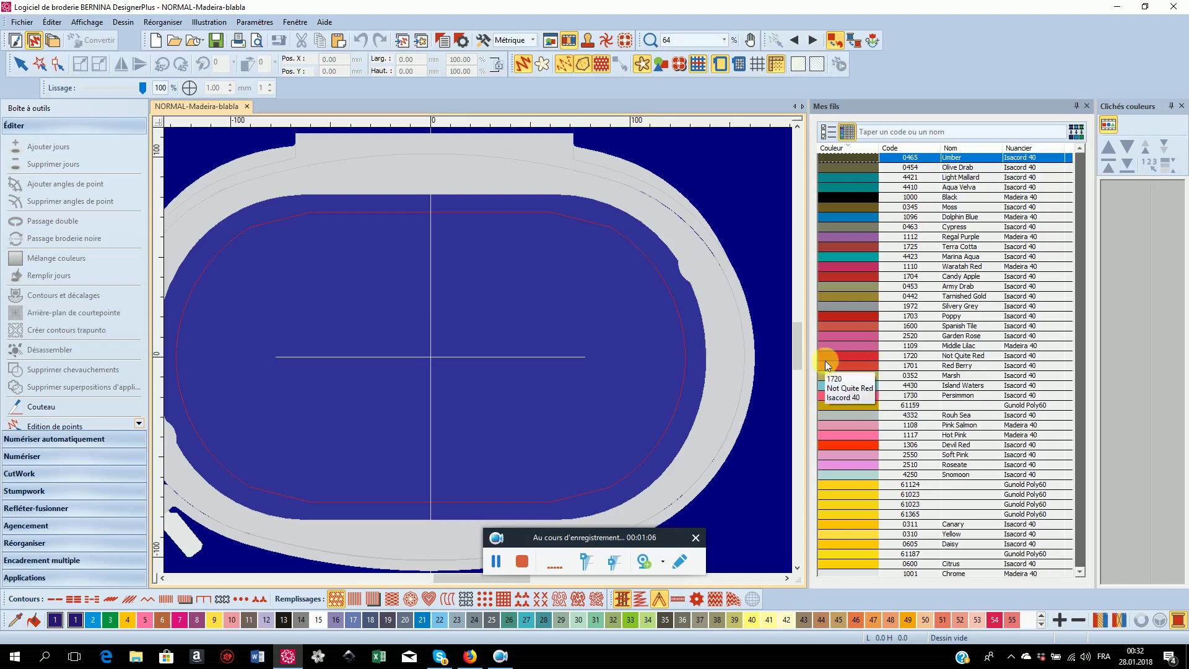
Open the management of the thread charts and display the threads of the Brildor PB Polyester chart
{"action": "left_click", "coordinate": [829, 140]}
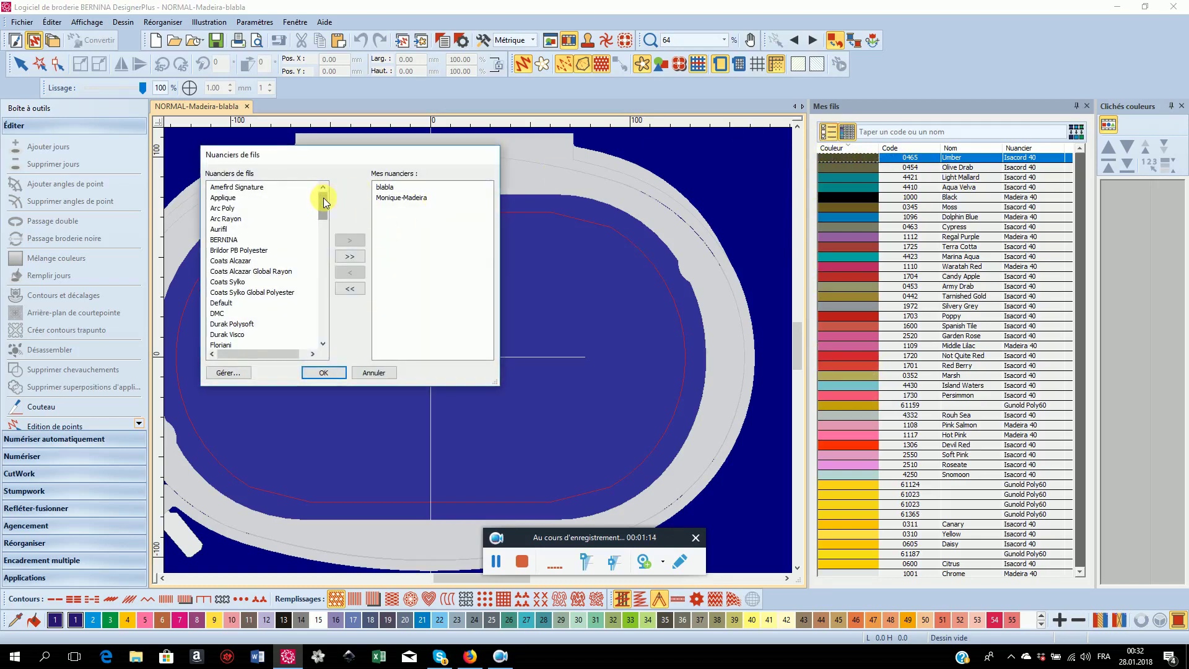
{"action": "mouse_move", "coordinate": [323, 199]}
{"action": "left_mouse_down"}
{"action": "mouse_move", "coordinate": [323, 237]}
{"action": "mouse_move", "coordinate": [313, 195]}
{"action": "mouse_move", "coordinate": [300, 236]}
{"action": "mouse_move", "coordinate": [316, 263]}
{"action": "left_mouse_up"}
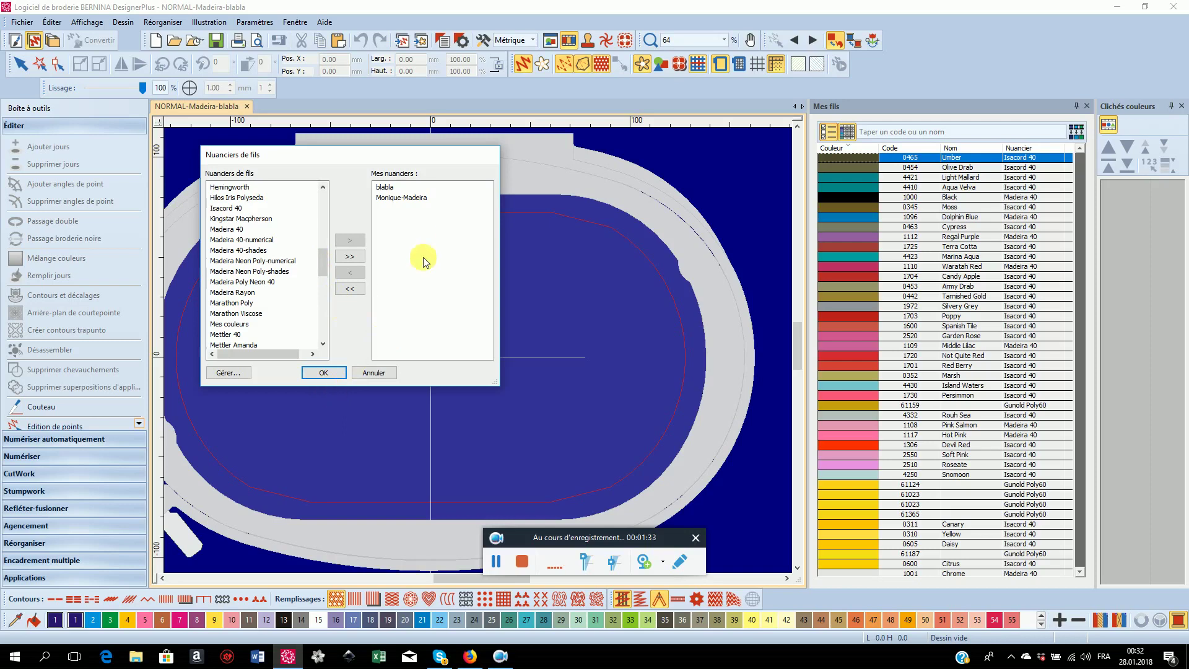
{"action": "left_click", "coordinate": [234, 373]}
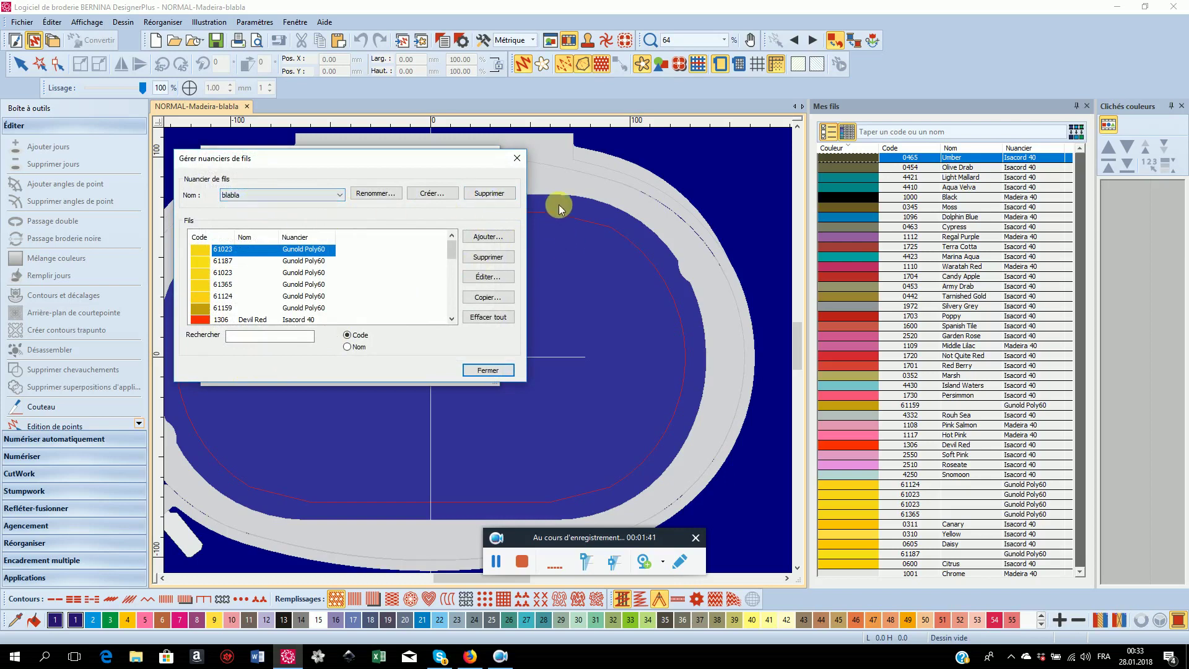
{"action": "left_click", "coordinate": [340, 195]}
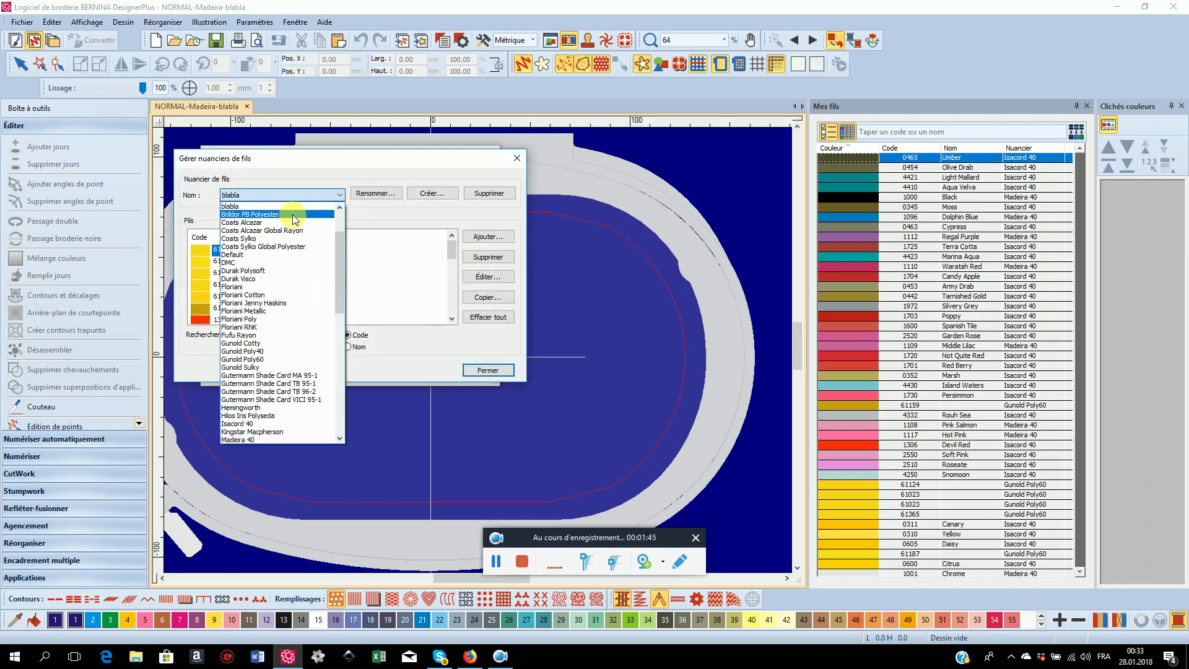
{"action": "left_click", "coordinate": [291, 214]}
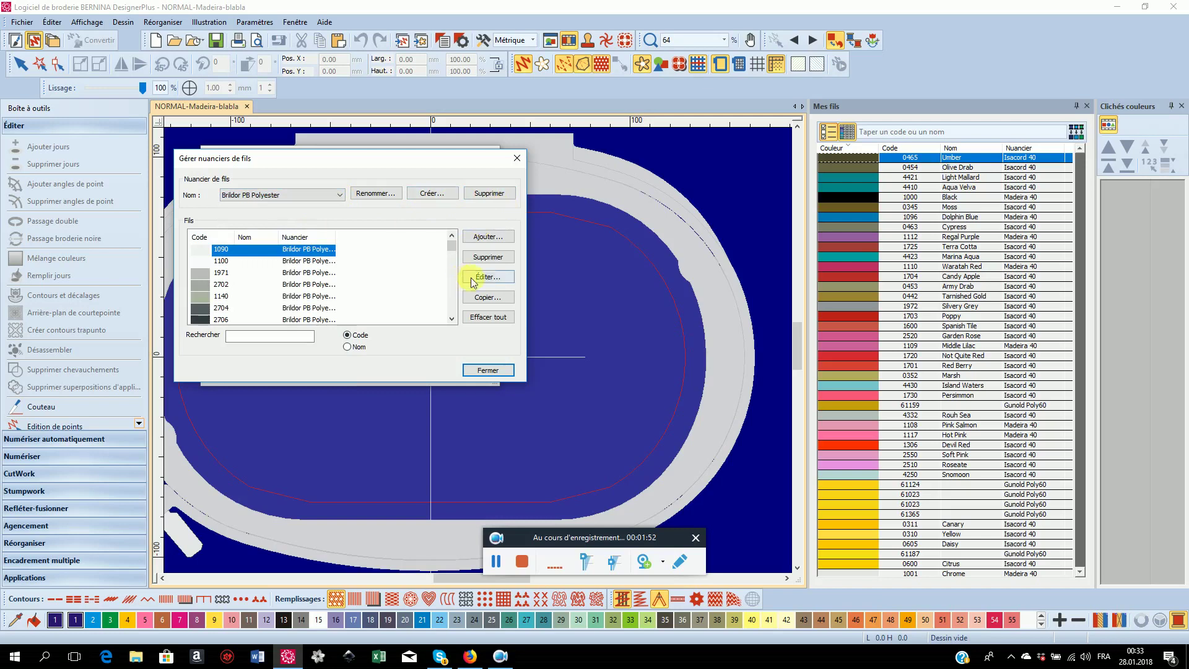
Delete thread 3000 Noir from the Roses1 chart and accept the current selection in Mes nuanciers
{"action": "left_click", "coordinate": [340, 195]}
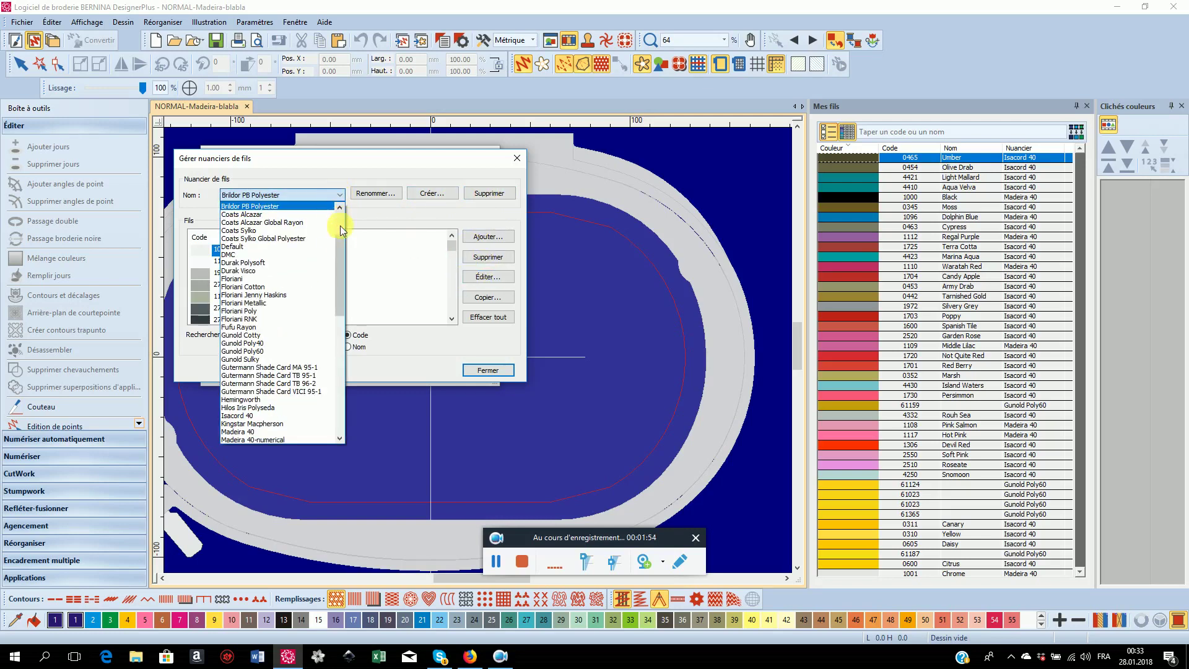
{"action": "left_click_drag", "start_coordinate": [339, 263], "coordinate": [321, 351]}
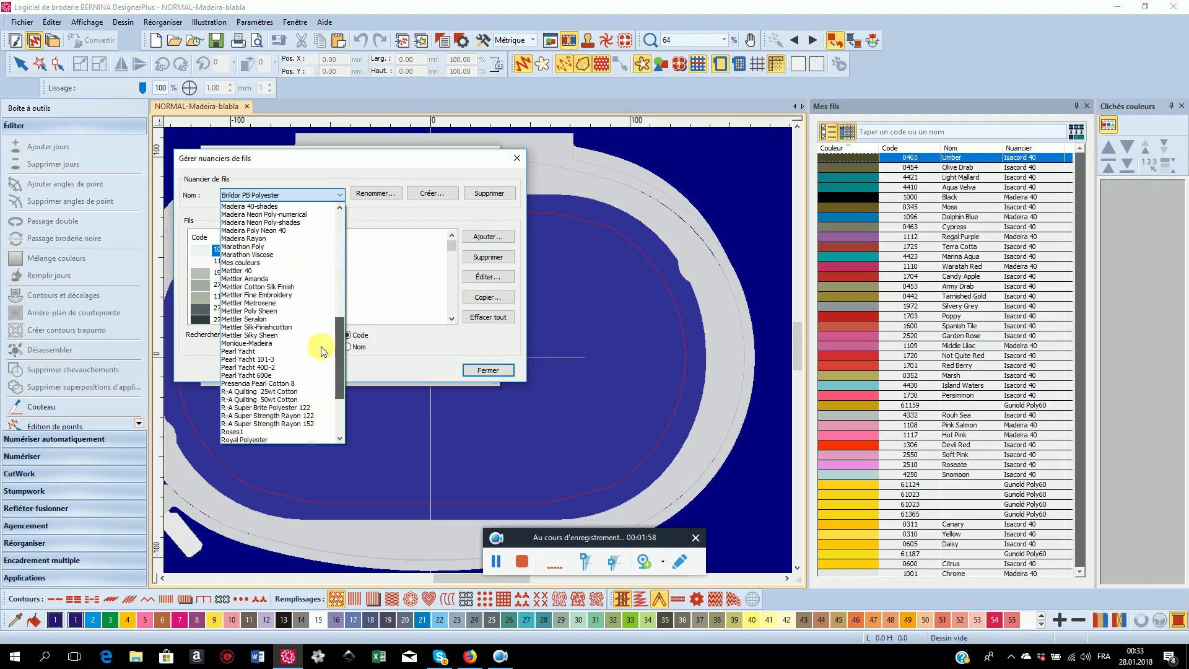
{"action": "left_click", "coordinate": [233, 432]}
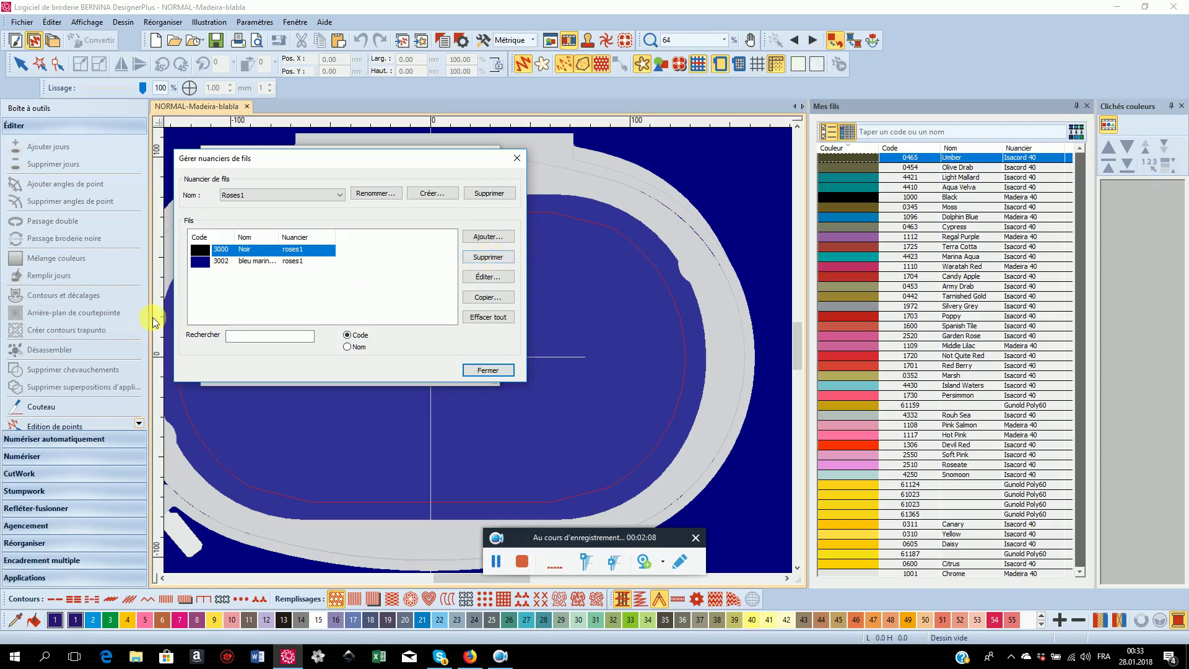
{"action": "left_click", "coordinate": [474, 259]}
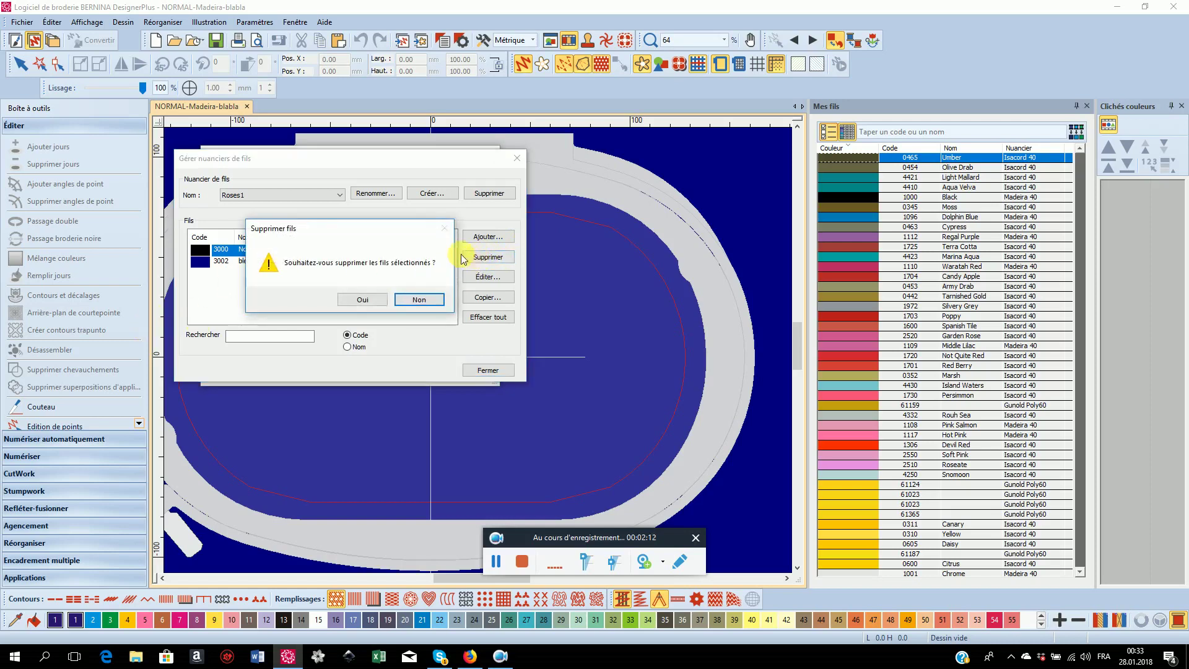
{"action": "left_click", "coordinate": [363, 300]}
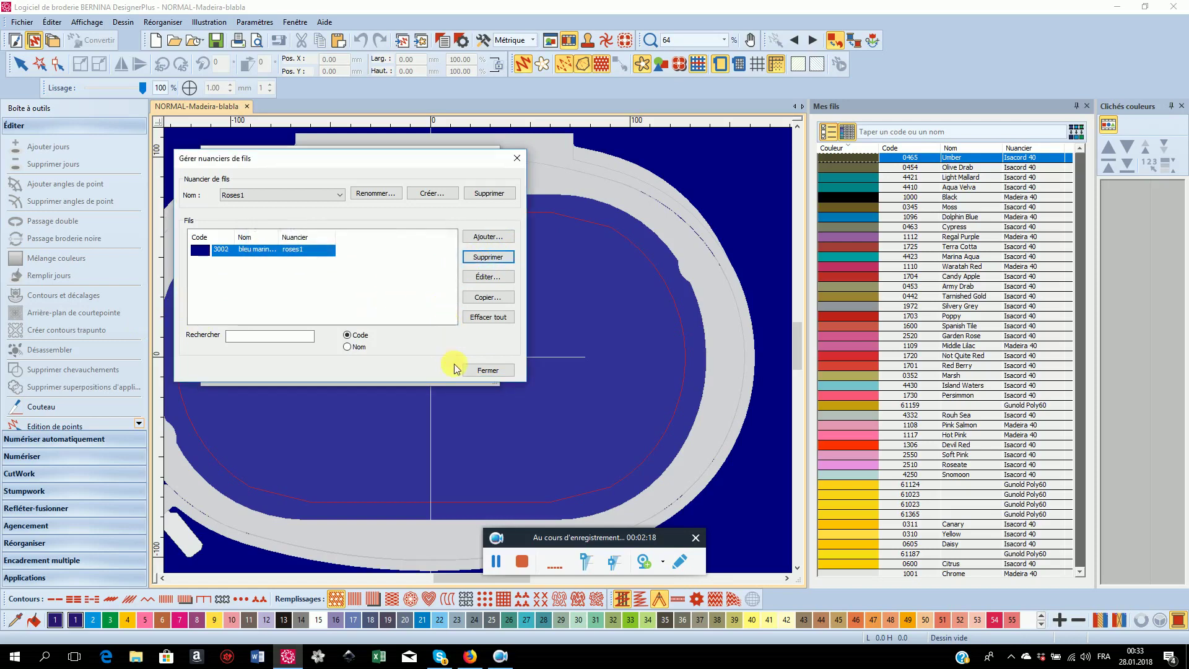
{"action": "left_click", "coordinate": [486, 371]}
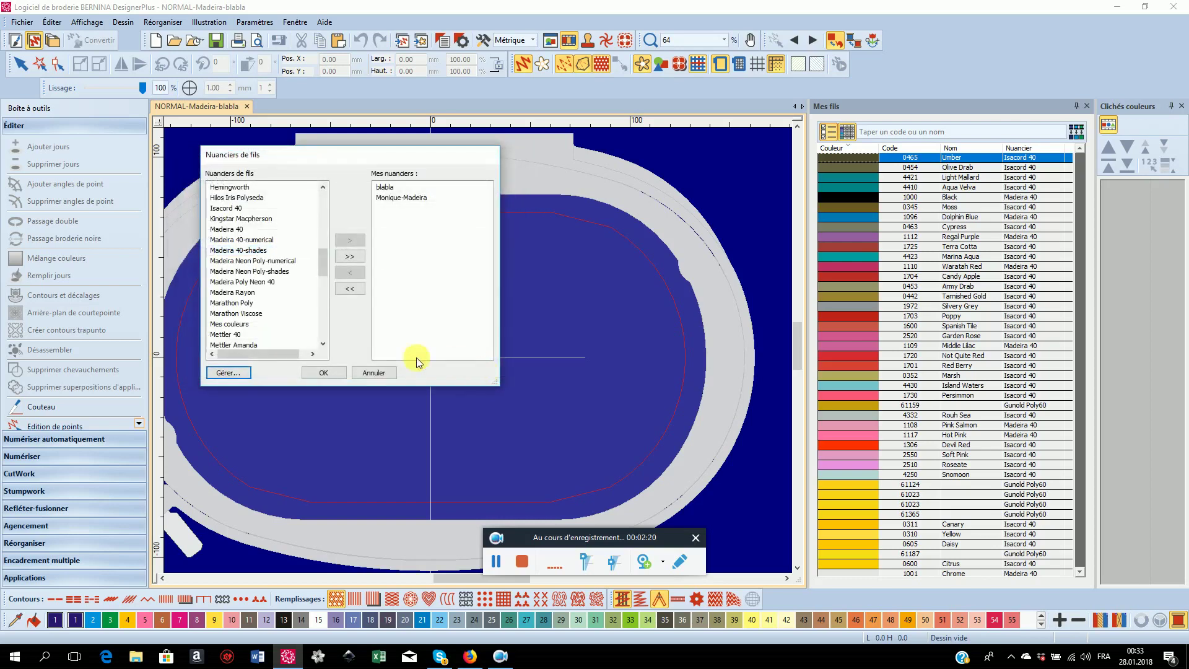
{"action": "left_click", "coordinate": [323, 372]}
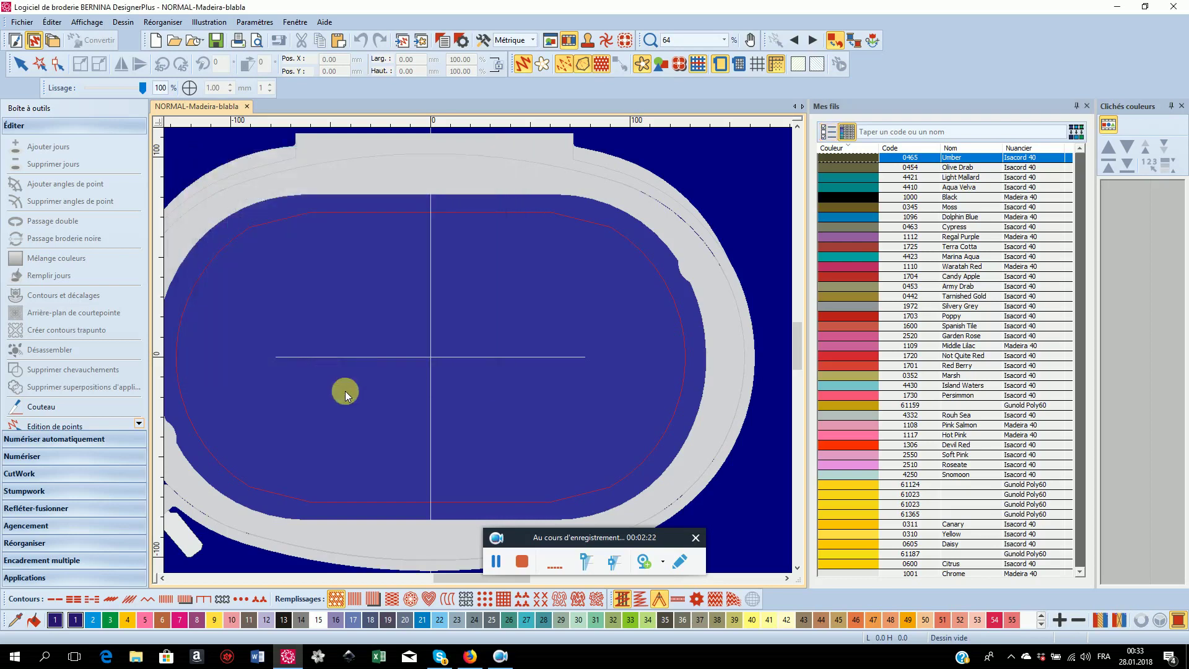